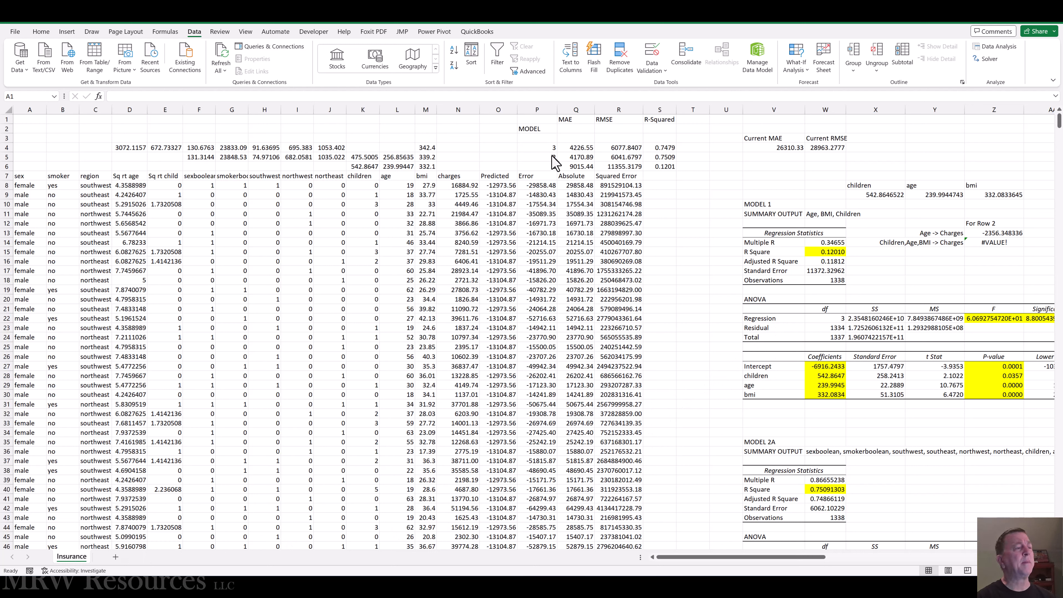
# Step: Highlight the model 2 row of the metrics comparison, cells P5:S5, with yellow fill
pyautogui.click(534, 158)
pyautogui.hotkey('shift', 'Right')
pyautogui.hotkey('shift', 'Right')
pyautogui.hotkey('shift', 'Right')
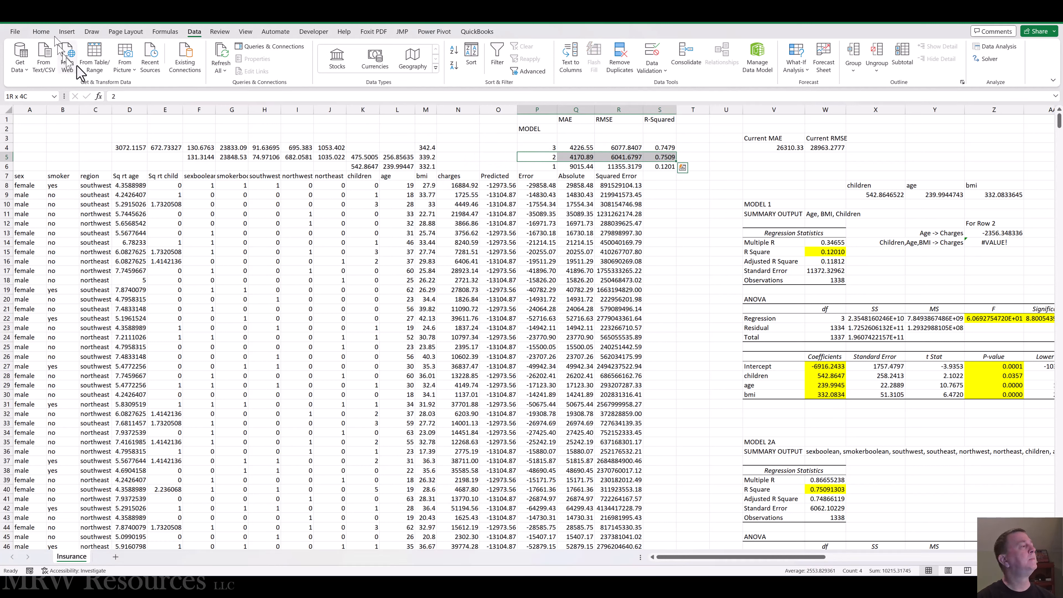
pyautogui.click(42, 33)
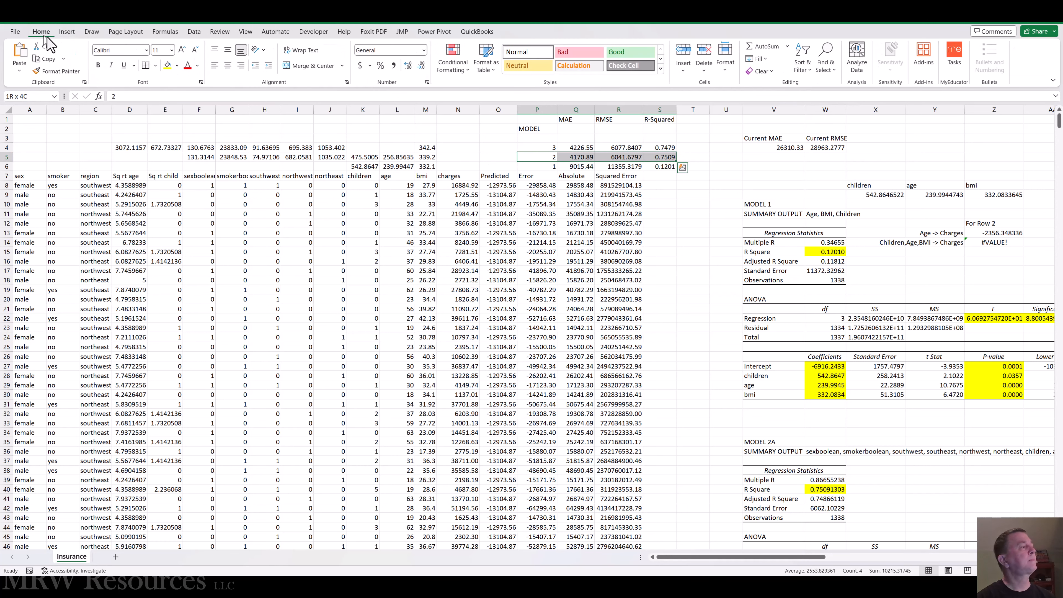
pyautogui.click(167, 65)
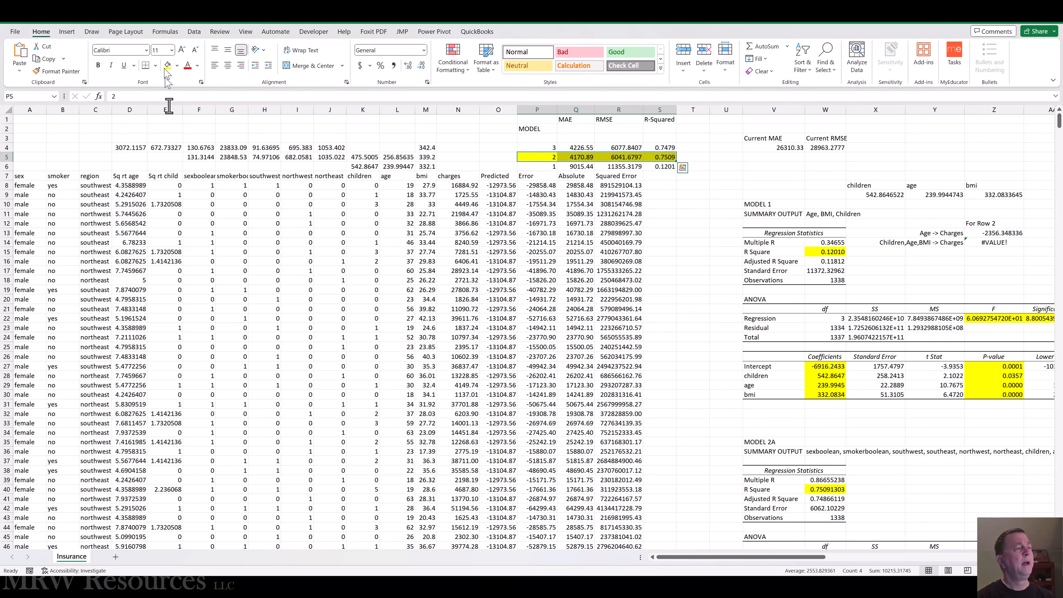
# Step: Add a new worksheet and name it Calculator
pyautogui.click(115, 557)
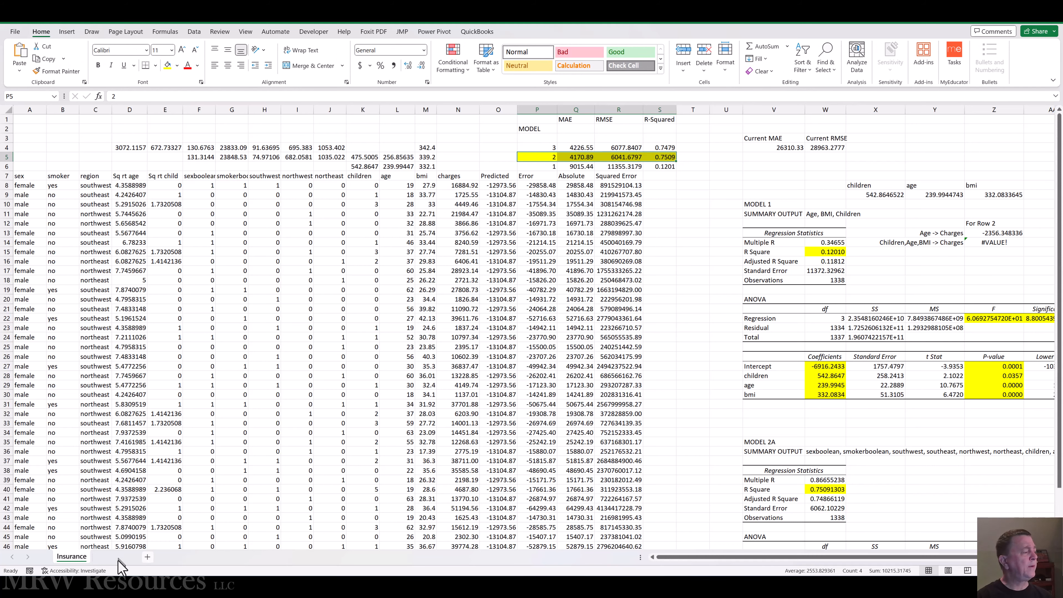
pyautogui.doubleClick(110, 557)
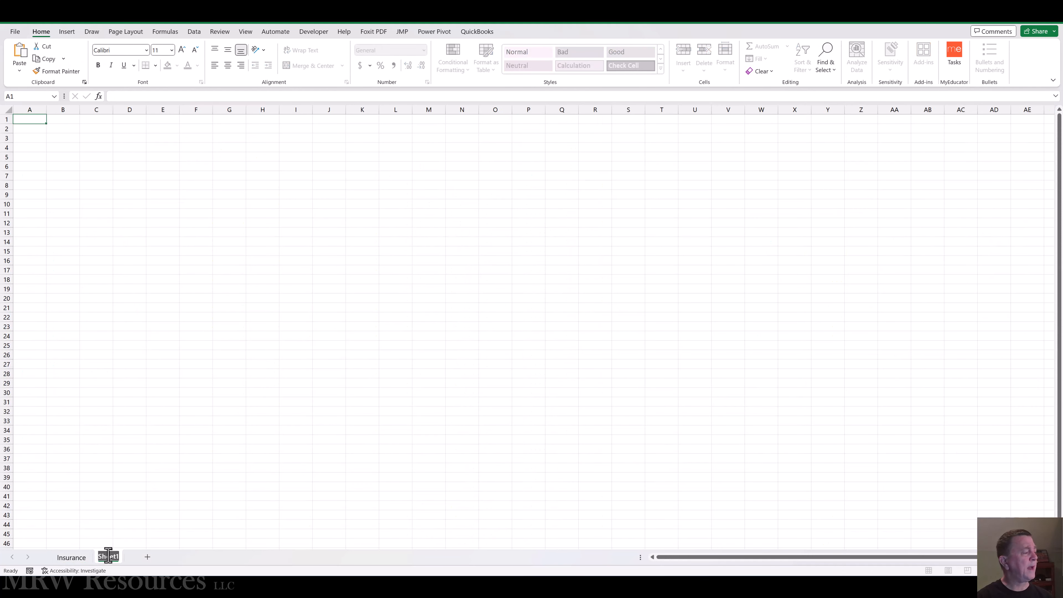
pyautogui.write('Calculator')
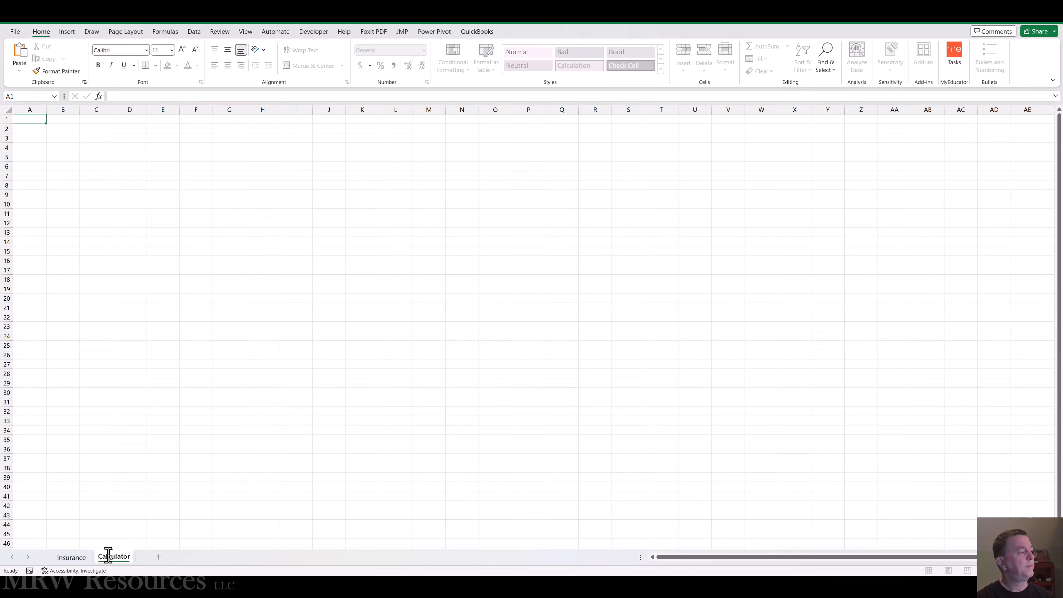
pyautogui.press('Return')
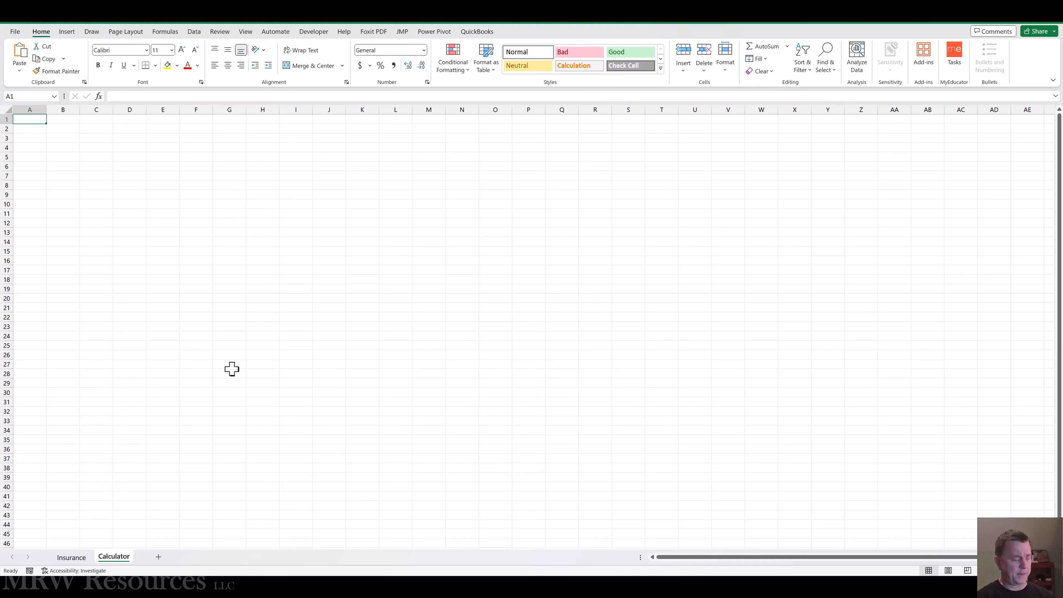
# Step: Enter the headers Feature in A1 and Value in B1 of the Calculator sheet
pyautogui.write('F')
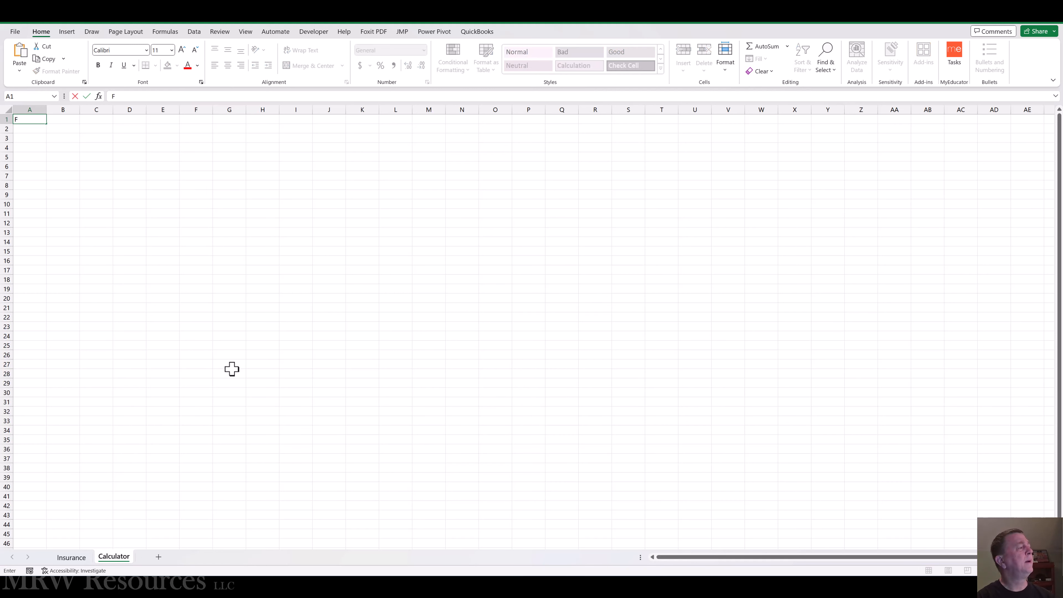
pyautogui.write('eature')
pyautogui.press('Tab')
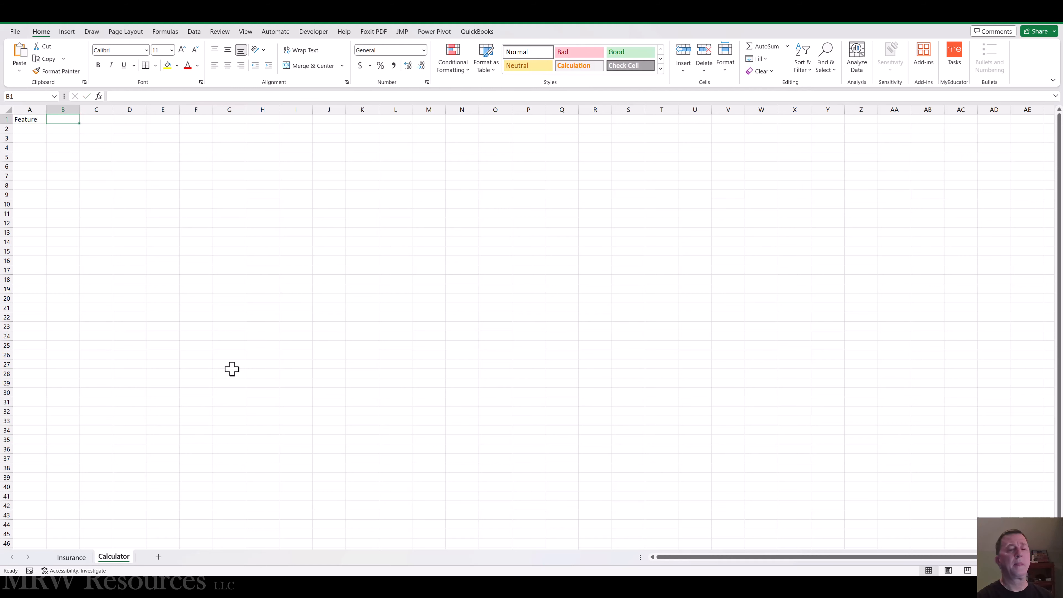
pyautogui.write('Value')
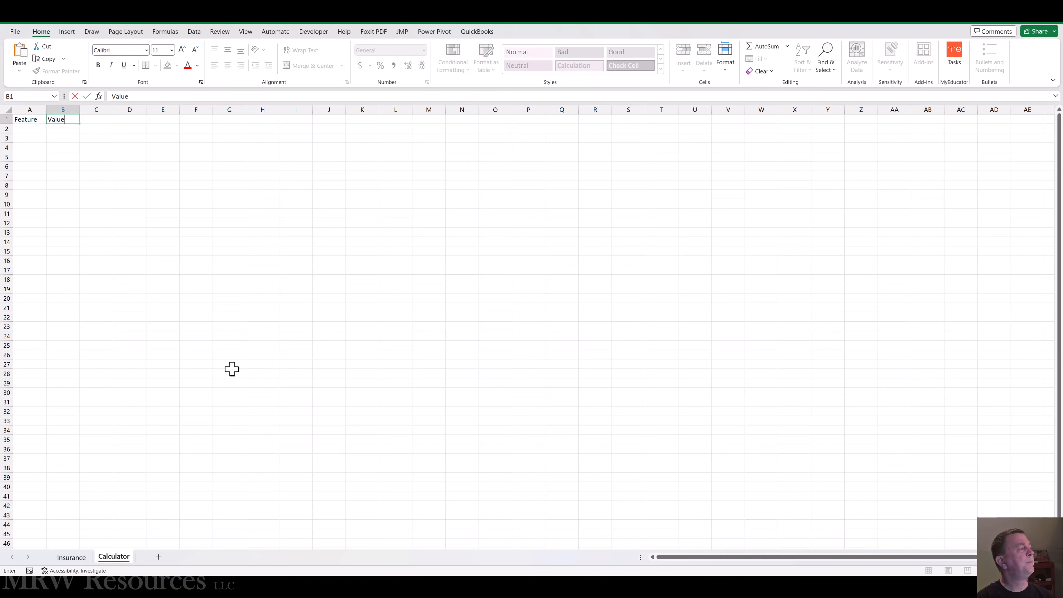
pyautogui.hotkey('ctrl', 'Return')
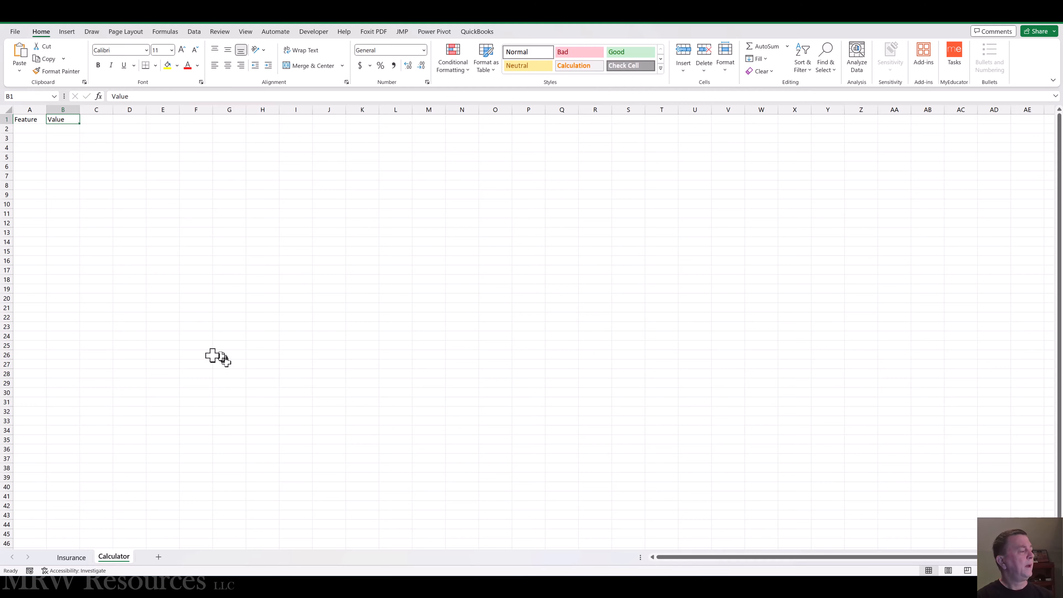
# Step: Copy the feature names from sexboolean to bmi in the Model 2b coefficients table on the Insurance sheet
pyautogui.click(71, 557)
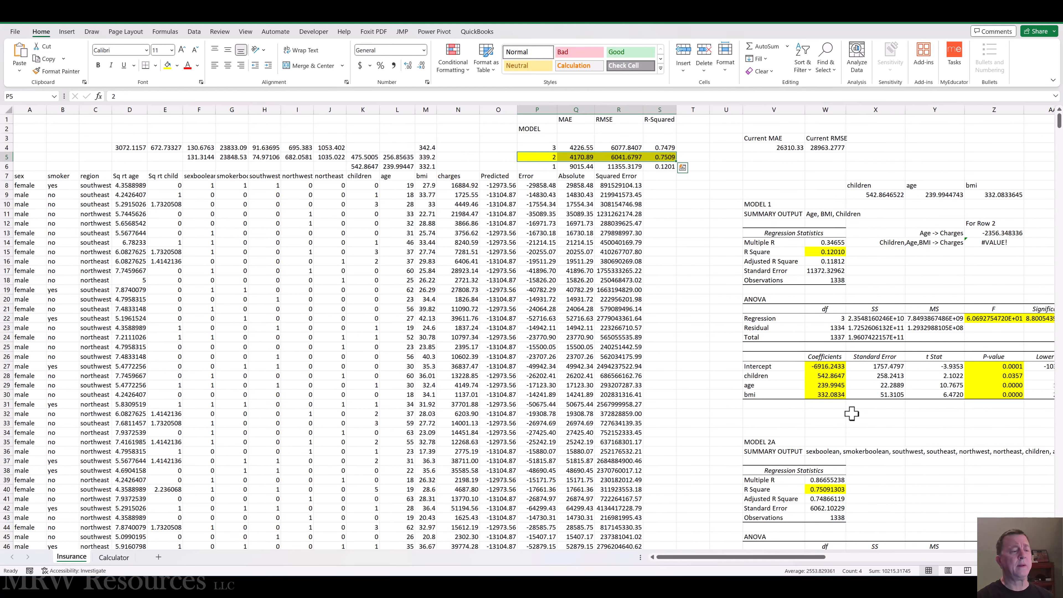
pyautogui.scroll(-5, 852, 414)
pyautogui.scroll(-11, 852, 413)
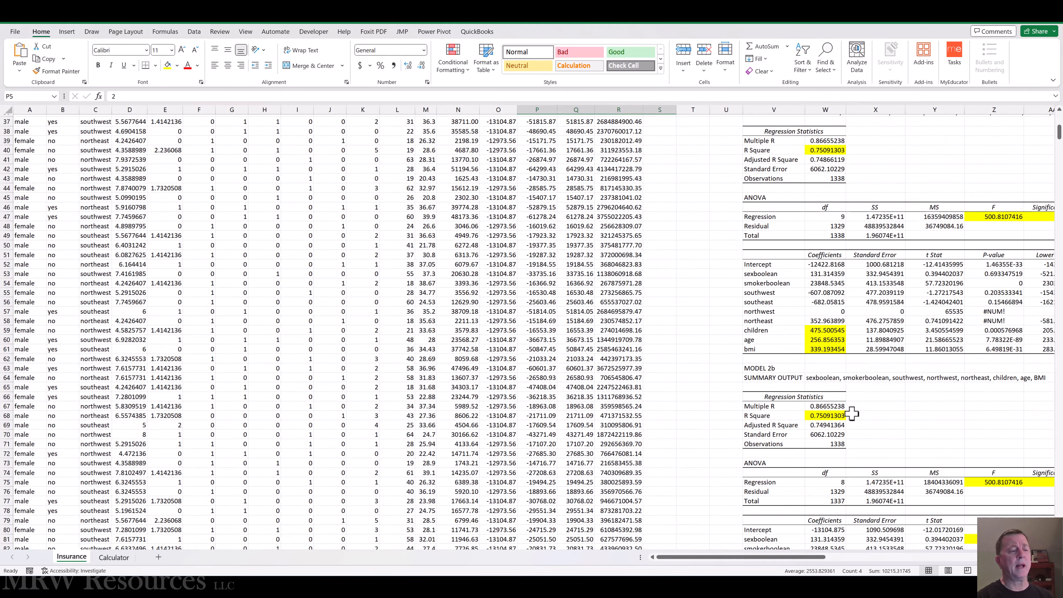
pyautogui.scroll(-6, 852, 414)
pyautogui.scroll(5, 852, 413)
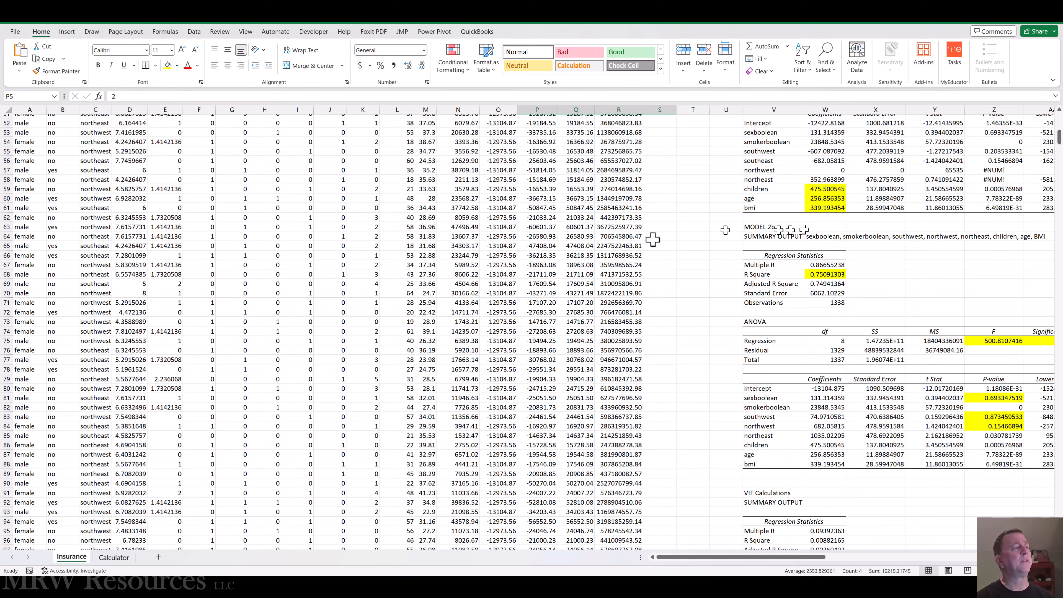
pyautogui.click(454, 313)
pyautogui.scroll(17, 454, 313)
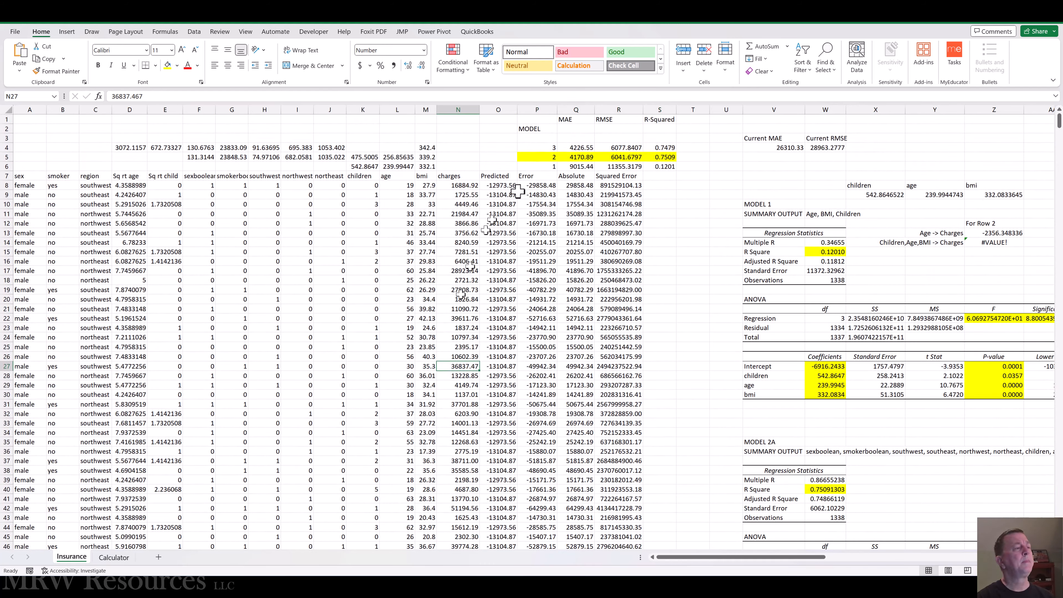
pyautogui.scroll(-15, 586, 389)
pyautogui.scroll(-5, 708, 394)
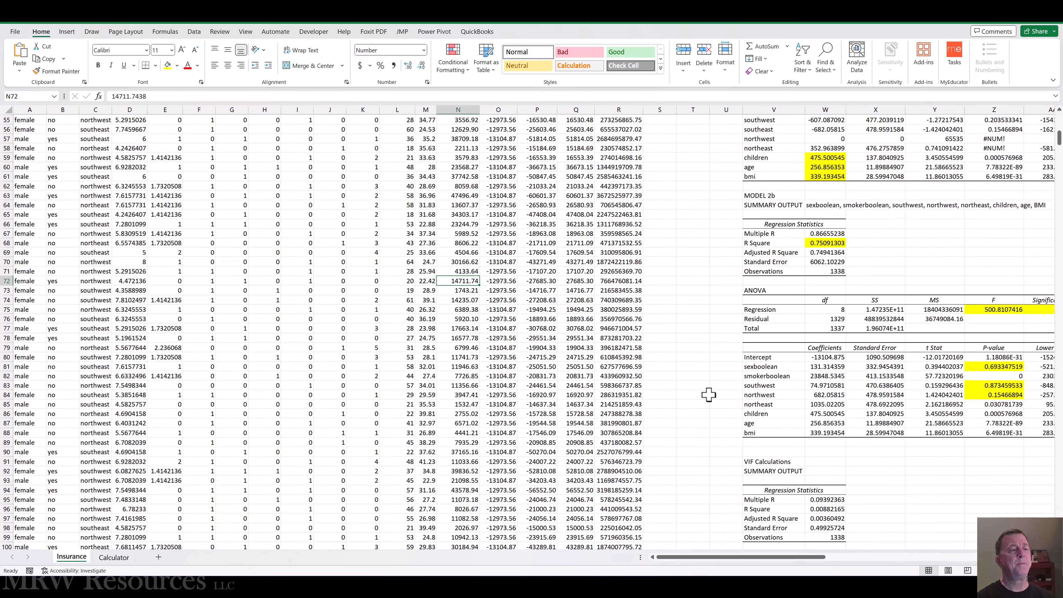
pyautogui.click(756, 310)
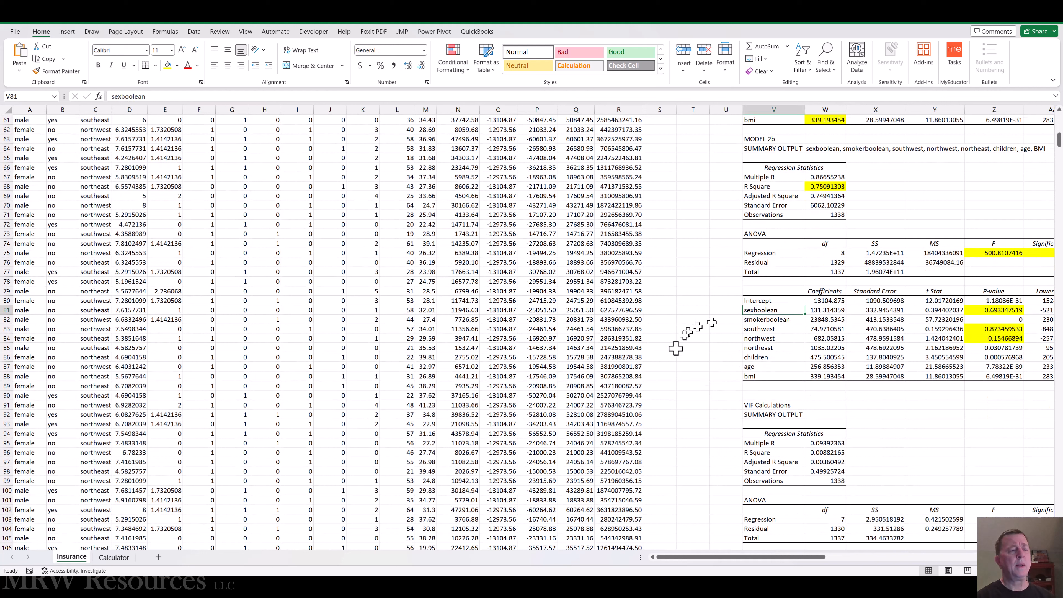
pyautogui.hotkey('shift', 'Down')
pyautogui.hotkey('shift', 'Down')
pyautogui.hotkey('shift', 'Down')
pyautogui.hotkey('shift', 'Down')
pyautogui.hotkey('shift', 'Down')
pyautogui.hotkey('shift', 'Down')
pyautogui.hotkey('shift', 'Down')
pyautogui.hotkey('ctrl', 'c')
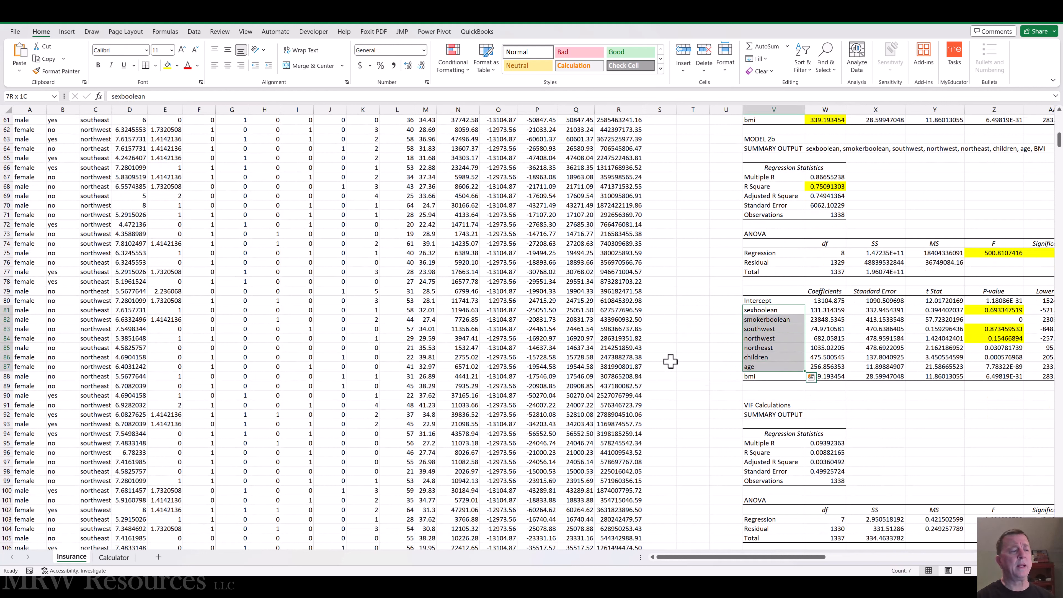
pyautogui.hotkey('ctrl', 'q')
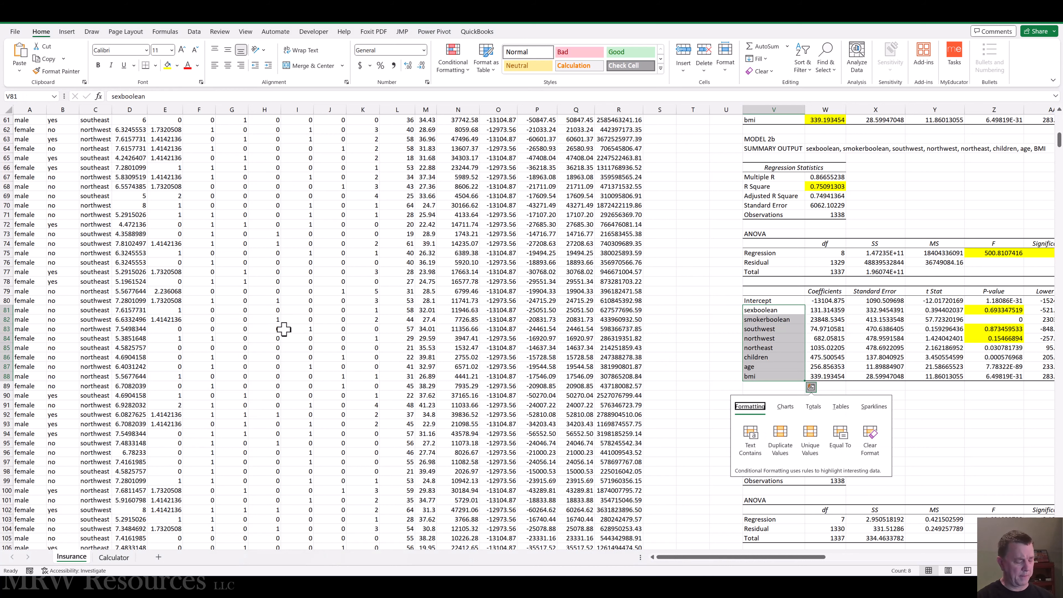
# Step: Paste the copied feature names as values into the Calculator sheet, starting at A2
pyautogui.click(114, 557)
pyautogui.click(32, 128)
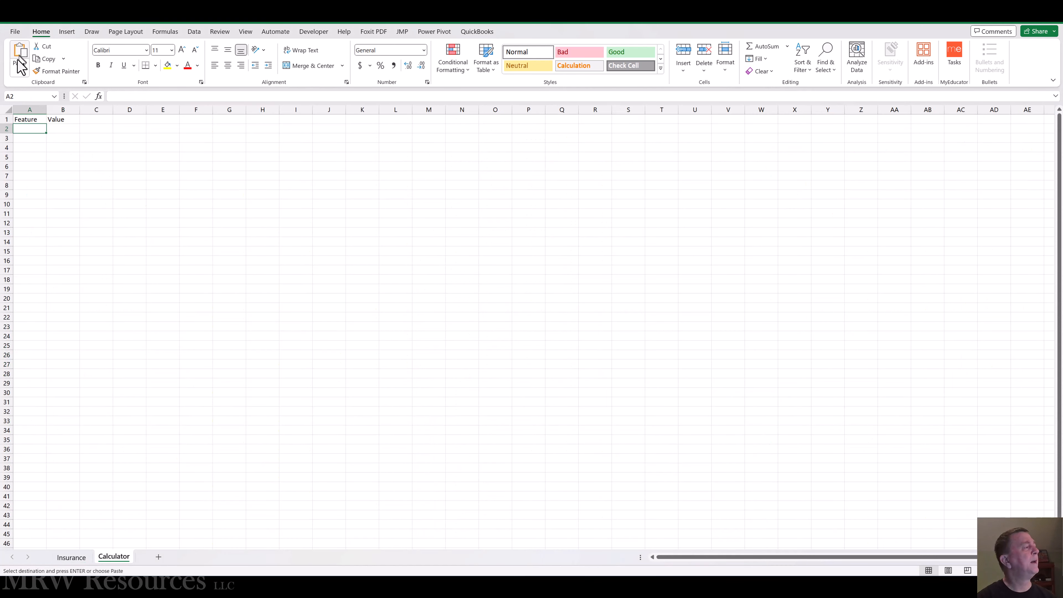
pyautogui.click(18, 70)
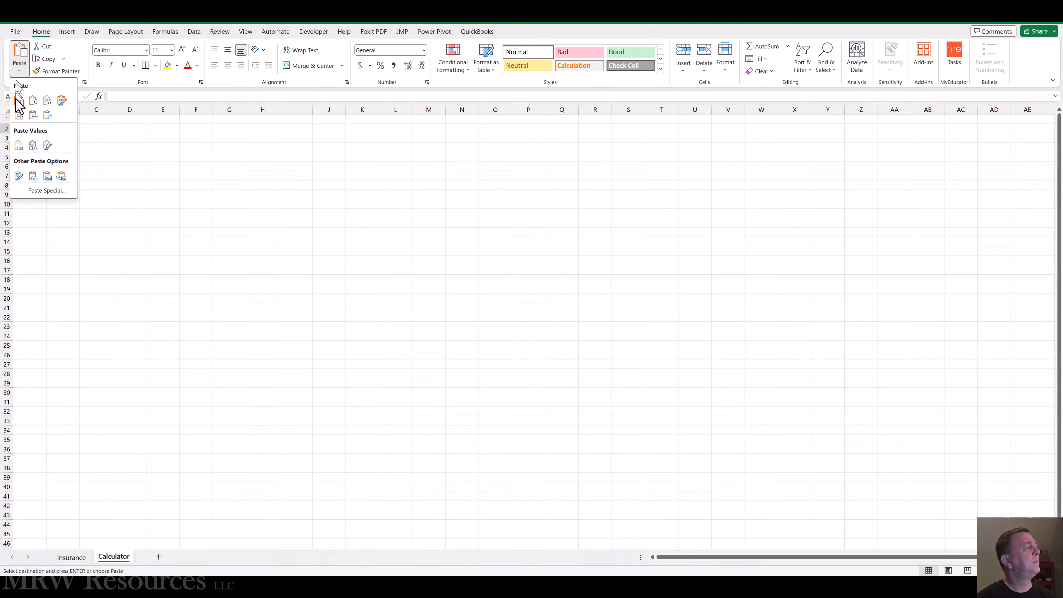
pyautogui.click(18, 145)
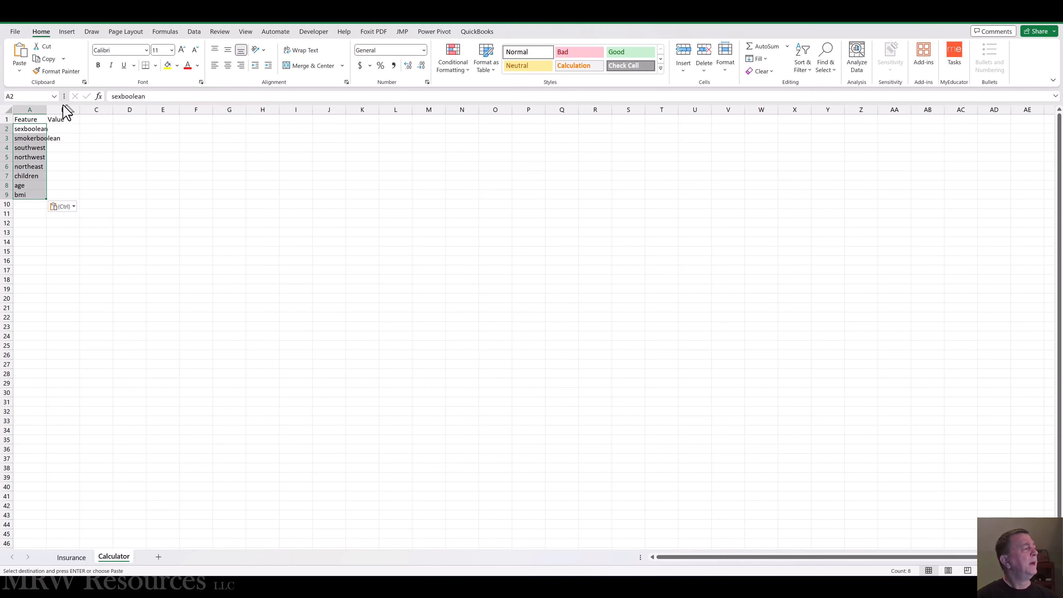
# Step: Underline and bold the Feature and Value headers, and fit column A's width to its contents
pyautogui.moveTo(34, 118); pyautogui.dragTo(58, 120)
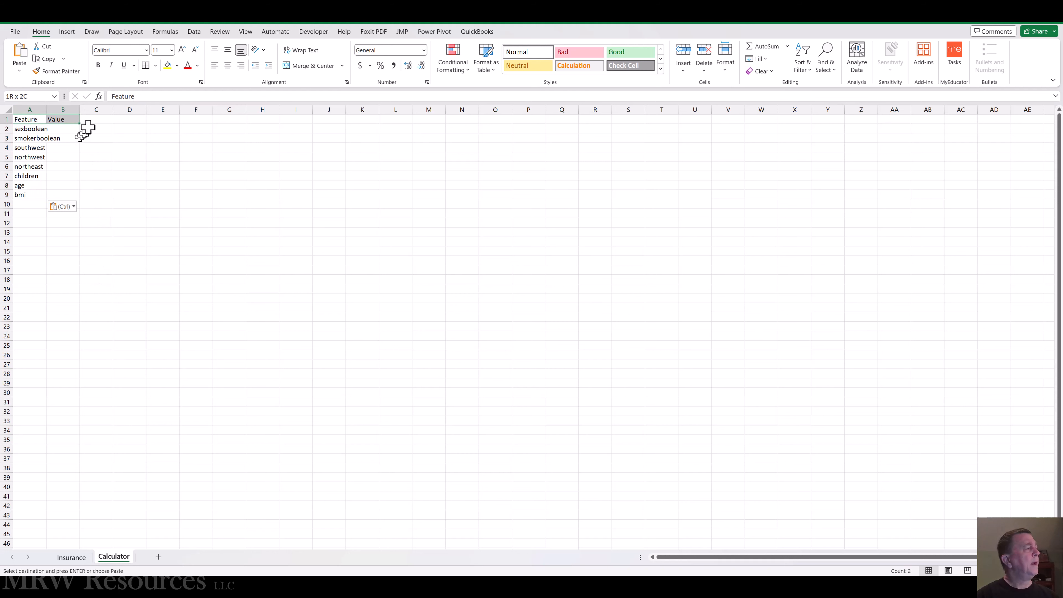
pyautogui.click(124, 66)
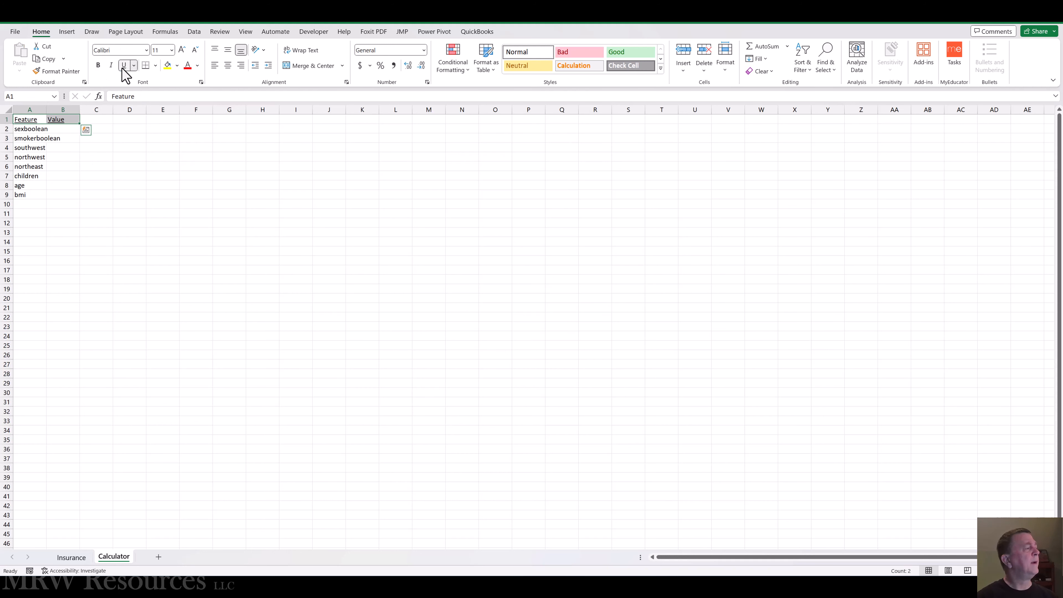
pyautogui.click(98, 65)
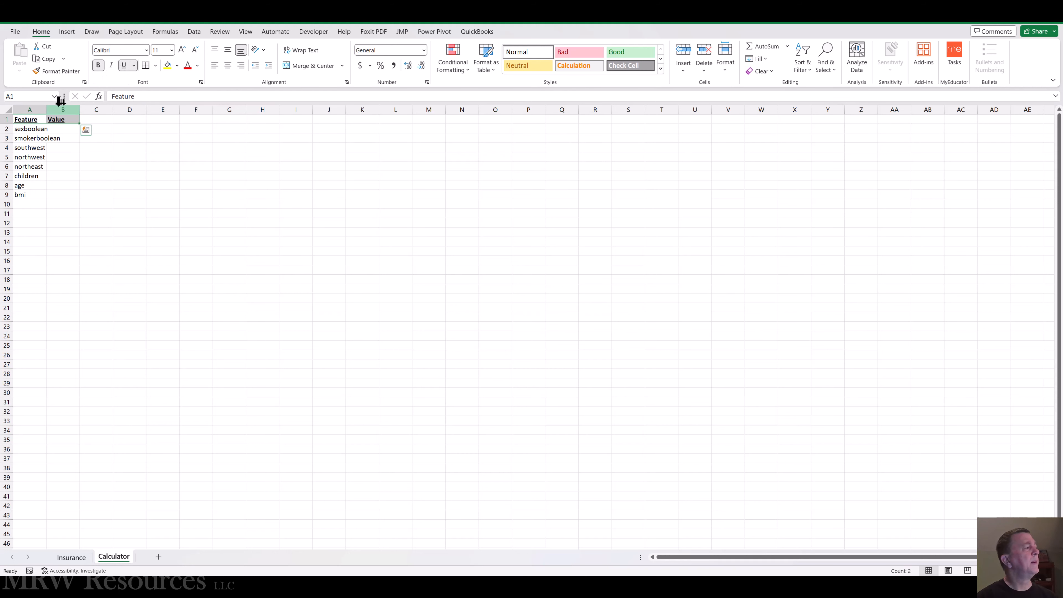
pyautogui.moveTo(46, 110); pyautogui.dragTo(46, 111)
pyautogui.doubleClick(46, 110)
# Step: Copy the feature names in A2:A9 to column N, starting at N2
pyautogui.click(42, 128)
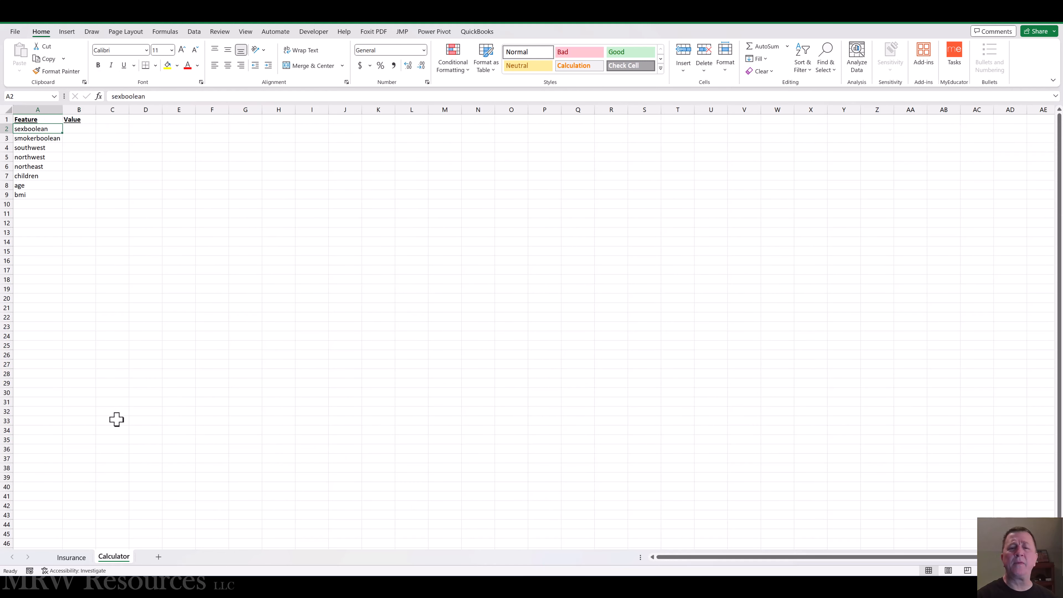
pyautogui.hotkey('shift', 'Down')
pyautogui.hotkey('shift', 'Down')
pyautogui.hotkey('shift', 'Down')
pyautogui.hotkey('shift', 'Down')
pyautogui.hotkey('shift', 'Down')
pyautogui.hotkey('shift', 'Down')
pyautogui.hotkey('shift', 'Down')
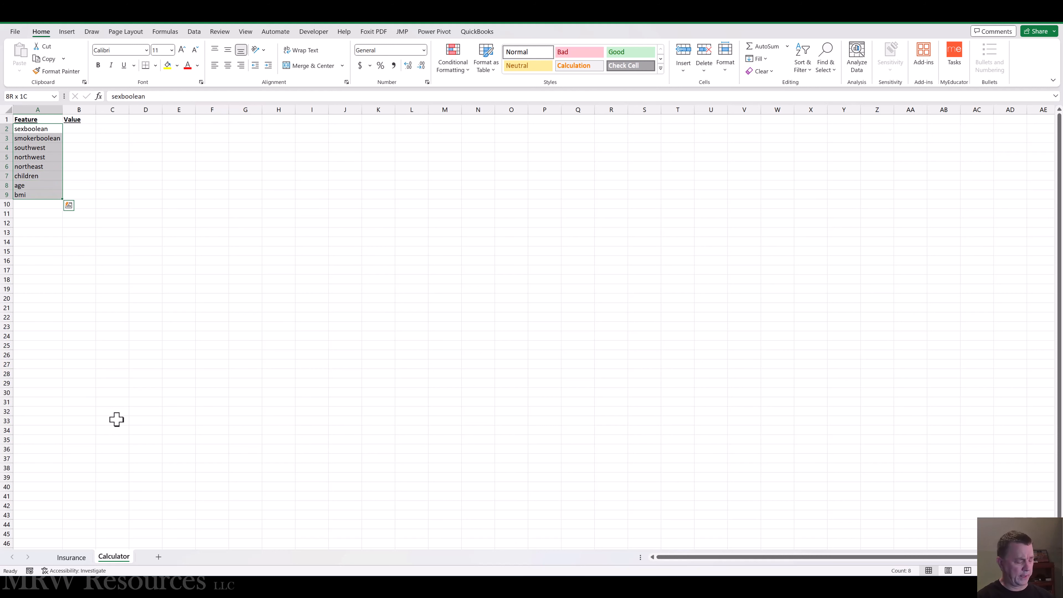
pyautogui.hotkey('ctrl', 'c')
pyautogui.press('Right')
pyautogui.press('Right')
pyautogui.press('Right')
pyautogui.press('Right')
pyautogui.press('Right')
pyautogui.press('Right')
pyautogui.press('Right')
pyautogui.press('Right')
pyautogui.press('Right')
pyautogui.press('Right')
pyautogui.press('Right')
pyautogui.press('Right')
pyautogui.press('Right')
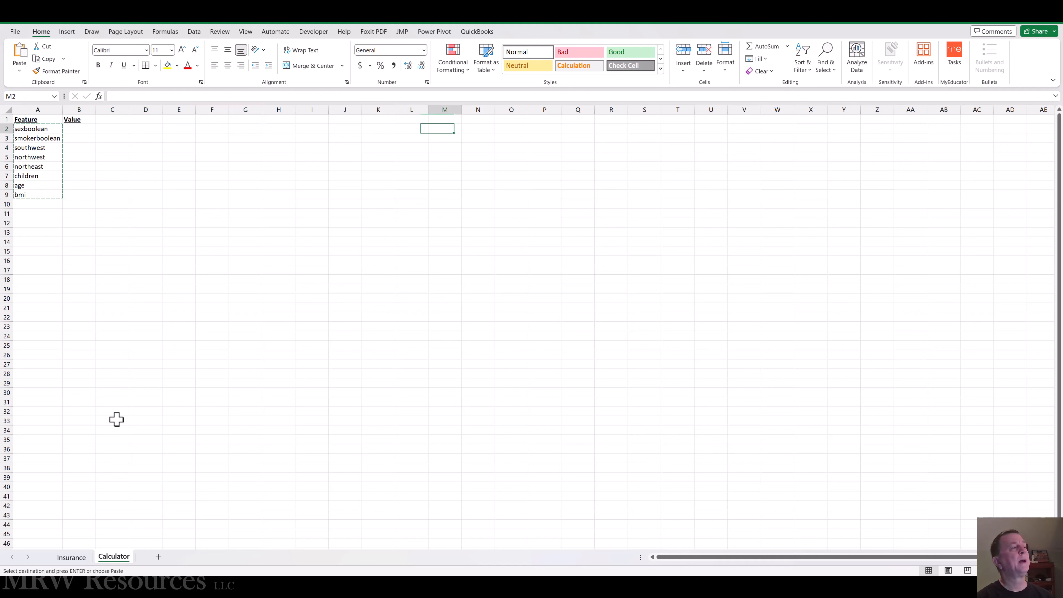
pyautogui.press('Right')
pyautogui.press('Right')
pyautogui.press('Right')
pyautogui.press('Right')
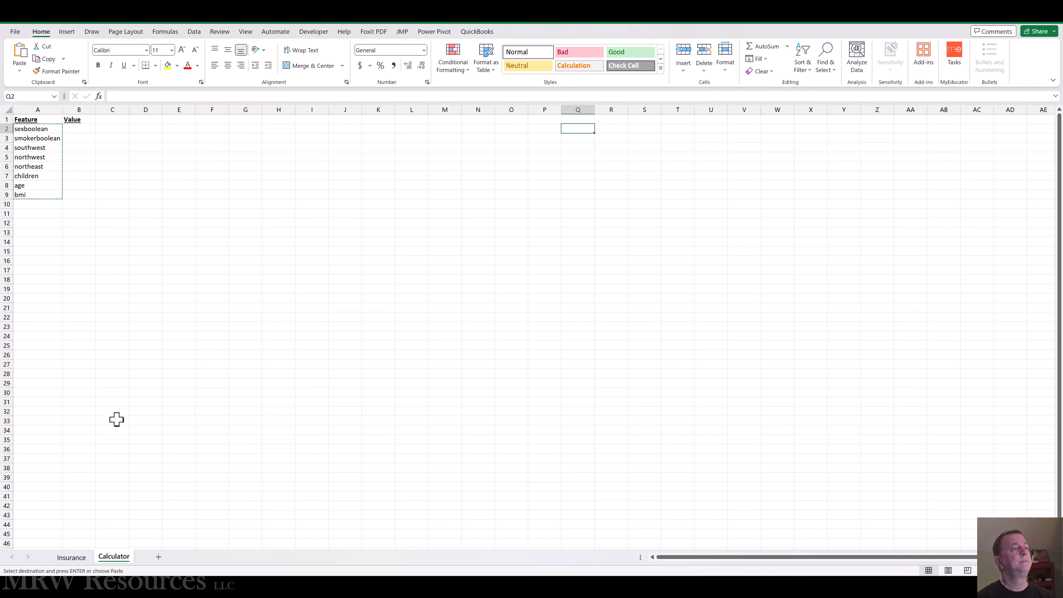
pyautogui.press('Left')
pyautogui.press('Left')
pyautogui.press('Left')
pyautogui.press('Left')
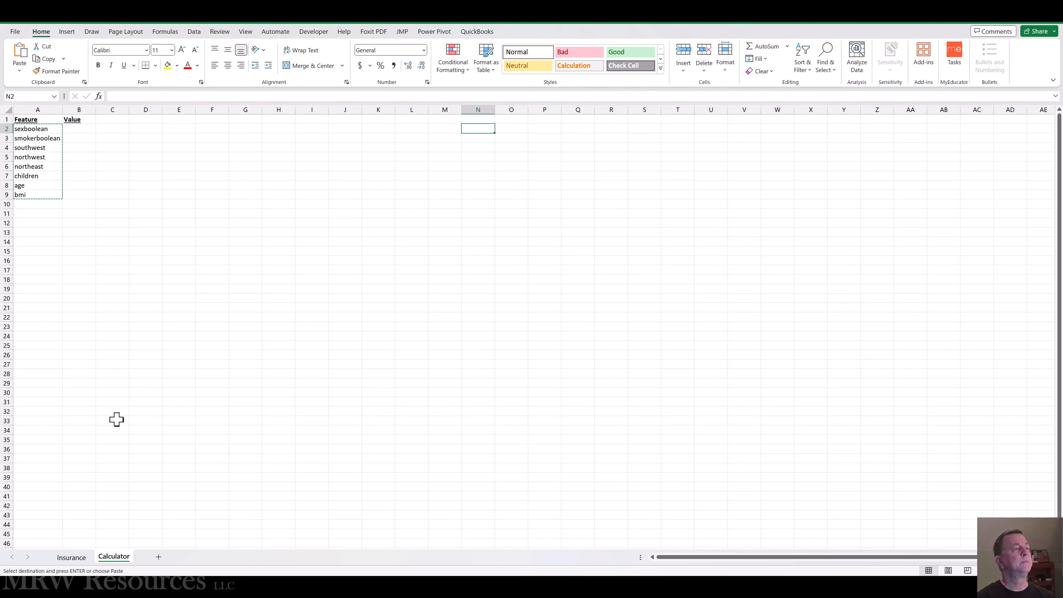
pyautogui.hotkey('ctrl', 'v')
pyautogui.press('Escape')
# Step: Relabel the first two features as Sex in A2 and Smoker? in A3
pyautogui.press('Left')
pyautogui.press('Left')
pyautogui.press('Left')
pyautogui.press('Left')
pyautogui.press('Left')
pyautogui.press('Left')
pyautogui.press('Left')
pyautogui.press('Left')
pyautogui.press('Left')
pyautogui.press('Left')
pyautogui.press('Left')
pyautogui.press('Left')
pyautogui.press('Left')
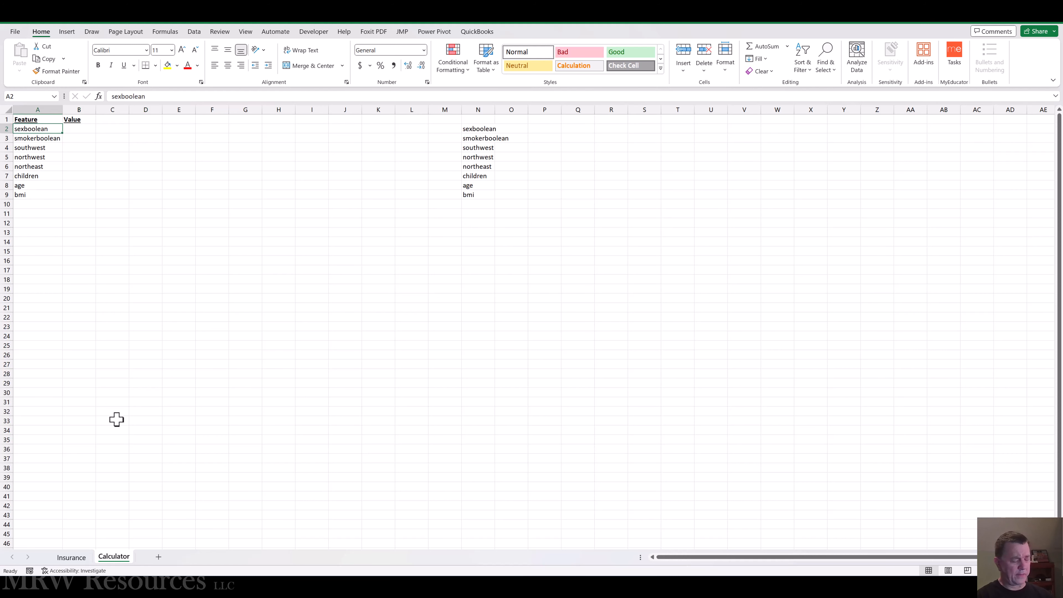
pyautogui.write('Sex')
pyautogui.press('Return')
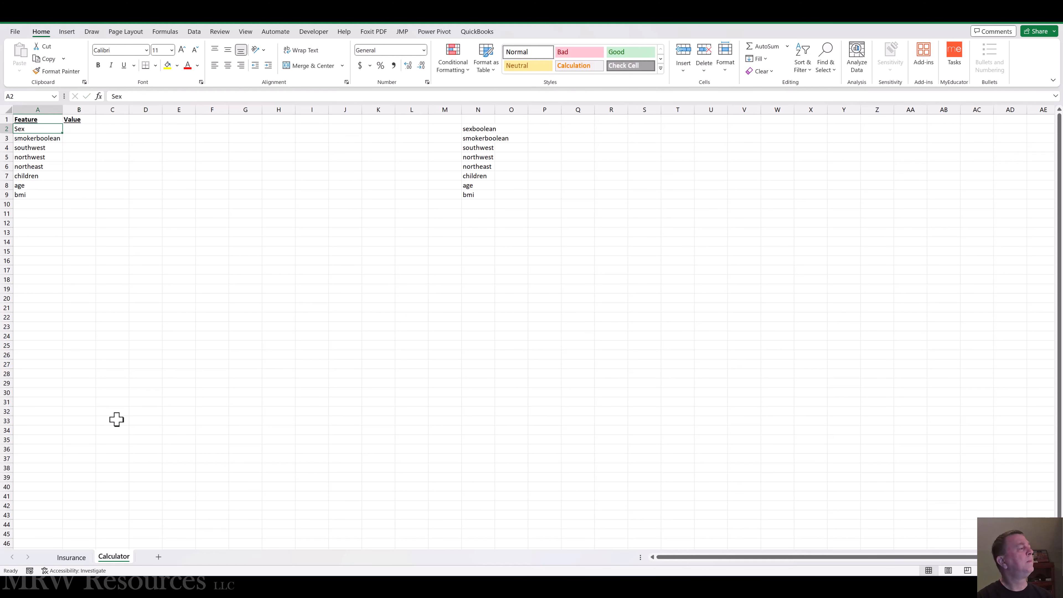
pyautogui.write('Smoker?')
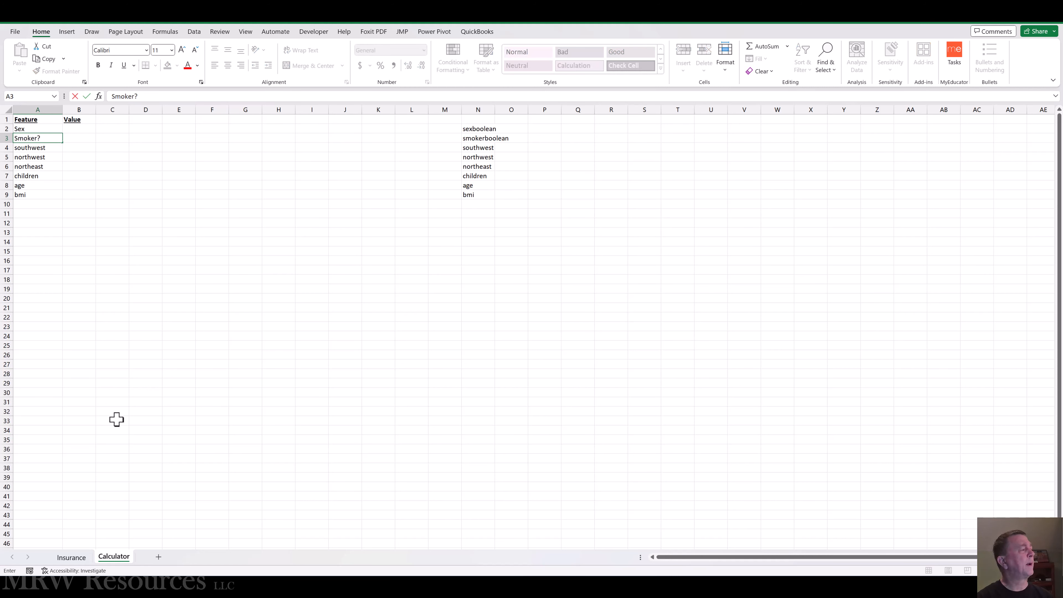
pyautogui.hotkey('ctrl', 'Return')
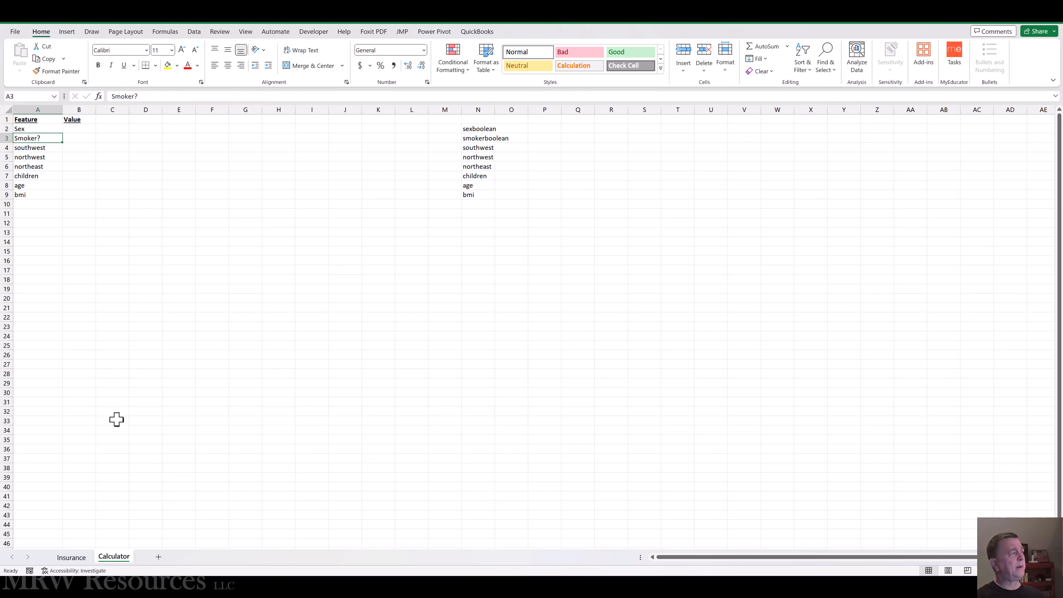
pyautogui.press('Down')
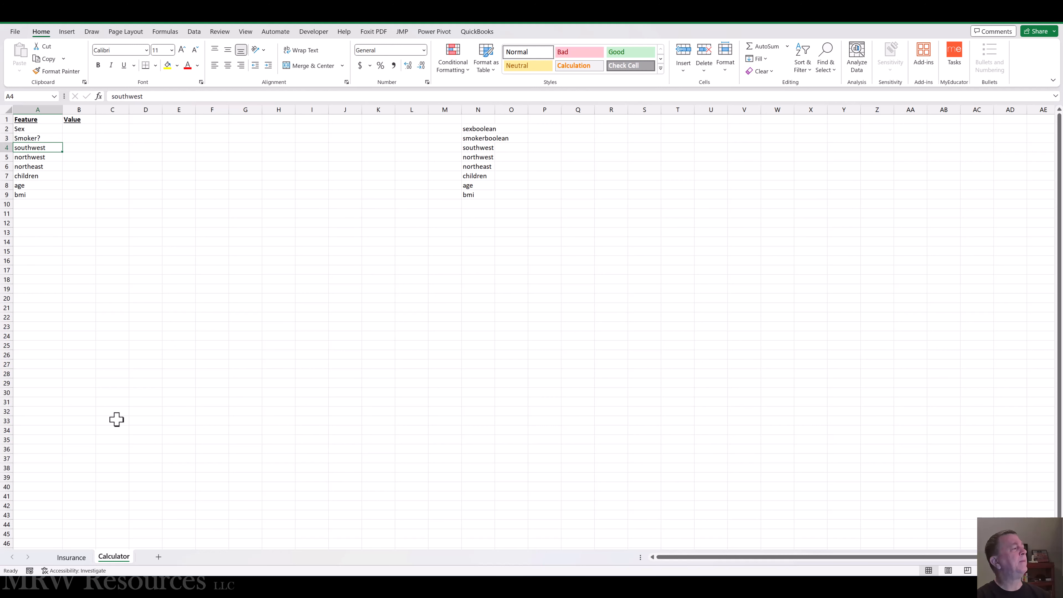
# Step: Relabel A4 as Region and clear the northwest and northeast labels in A5:A6
pyautogui.write('Reg')
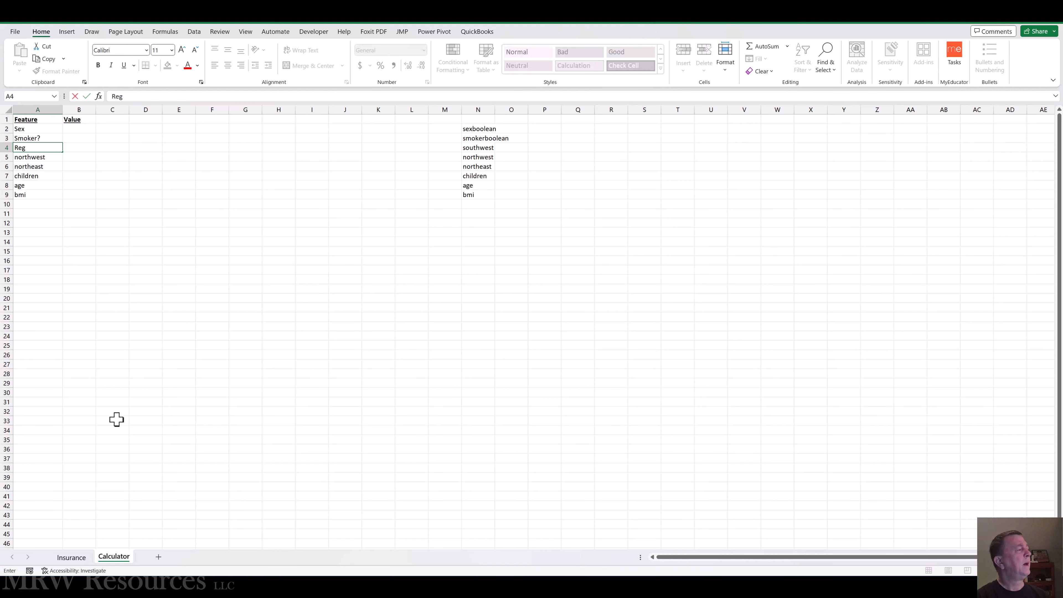
pyautogui.write('ion')
pyautogui.hotkey('ctrl', 'Return')
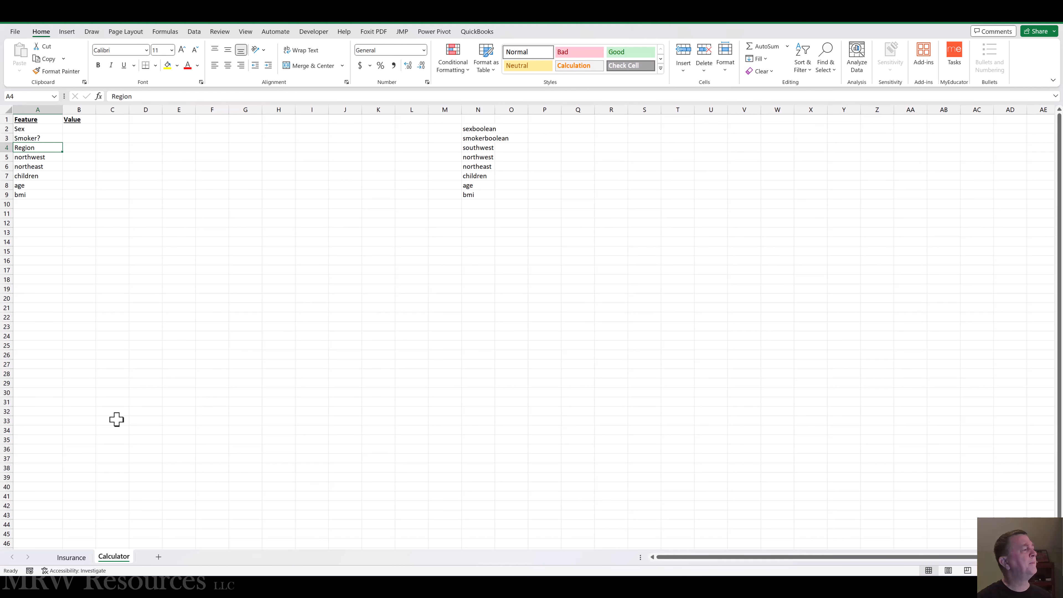
pyautogui.press('Down')
pyautogui.hotkey('shift', 'Down')
pyautogui.press('Delete')
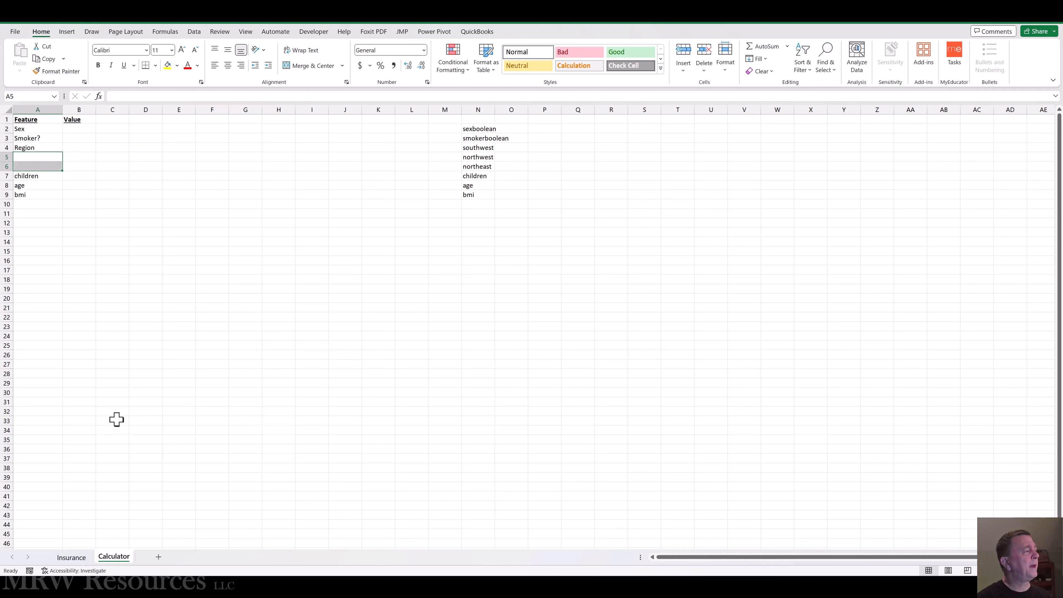
# Step: Relabel the remaining features as # of children in A7, Age in A8 and BMI in A9
pyautogui.press('Down')
pyautogui.press('Down')
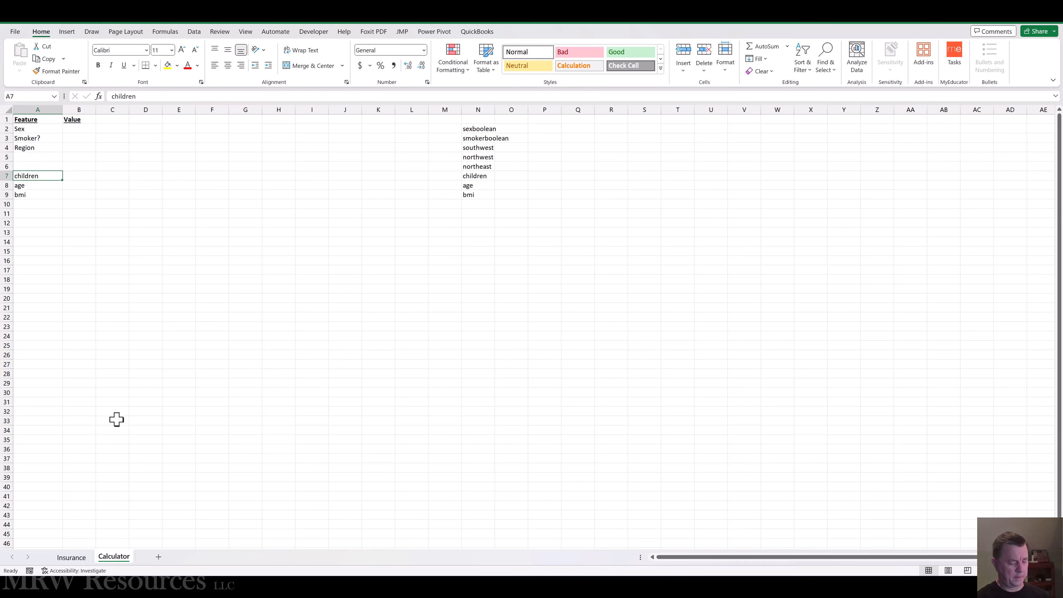
pyautogui.write('# of ')
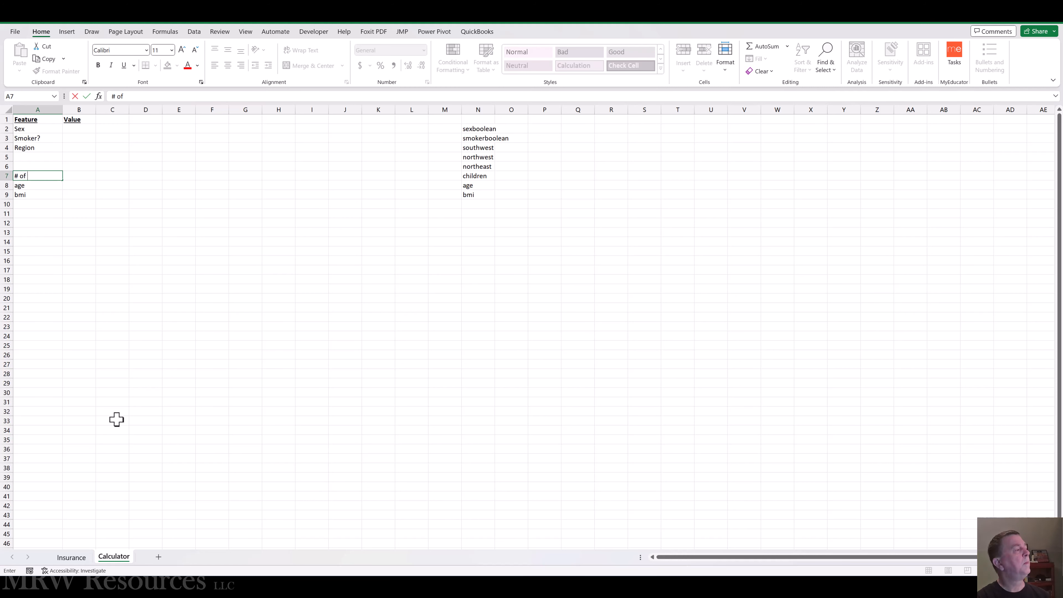
pyautogui.write('children')
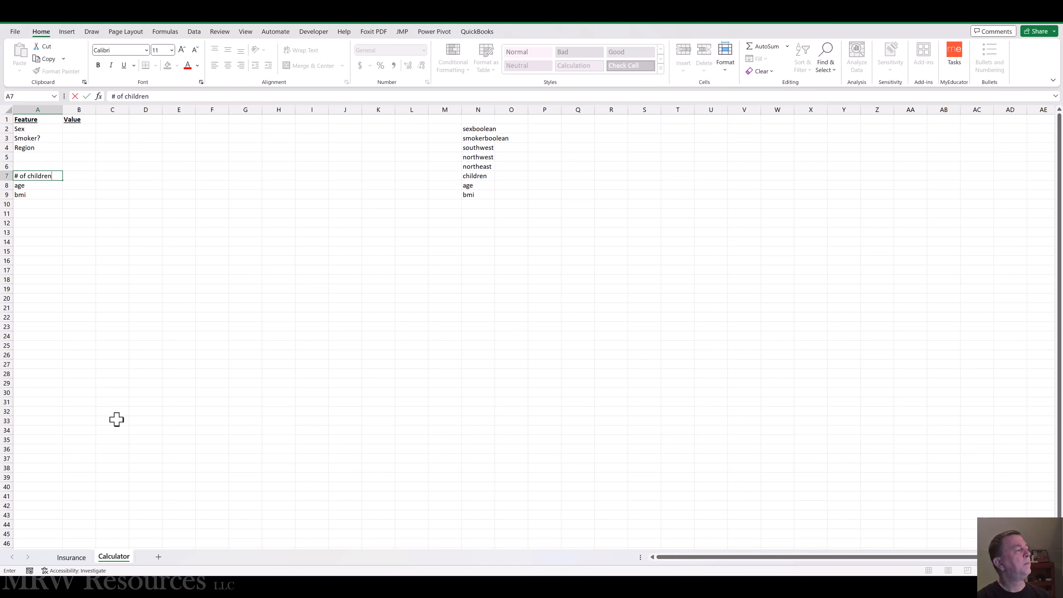
pyautogui.press('Return')
pyautogui.write('Age')
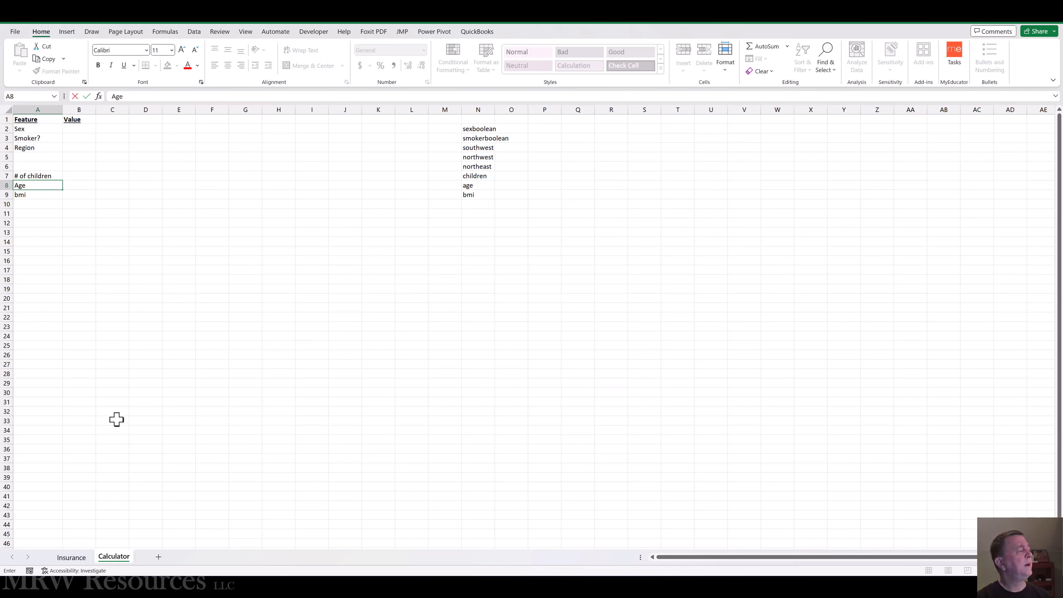
pyautogui.press('Return')
pyautogui.write('BMI')
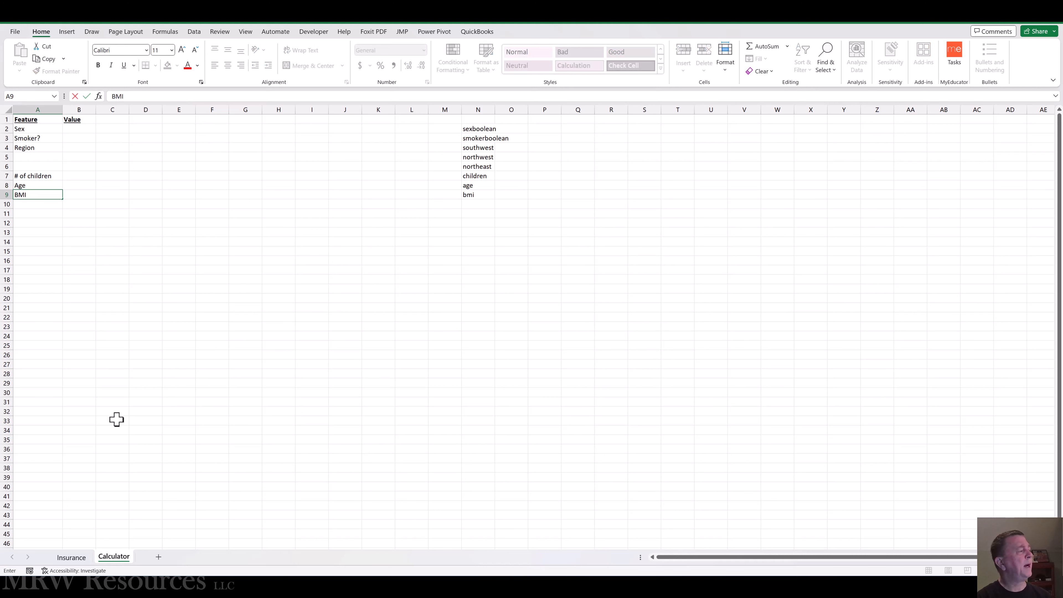
pyautogui.hotkey('ctrl', 'Return')
# Step: Move the # of children, Age and BMI labels up so they start at A5, directly below Region
pyautogui.press('Up')
pyautogui.press('Up')
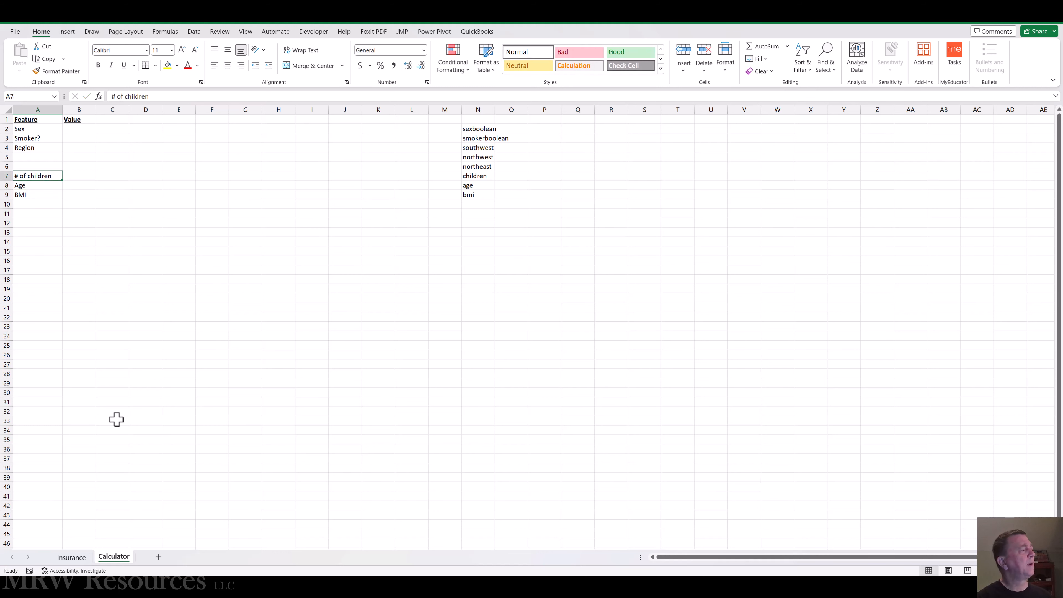
pyautogui.hotkey('shift', 'Down')
pyautogui.hotkey('shift', 'Down')
pyautogui.hotkey('shift', 'Down')
pyautogui.hotkey('shift', 'Down')
pyautogui.hotkey('shift', 'Down')
pyautogui.hotkey('shift', 'Down')
pyautogui.hotkey('shift', 'Down')
pyautogui.hotkey('shift', 'Down')
pyautogui.hotkey('shift', 'Down')
pyautogui.hotkey('shift', 'Down')
pyautogui.hotkey('shift', 'Down')
pyautogui.hotkey('shift', 'Down')
pyautogui.hotkey('shift', 'Down')
pyautogui.hotkey('ctrl', 'x')
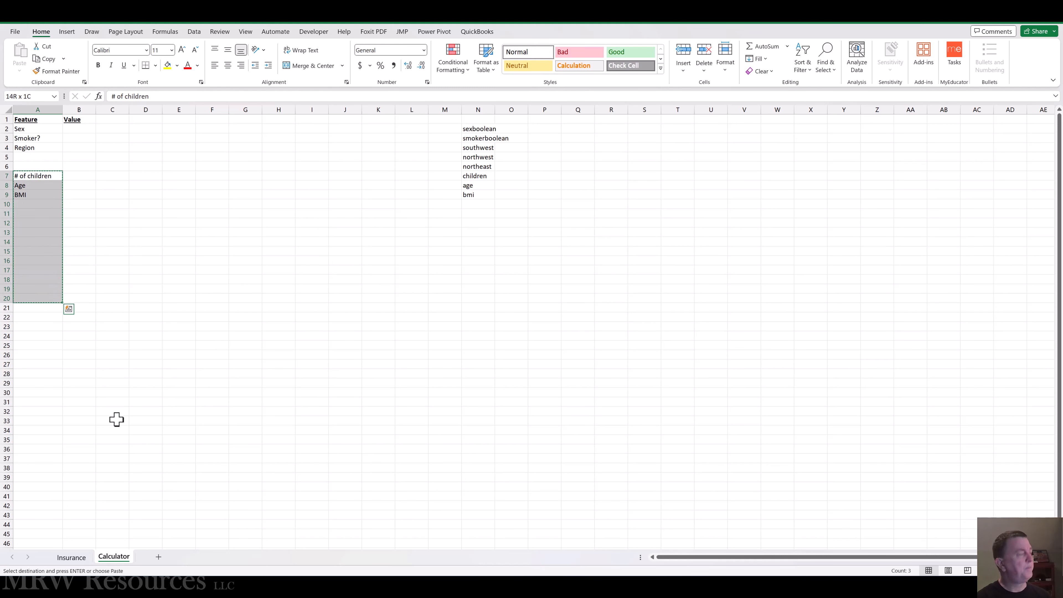
pyautogui.press('Up')
pyautogui.press('Up')
# Step: Enter the sex options male in E2 and female in E3
pyautogui.press('Up')
pyautogui.press('Down')
pyautogui.hotkey('ctrl', 'v')
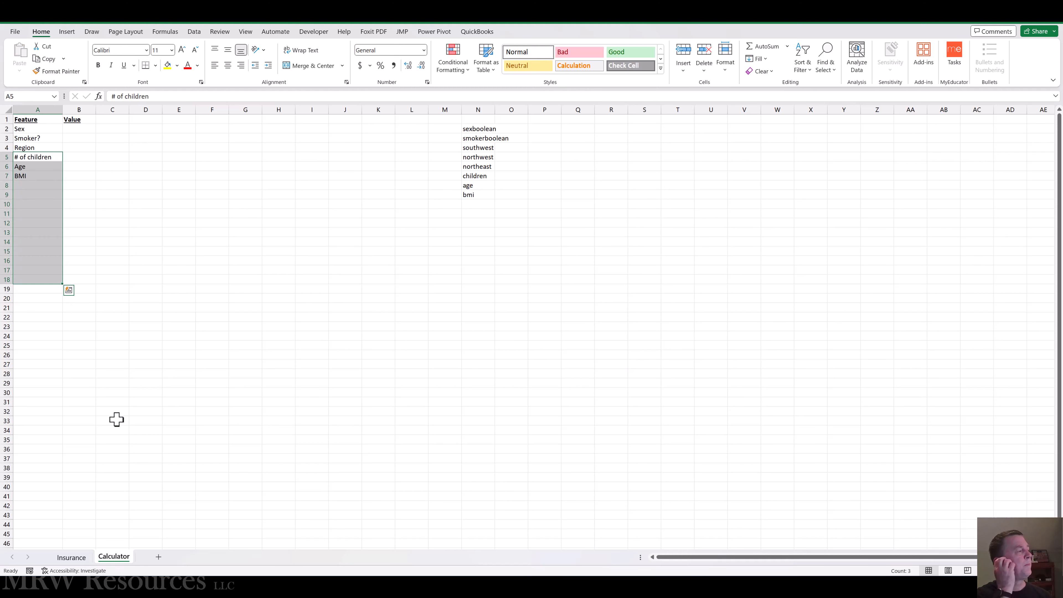
pyautogui.press('Up')
pyautogui.press('Up')
pyautogui.press('Up')
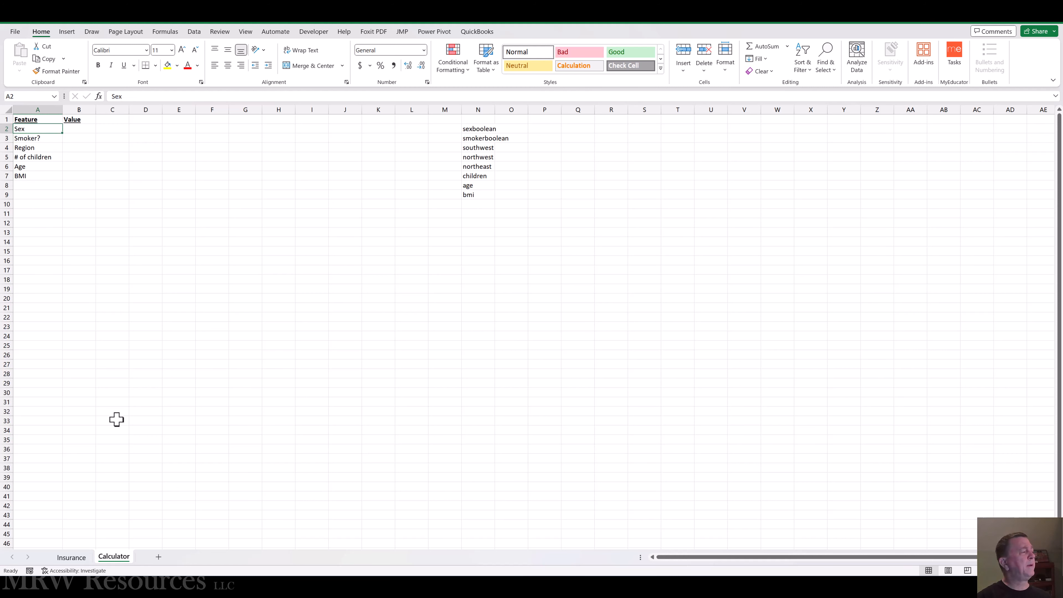
pyautogui.press('Right')
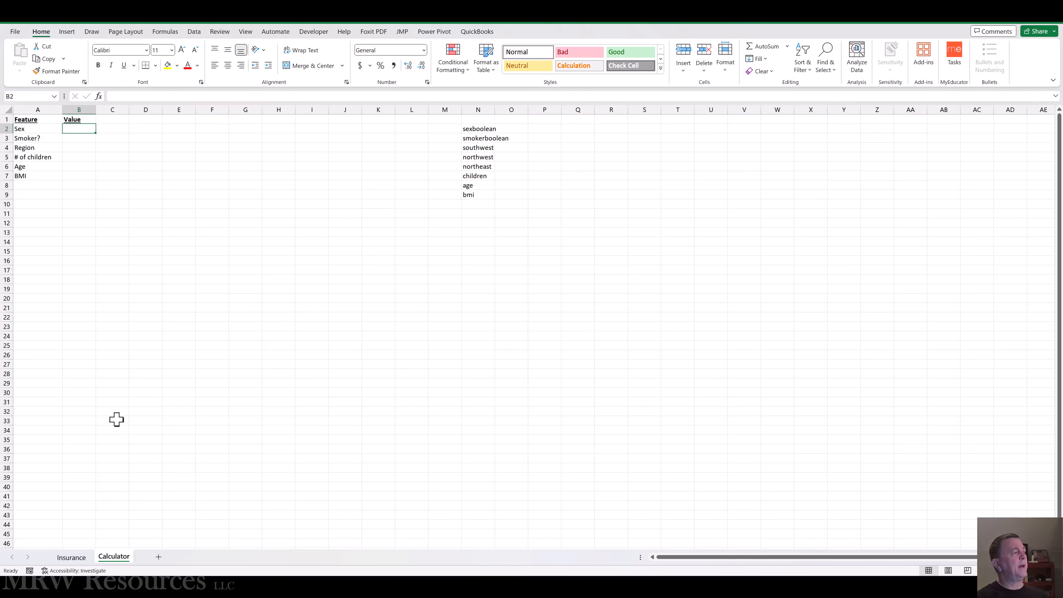
pyautogui.press('Right')
pyautogui.press('Right')
pyautogui.press('Right')
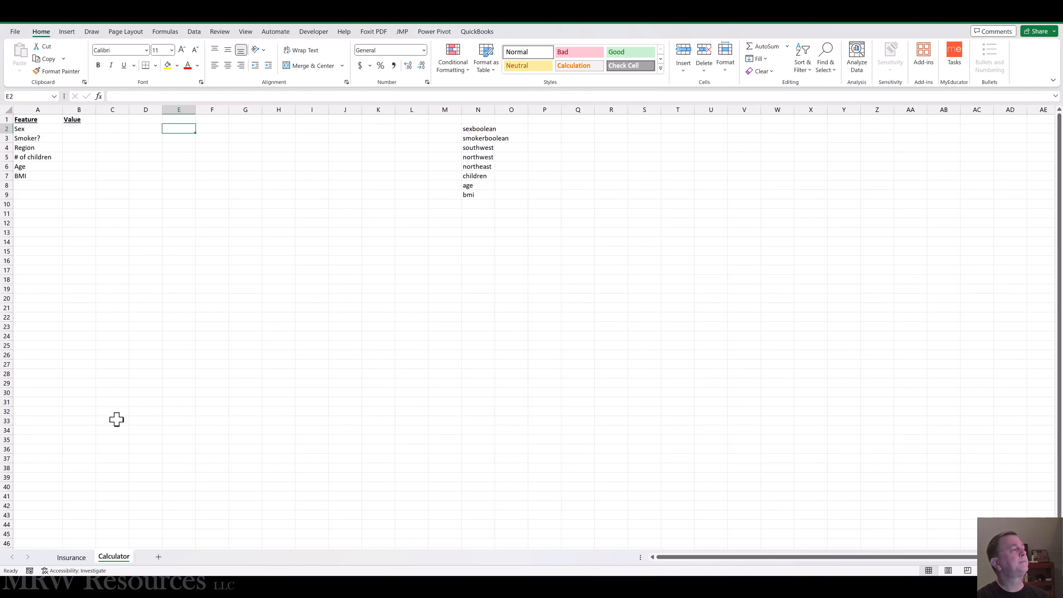
pyautogui.write('male')
pyautogui.press('Return')
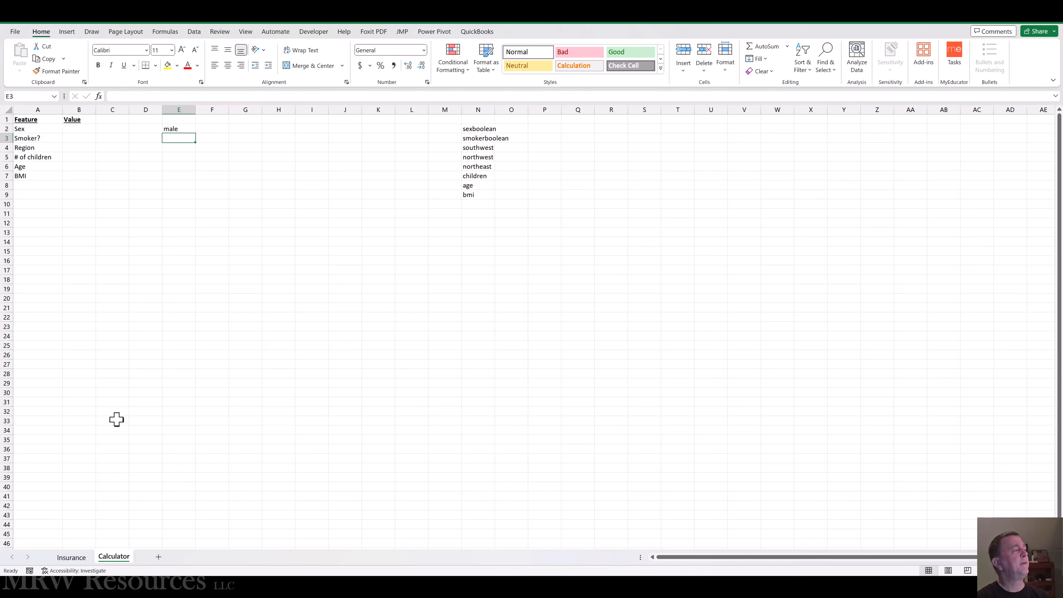
pyautogui.write('femail')
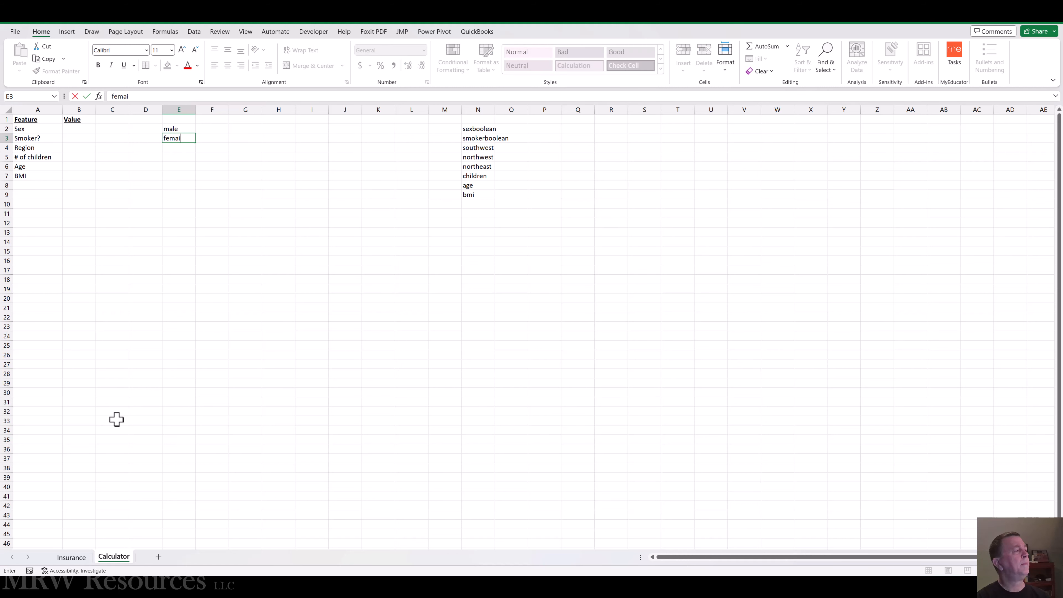
pyautogui.press('BackSpace')
pyautogui.write('le')
pyautogui.press('Tab')
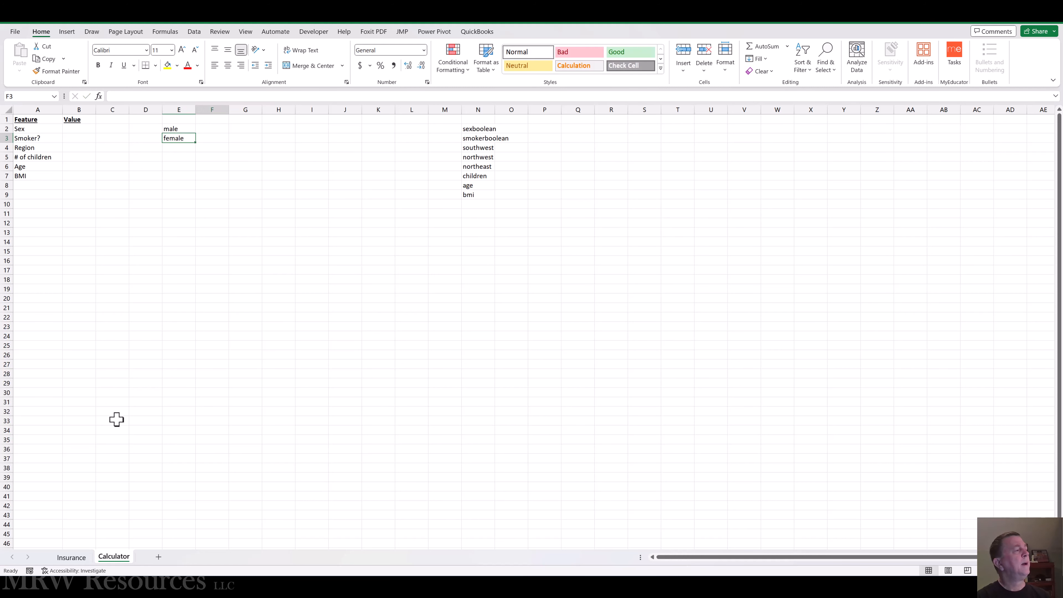
# Step: Enter the smoker options yes in F2 and no in F3
pyautogui.press('Up')
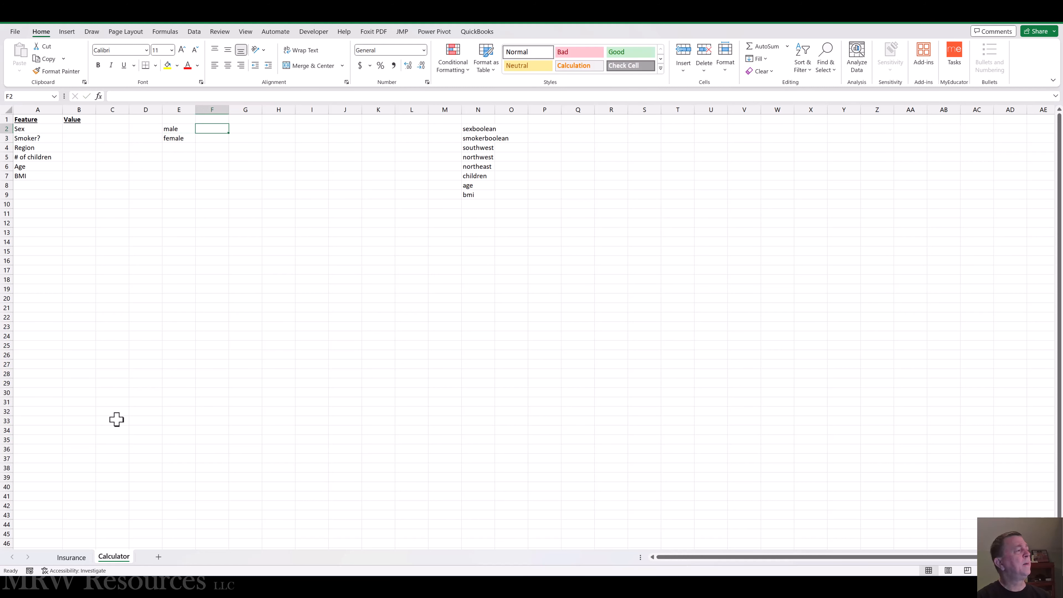
pyautogui.write('yes')
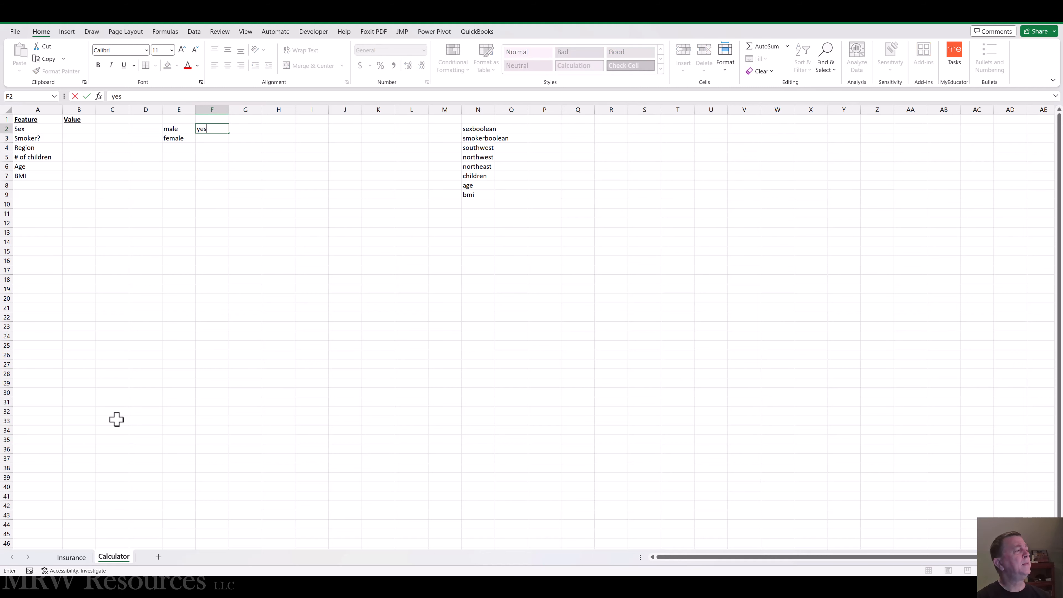
pyautogui.press('Return')
pyautogui.write('no')
pyautogui.press('Tab')
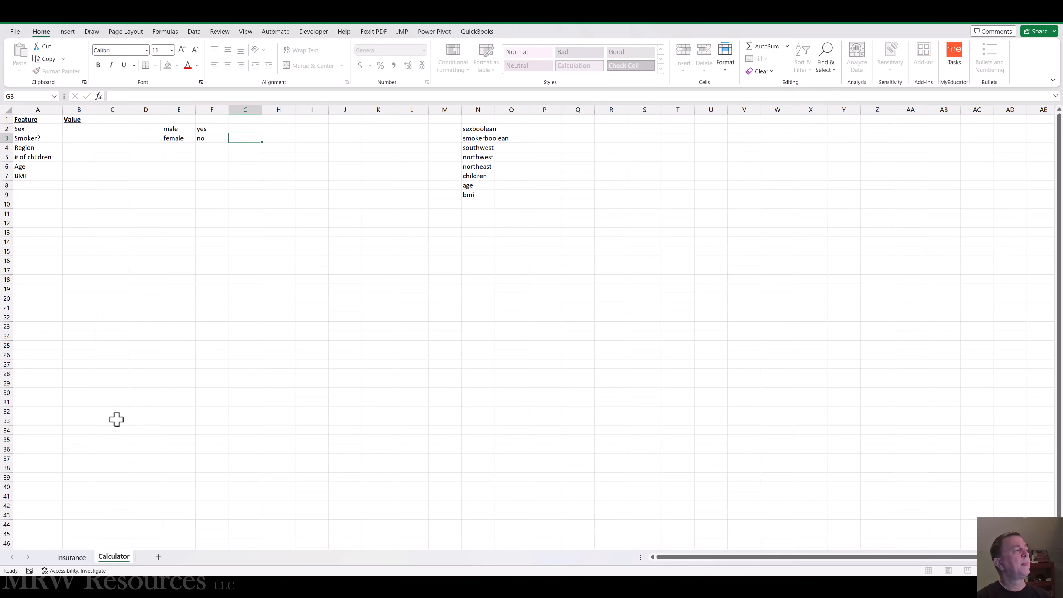
# Step: List the region options Southeast, Southwest, Northeast and Northwest in G2:G5
pyautogui.press('Up')
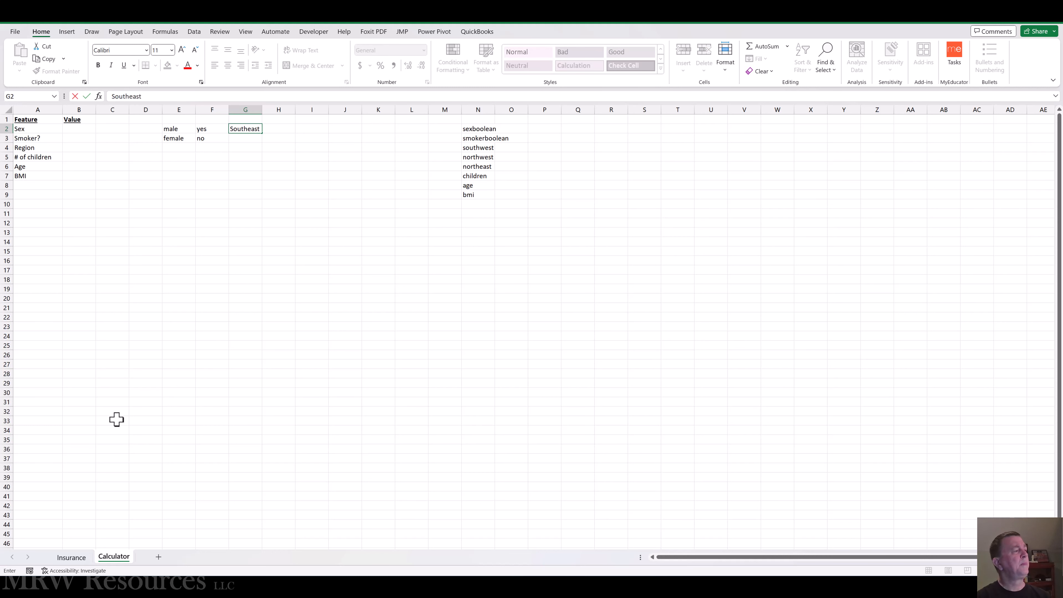
pyautogui.press('Return')
pyautogui.write('sou')
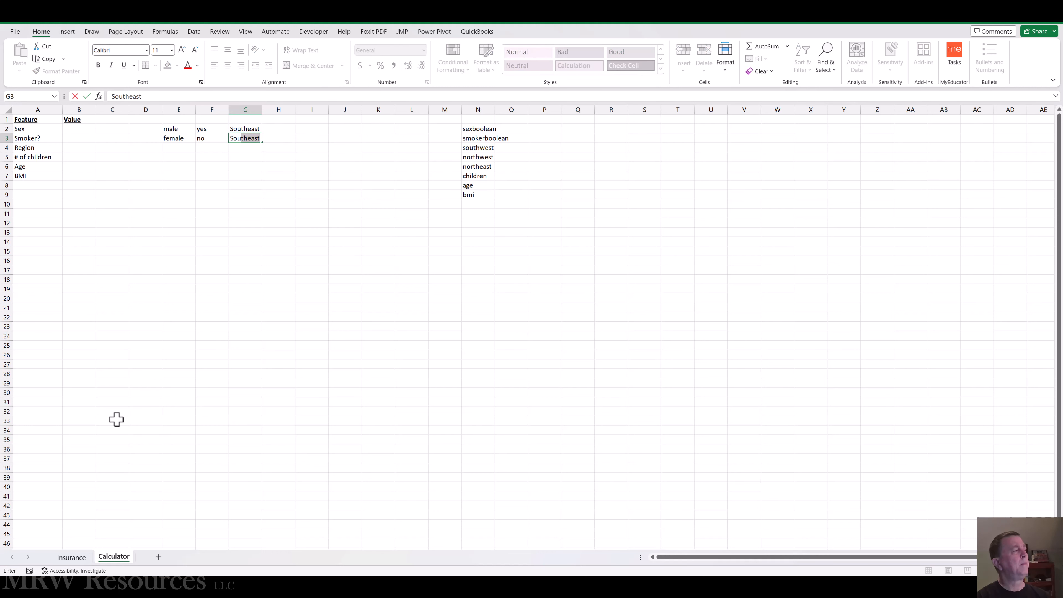
pyautogui.write('thwest')
pyautogui.press('Return')
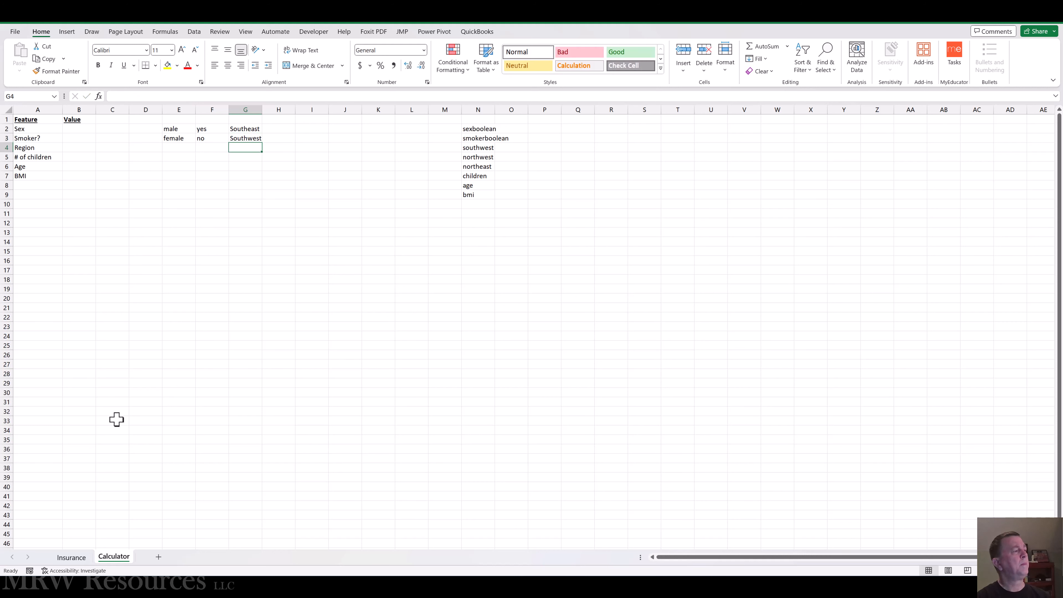
pyautogui.write('Northeast')
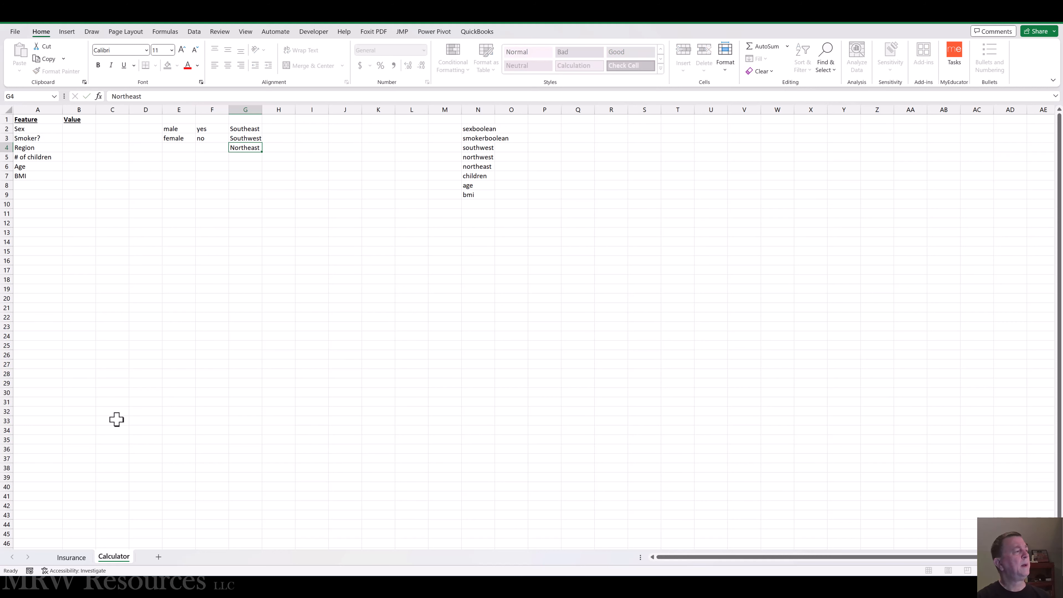
pyautogui.press('Return')
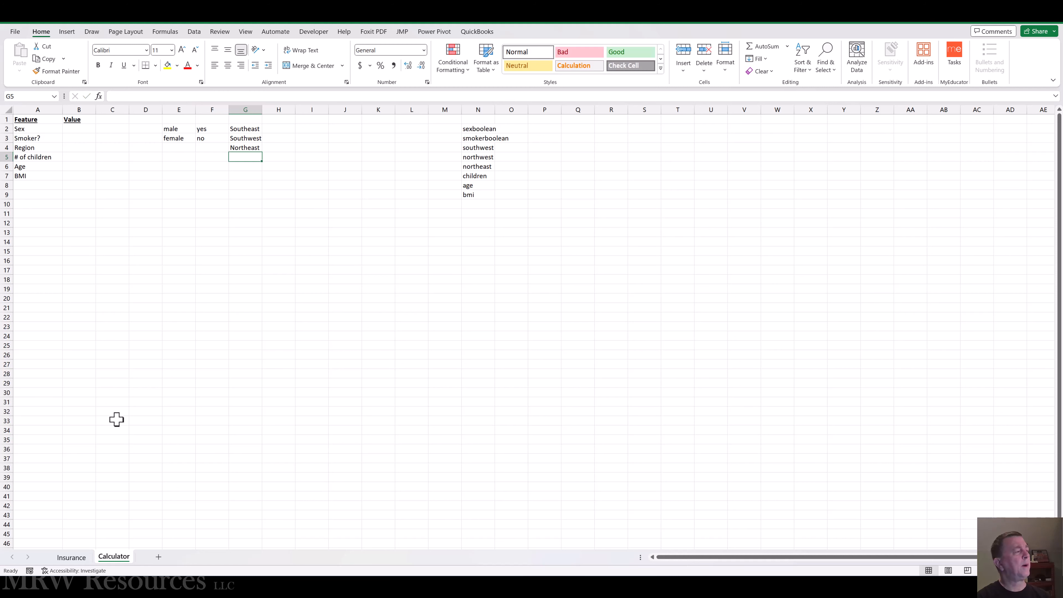
pyautogui.write('Northwest')
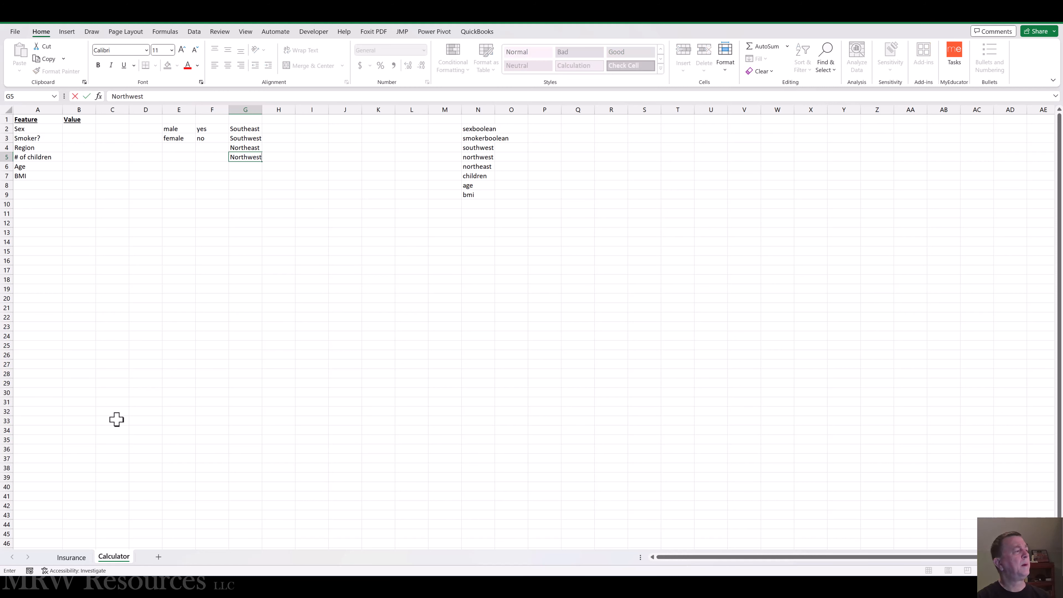
pyautogui.hotkey('ctrl', 'Return')
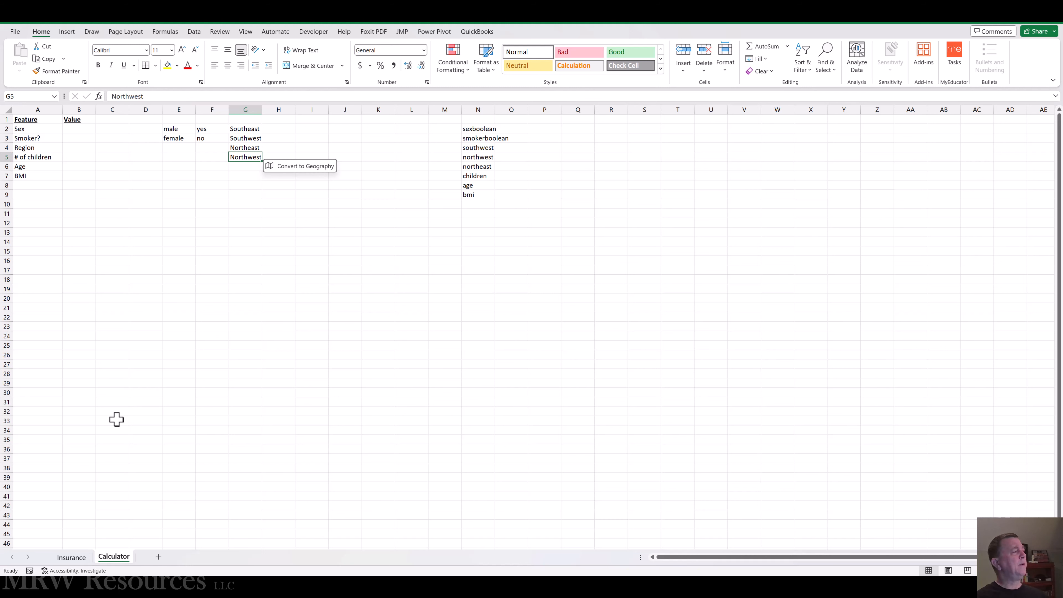
# Step: Apply outside borders around the feature value cells B2:B7
pyautogui.press('Left')
pyautogui.press('Left')
pyautogui.press('Left')
pyautogui.press('Left')
pyautogui.press('Left')
pyautogui.press('Left')
pyautogui.press('Up')
pyautogui.press('Up')
pyautogui.press('Up')
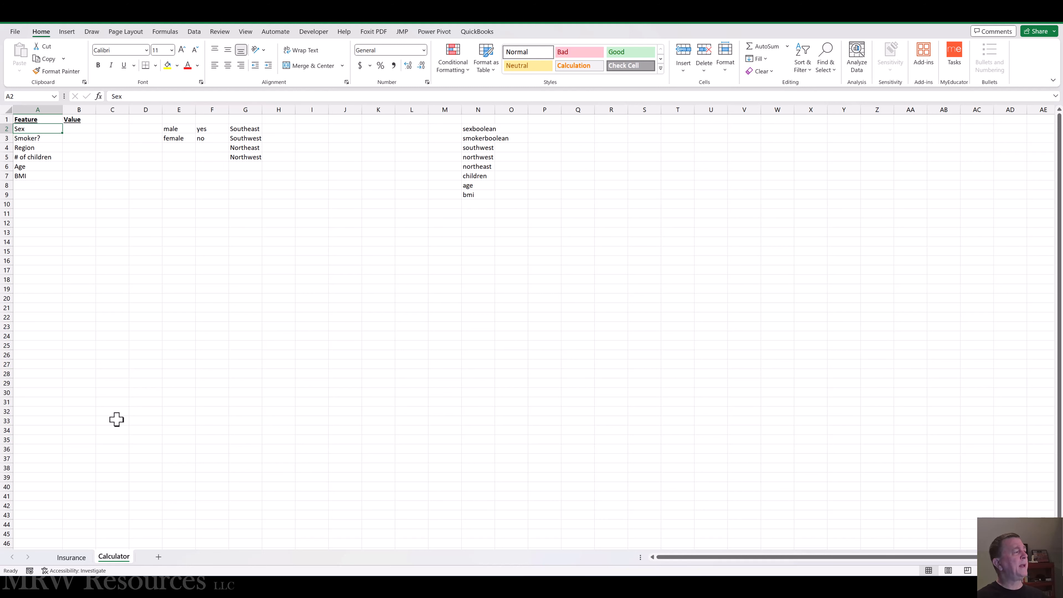
pyautogui.press('Right')
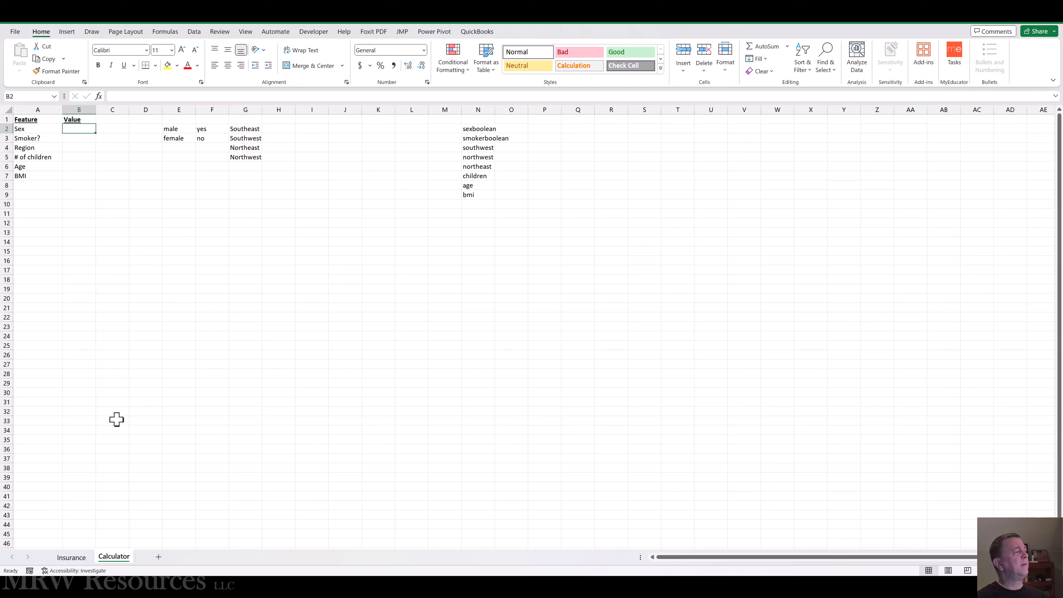
pyautogui.hotkey('shift', 'Down')
pyautogui.hotkey('shift', 'Down')
pyautogui.hotkey('shift', 'Down')
pyautogui.hotkey('shift', 'Down')
pyautogui.hotkey('shift', 'Down')
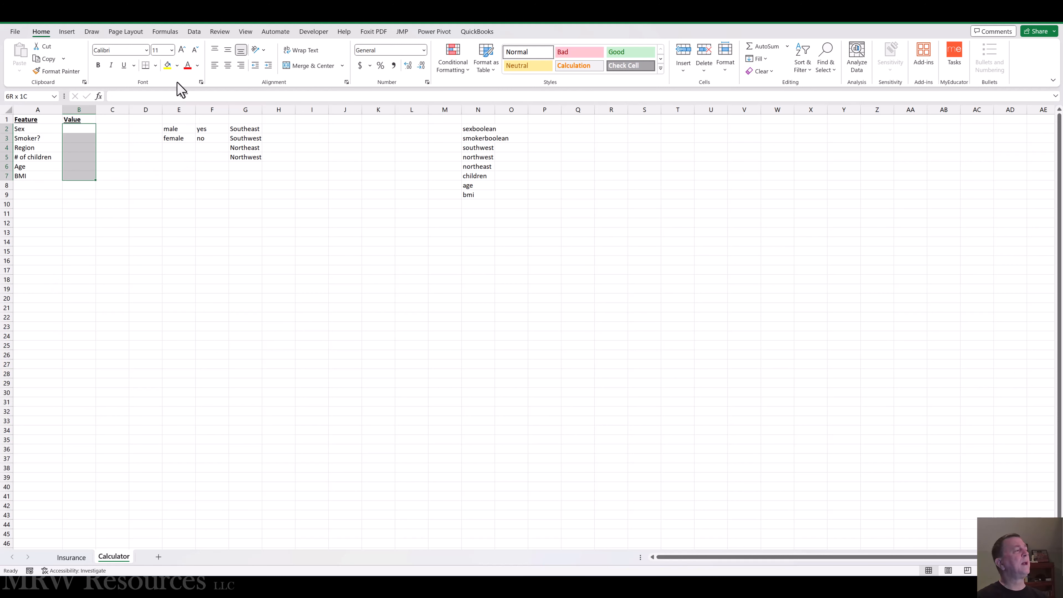
pyautogui.click(155, 65)
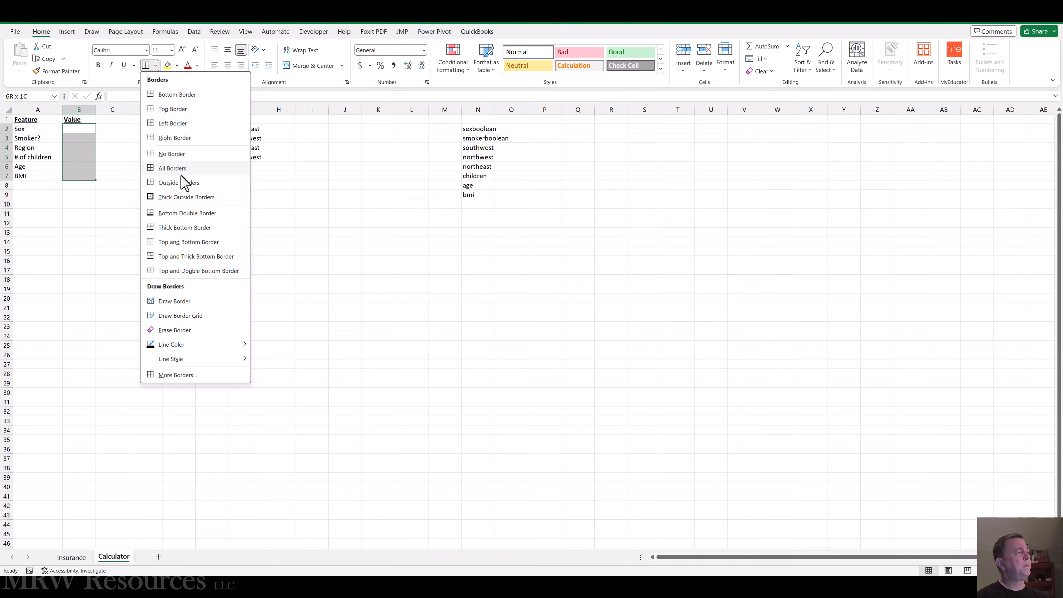
pyautogui.click(180, 185)
# Step: Add the label Predicted charges in A9 and fit column A's width to its contents
pyautogui.click(19, 195)
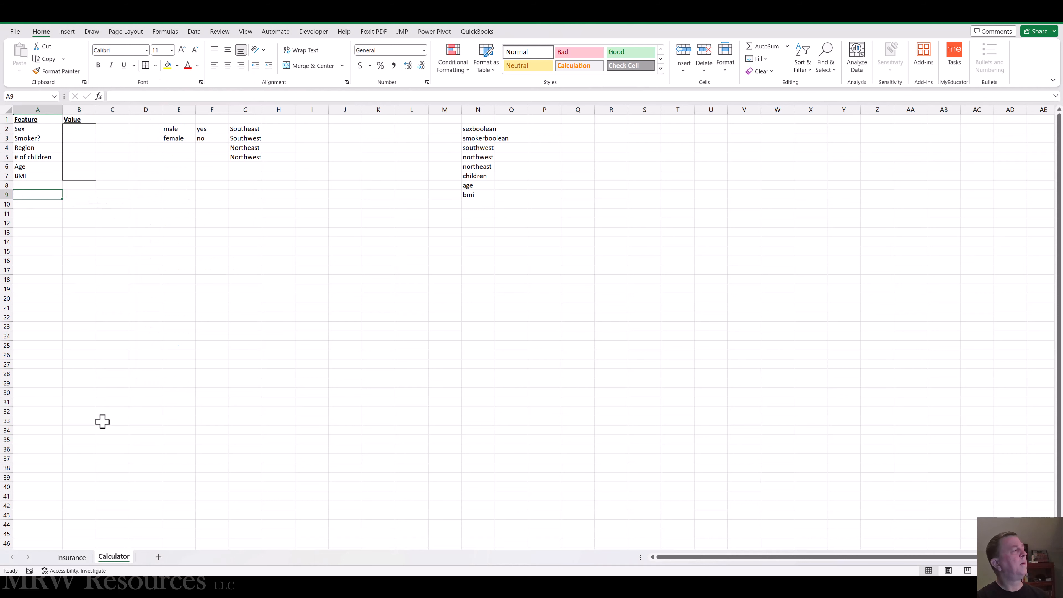
pyautogui.write('Predicted charges')
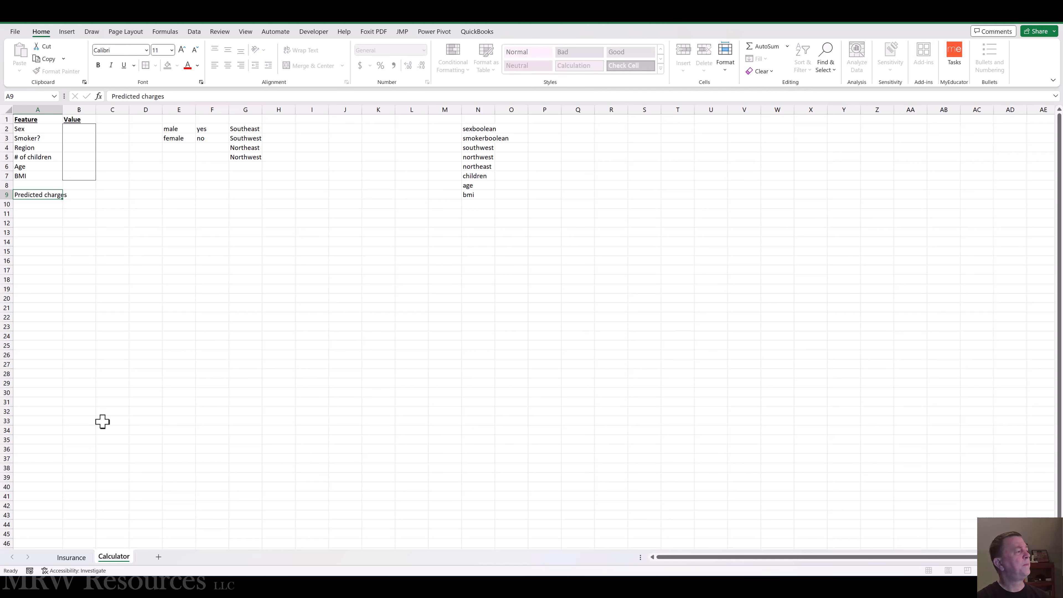
pyautogui.doubleClick(61, 109)
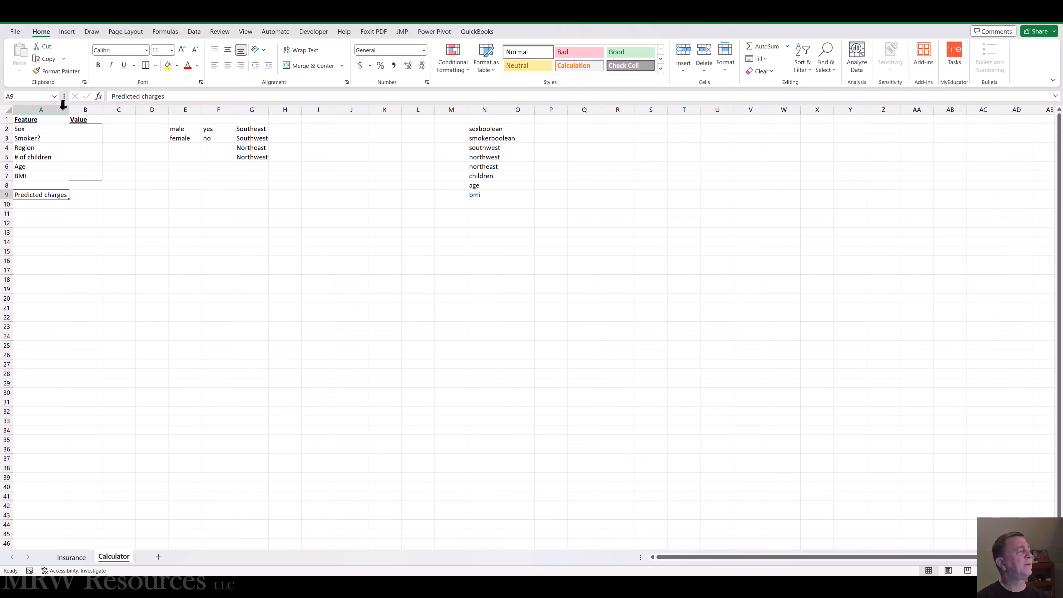
# Step: Add list data validation to the Sex value cell B2, using the options in E2:E3 as the source
pyautogui.click(82, 129)
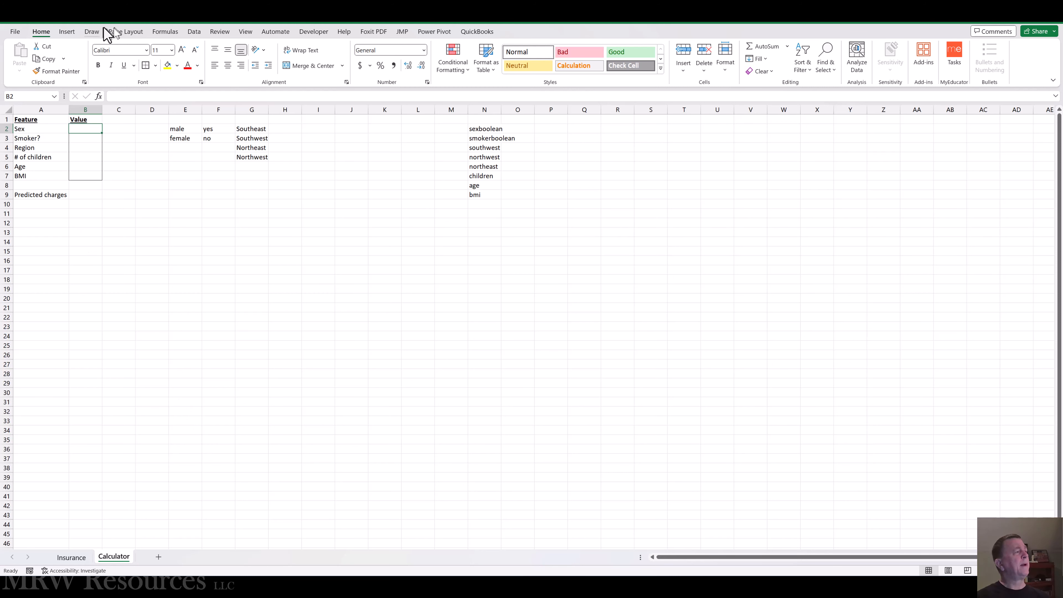
pyautogui.click(194, 33)
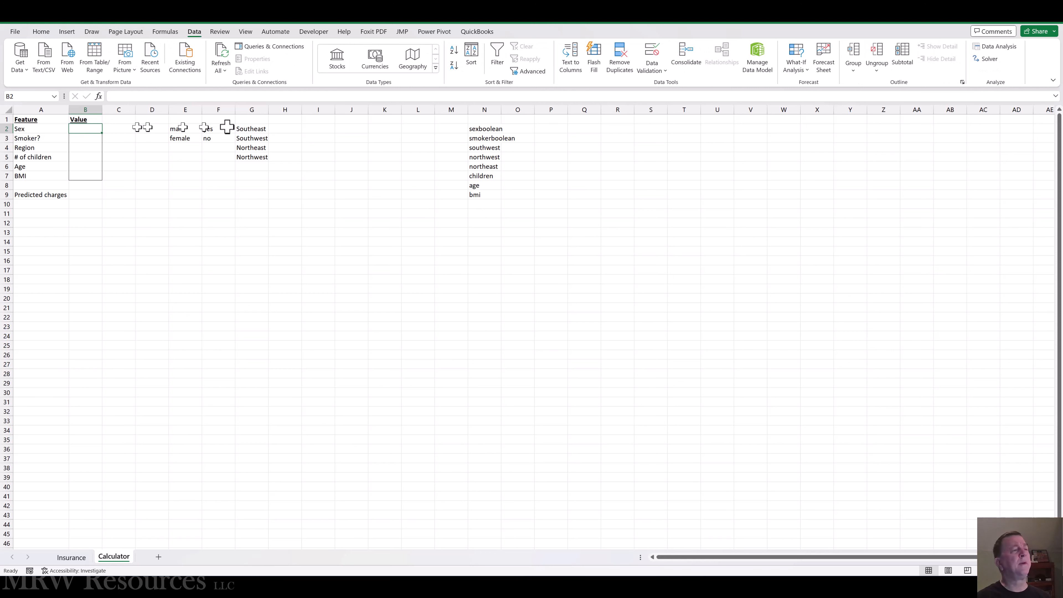
pyautogui.click(666, 72)
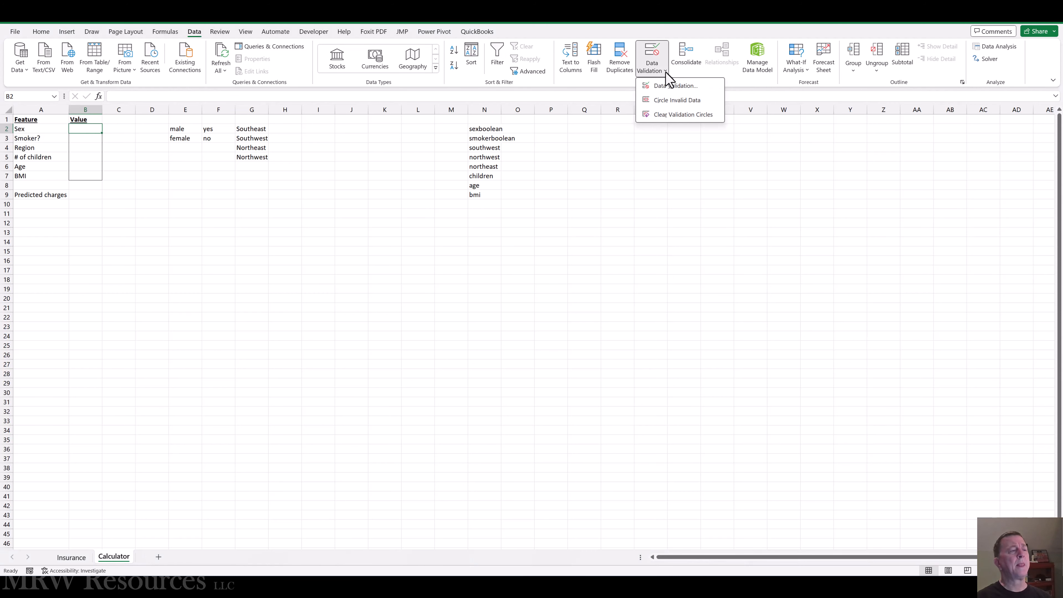
pyautogui.click(674, 87)
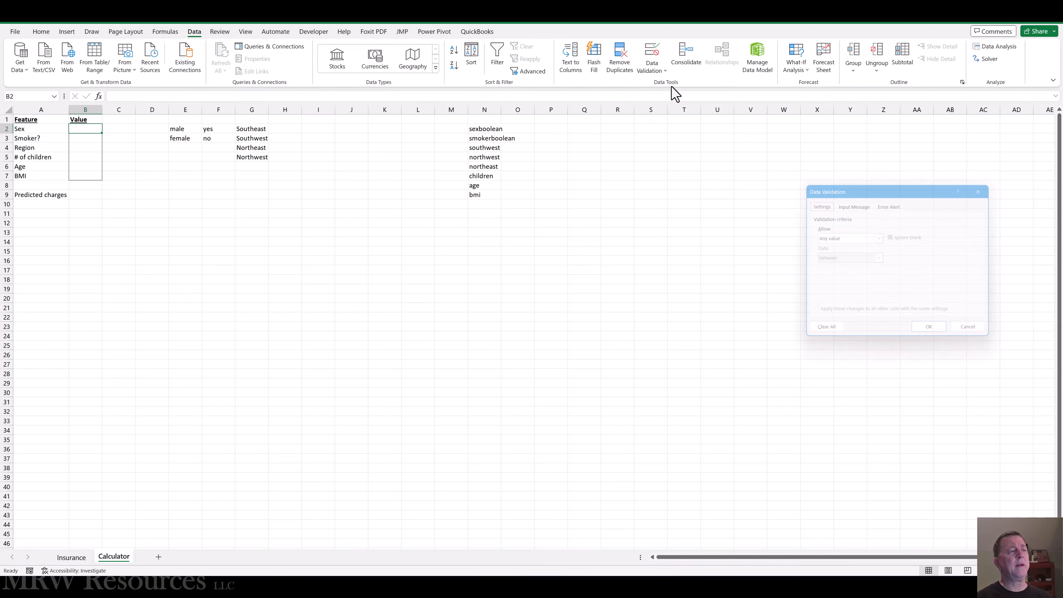
pyautogui.moveTo(857, 190); pyautogui.dragTo(238, 220)
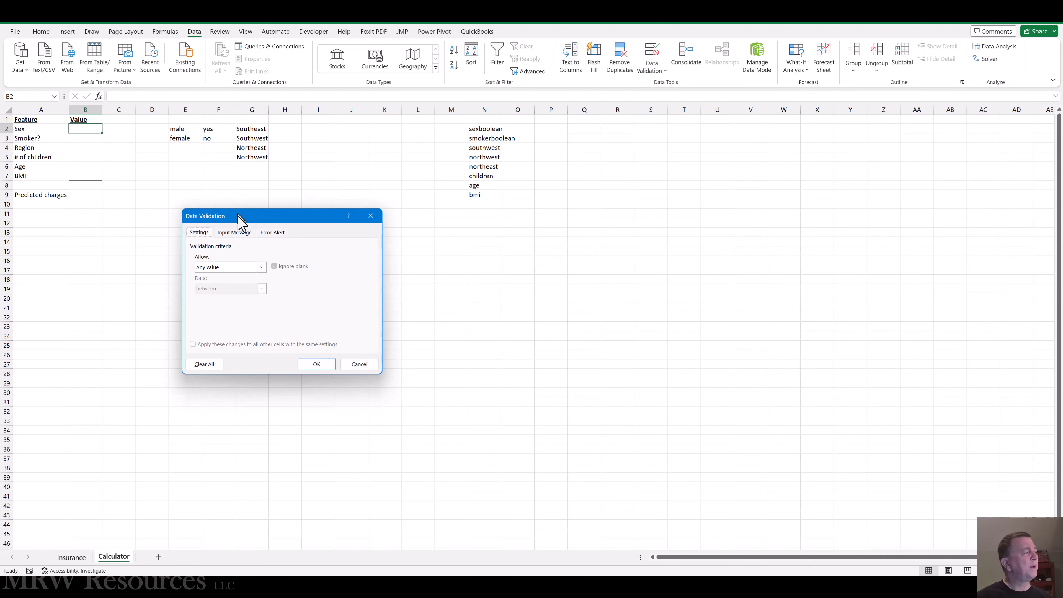
pyautogui.click(261, 268)
pyautogui.click(262, 270)
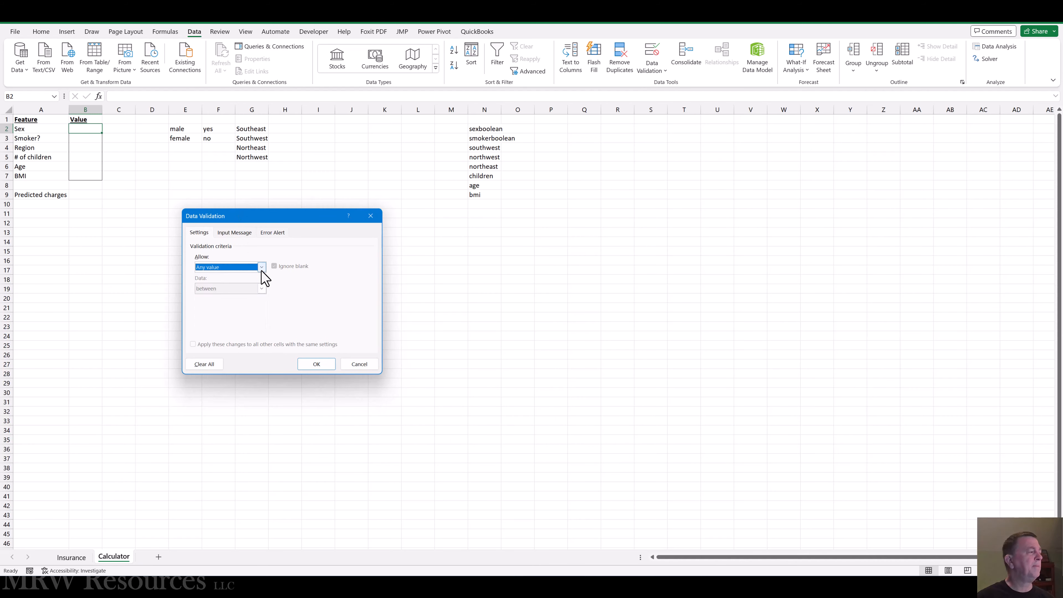
pyautogui.click(261, 268)
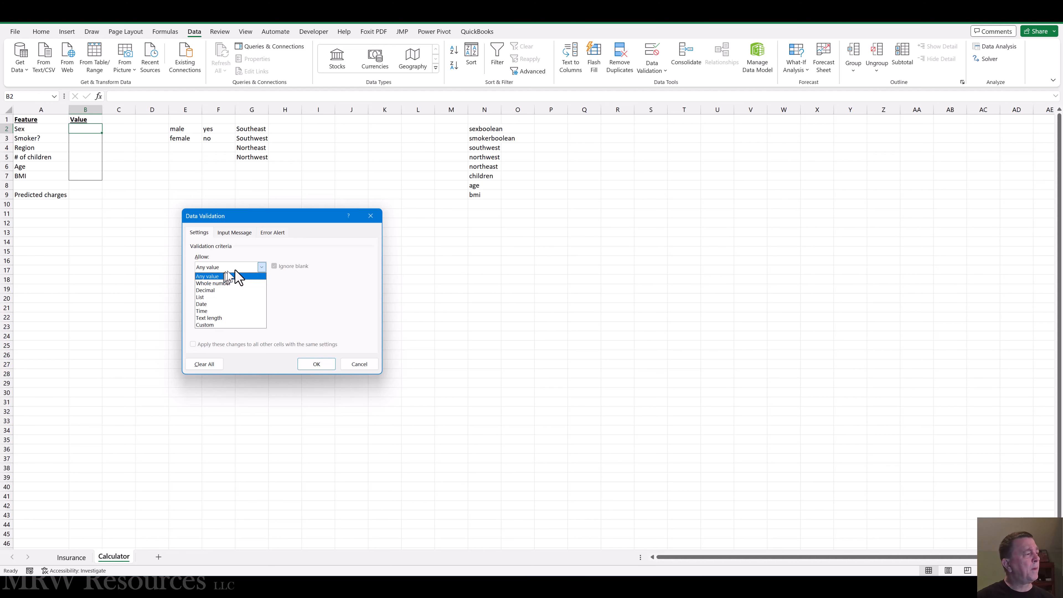
pyautogui.click(230, 298)
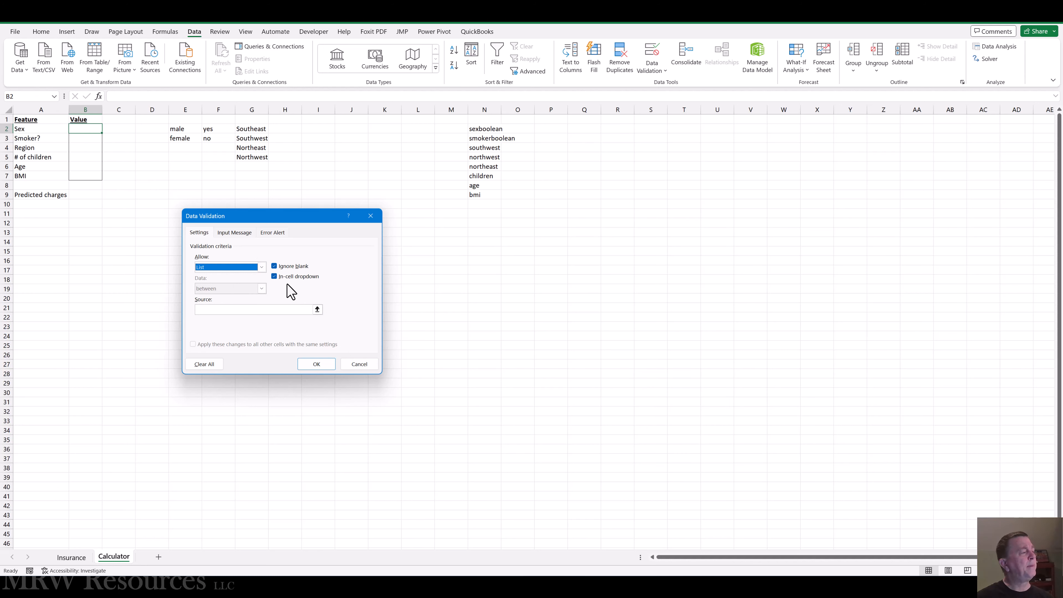
pyautogui.click(226, 312)
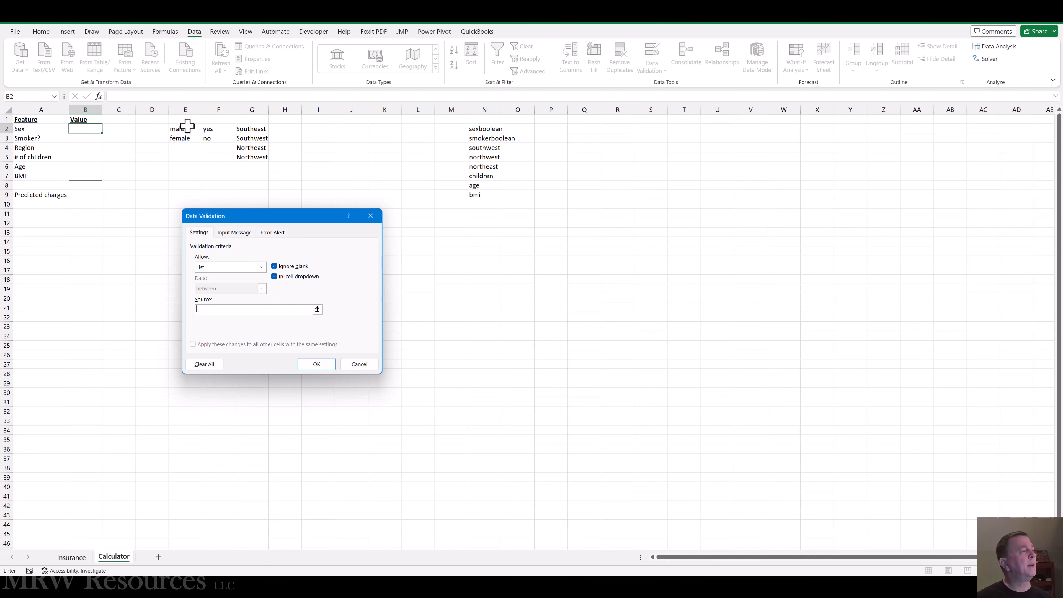
pyautogui.moveTo(187, 125); pyautogui.dragTo(187, 139)
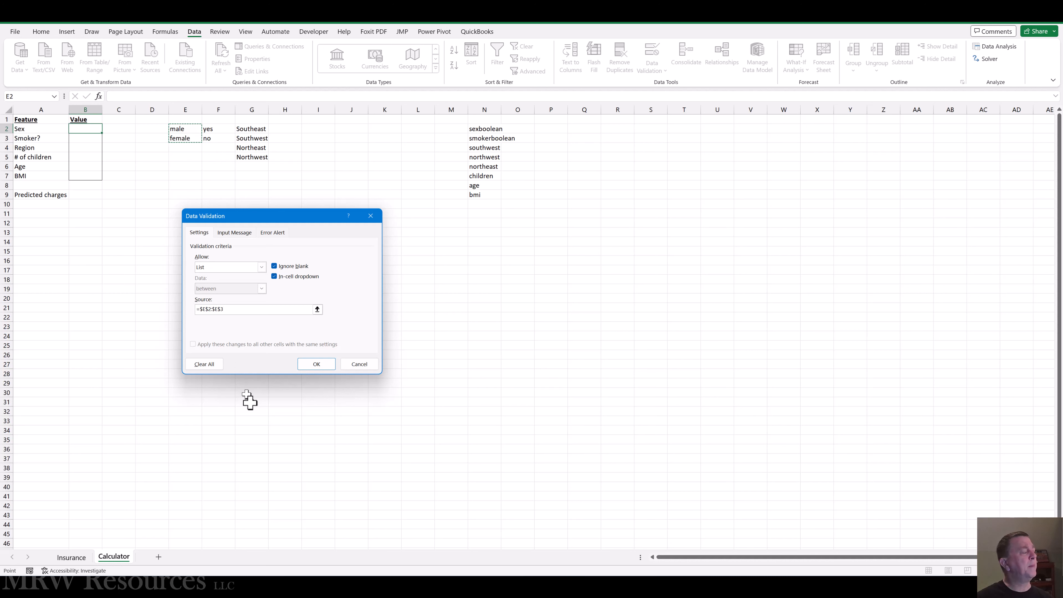
pyautogui.click(315, 364)
# Step: Try the new dropdown in B2 by choosing male, and finish with female as the Sex value
pyautogui.click(173, 204)
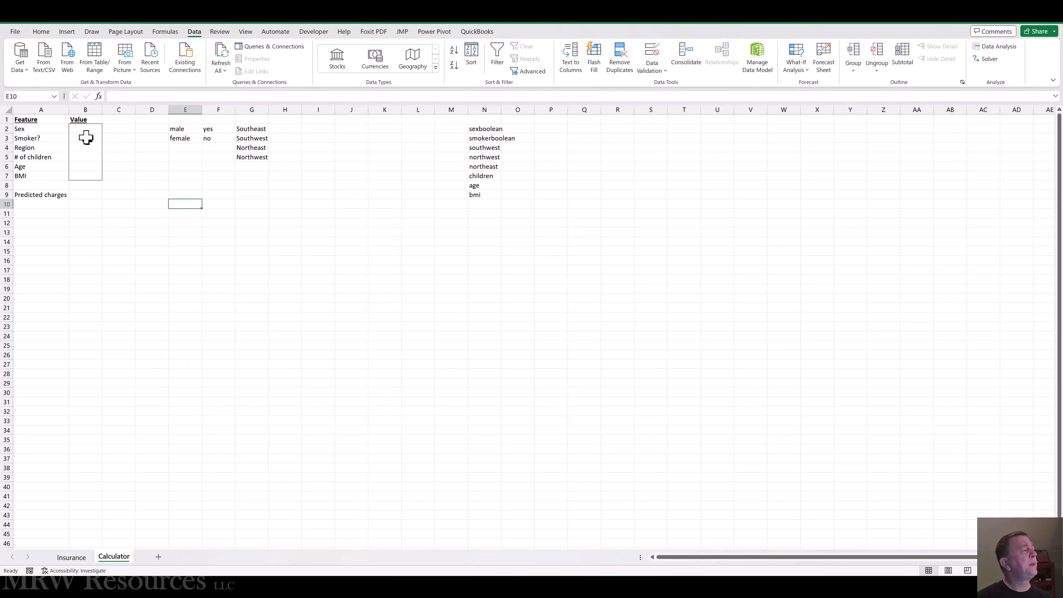
pyautogui.click(82, 128)
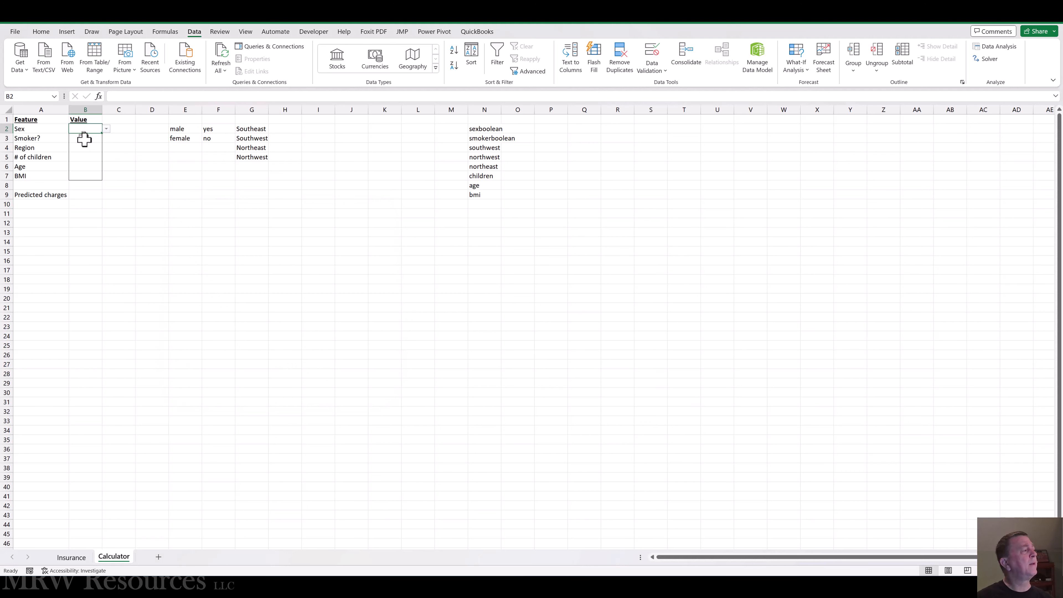
pyautogui.click(106, 129)
pyautogui.click(87, 140)
pyautogui.click(107, 129)
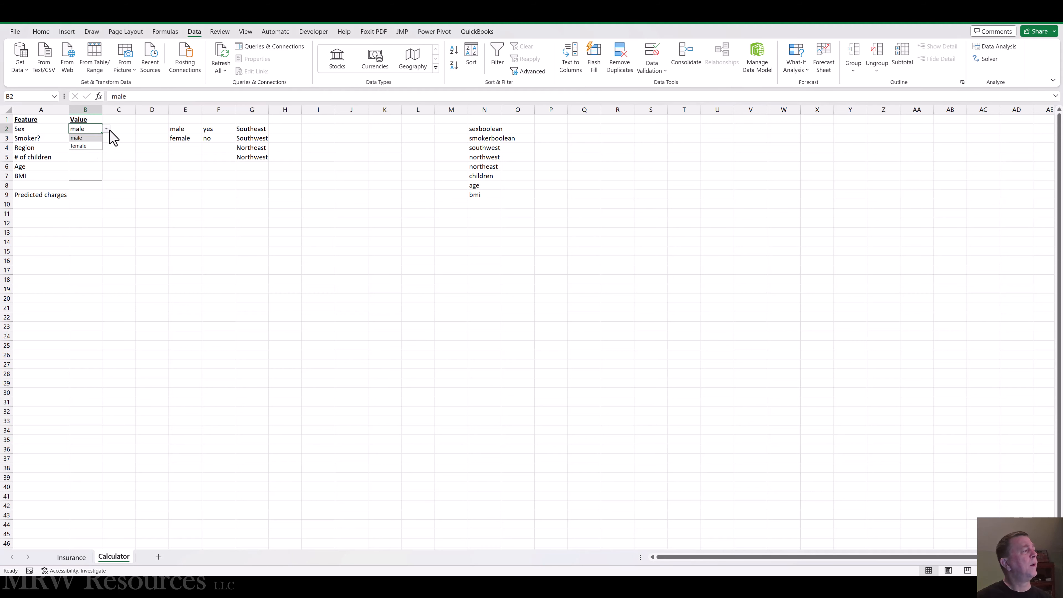
pyautogui.click(85, 146)
# Step: Add list data validation to the Smoker? value cell B3, with the options in F2:F3 as its source
pyautogui.click(86, 139)
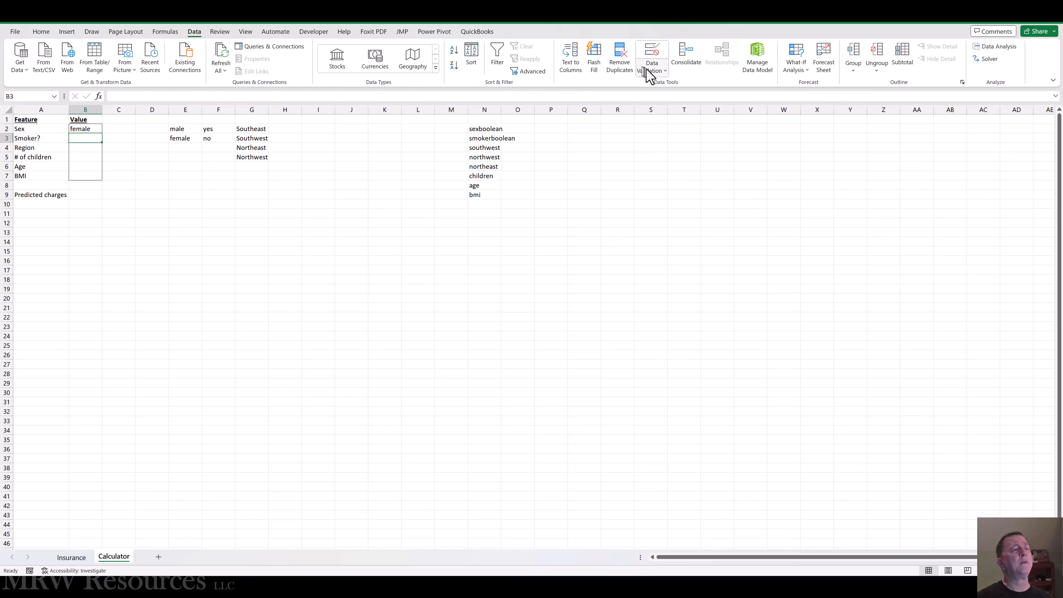
pyautogui.click(665, 72)
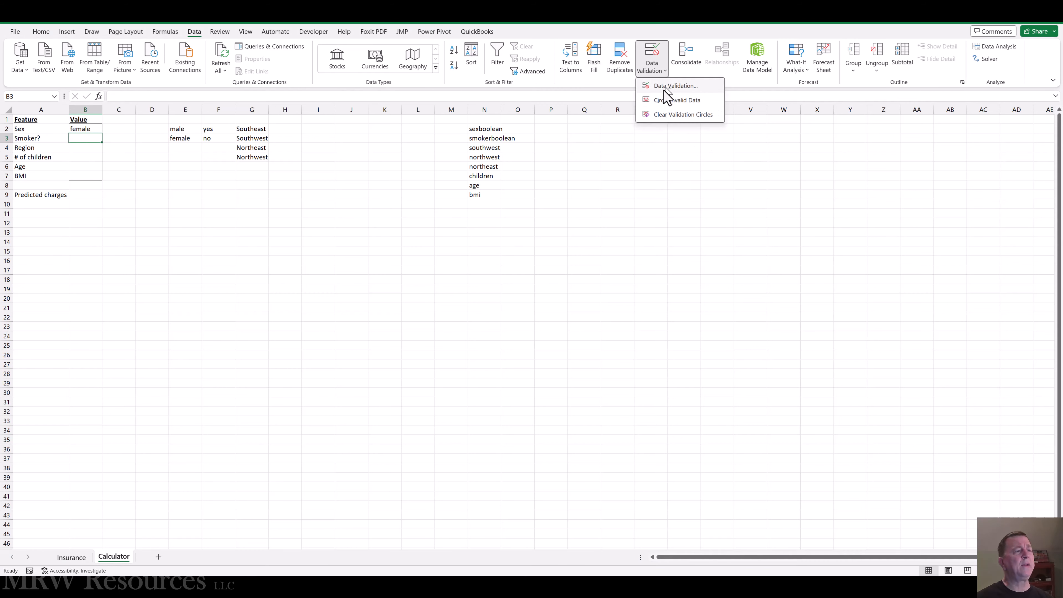
pyautogui.click(671, 86)
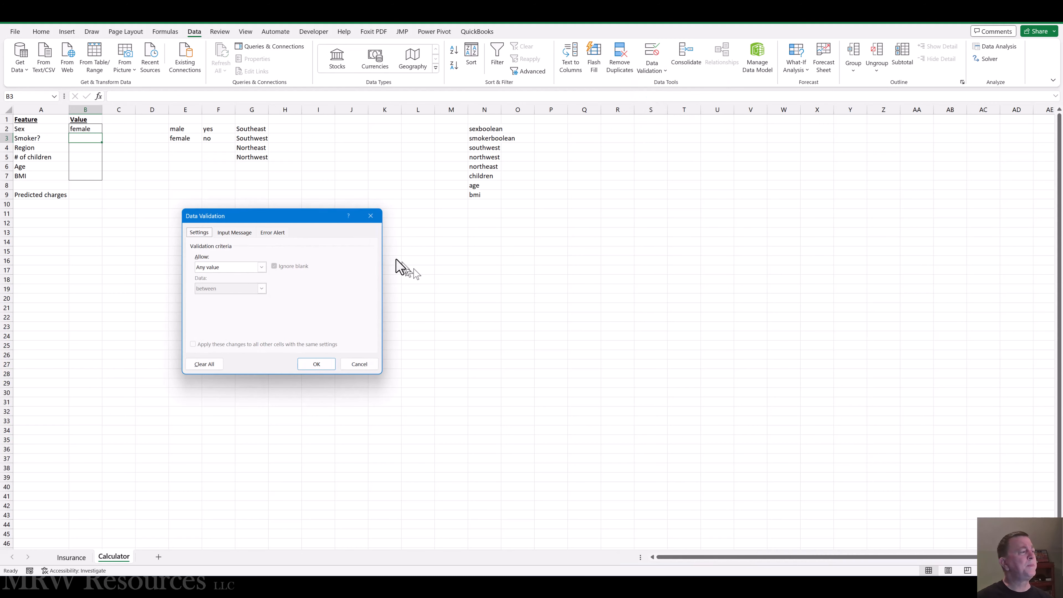
pyautogui.click(261, 268)
pyautogui.click(215, 297)
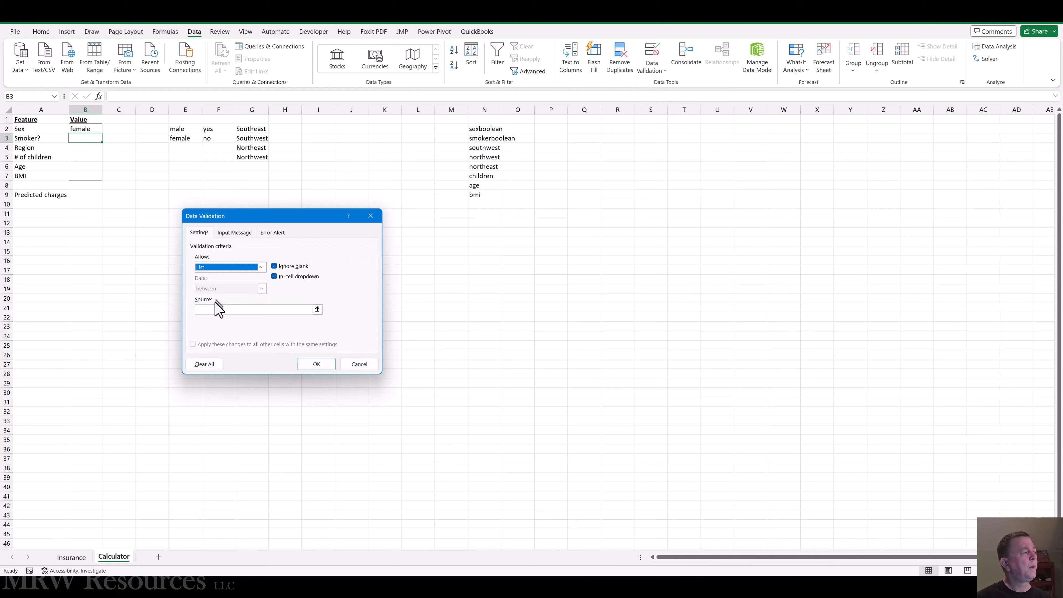
pyautogui.click(210, 310)
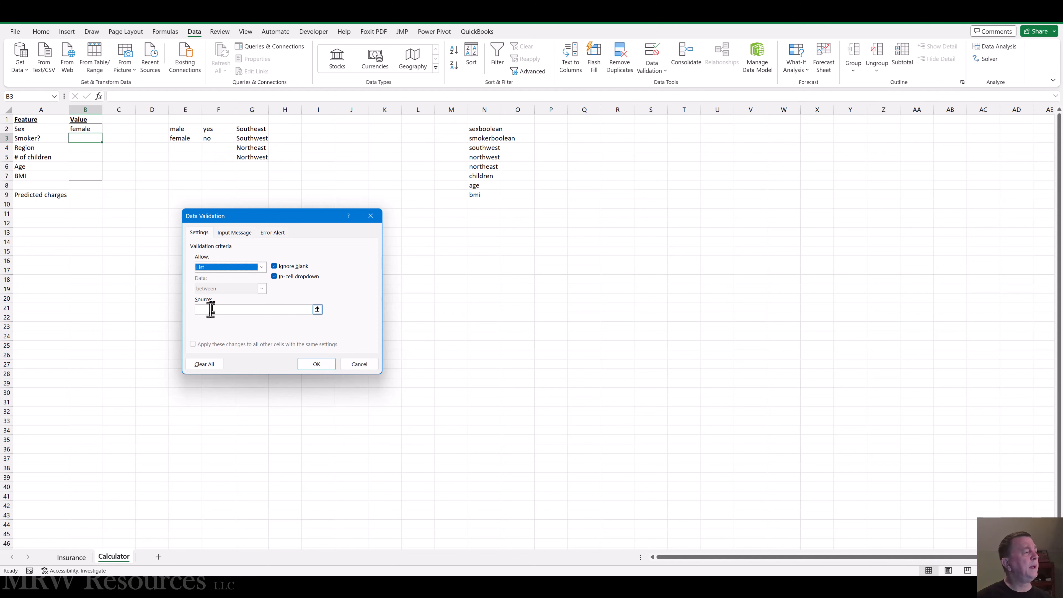
pyautogui.moveTo(211, 129); pyautogui.dragTo(211, 139)
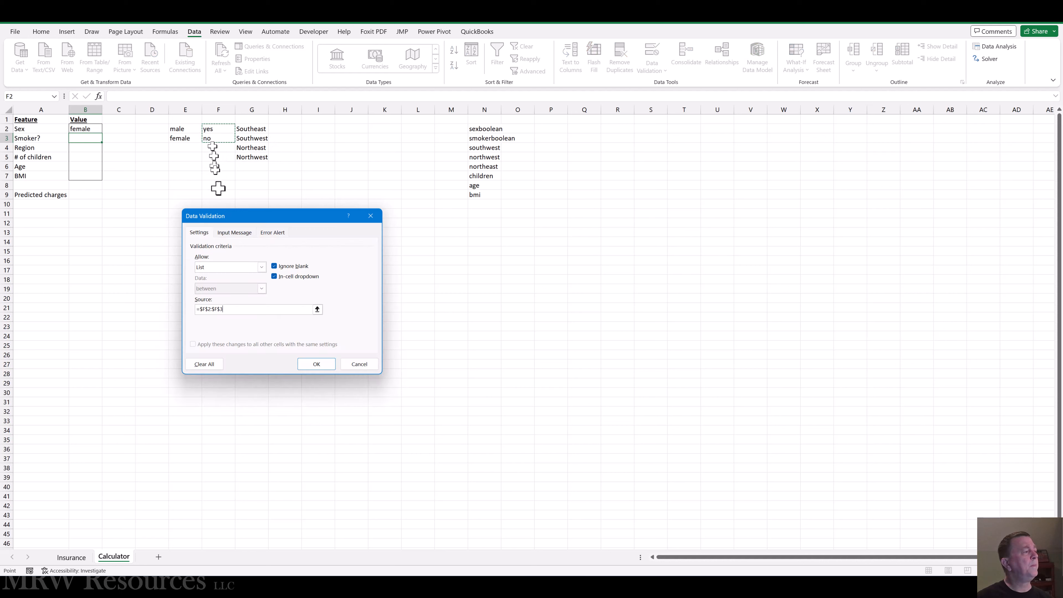
pyautogui.click(317, 364)
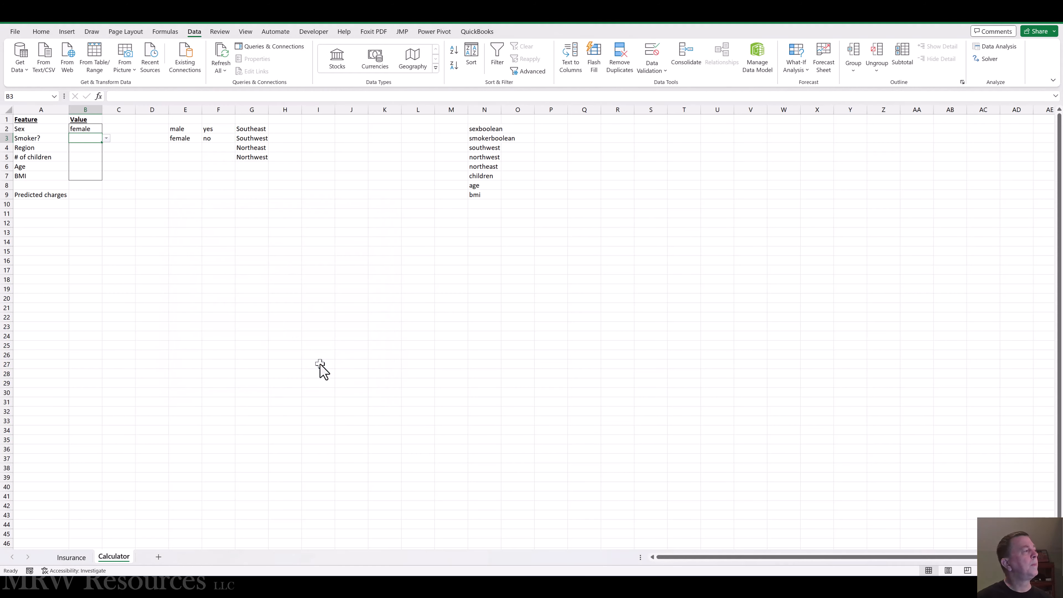
# Step: Add list data validation to the Region value cell B4, with the region options in G2:G5 as its source
pyautogui.click(77, 147)
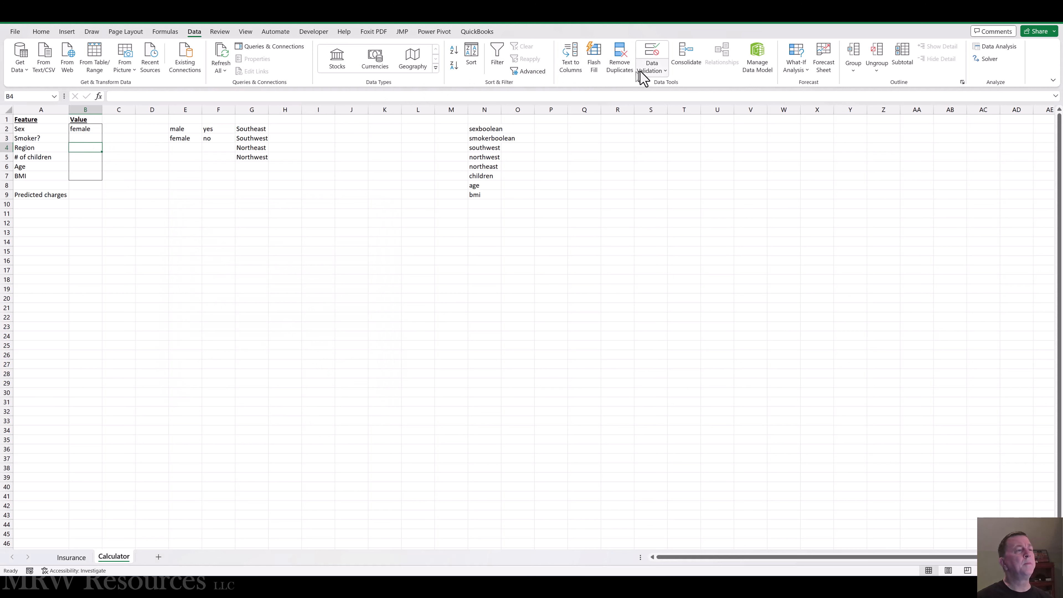
pyautogui.click(664, 71)
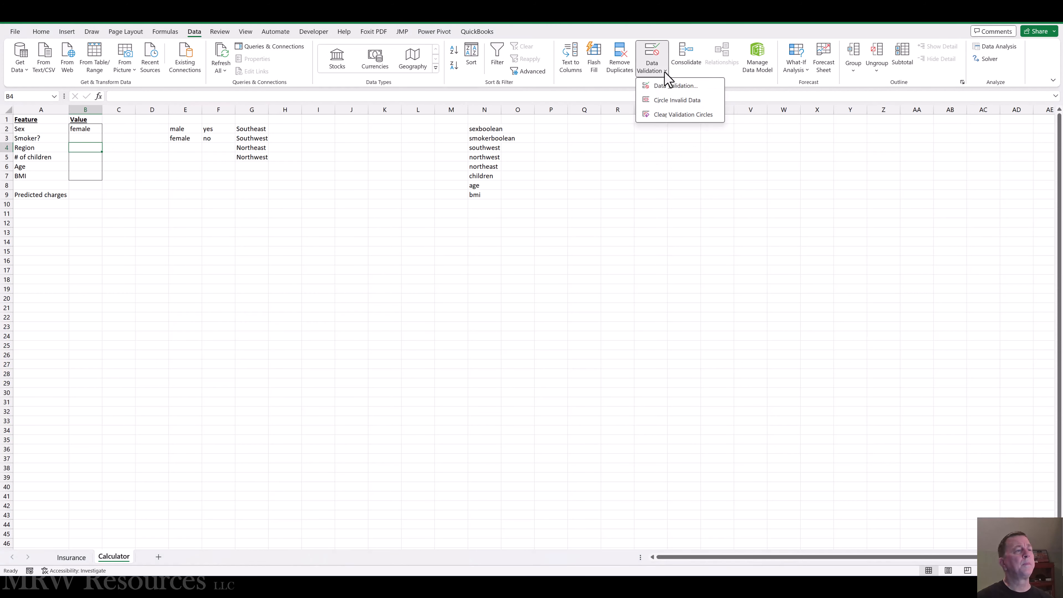
pyautogui.click(668, 89)
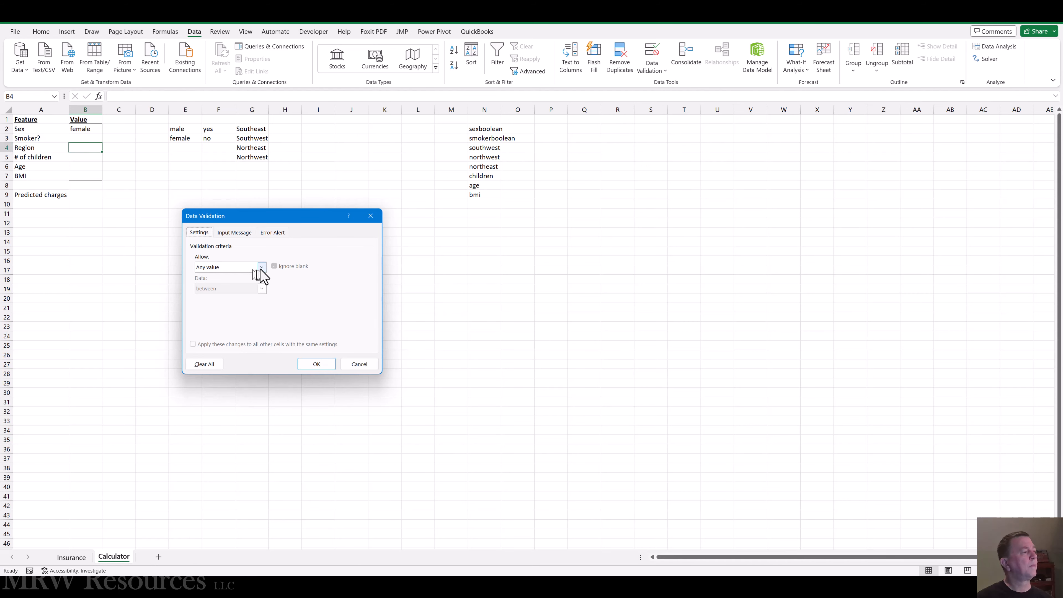
pyautogui.click(261, 269)
pyautogui.click(217, 299)
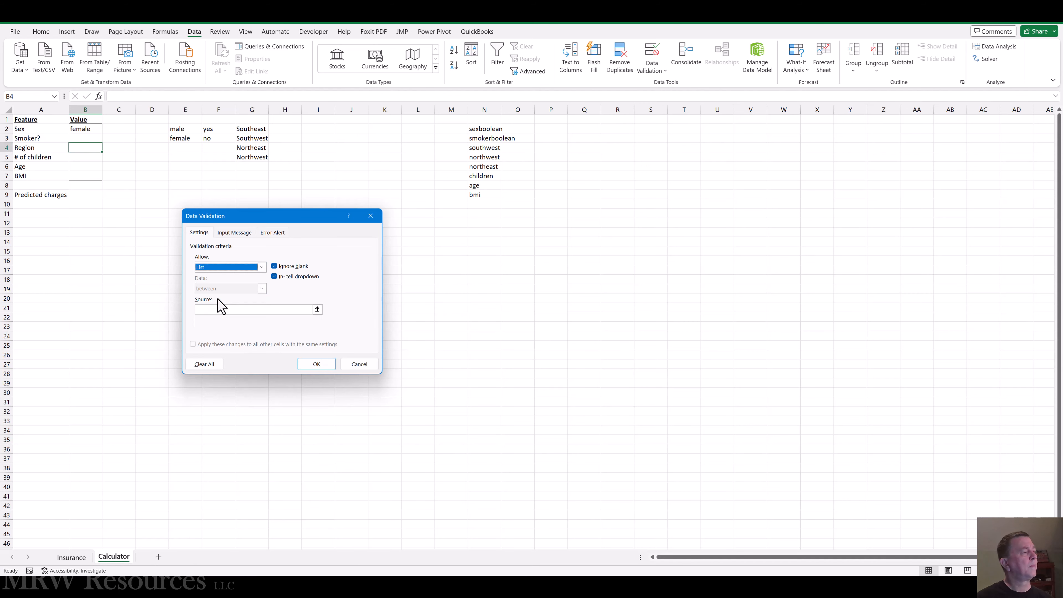
pyautogui.click(229, 309)
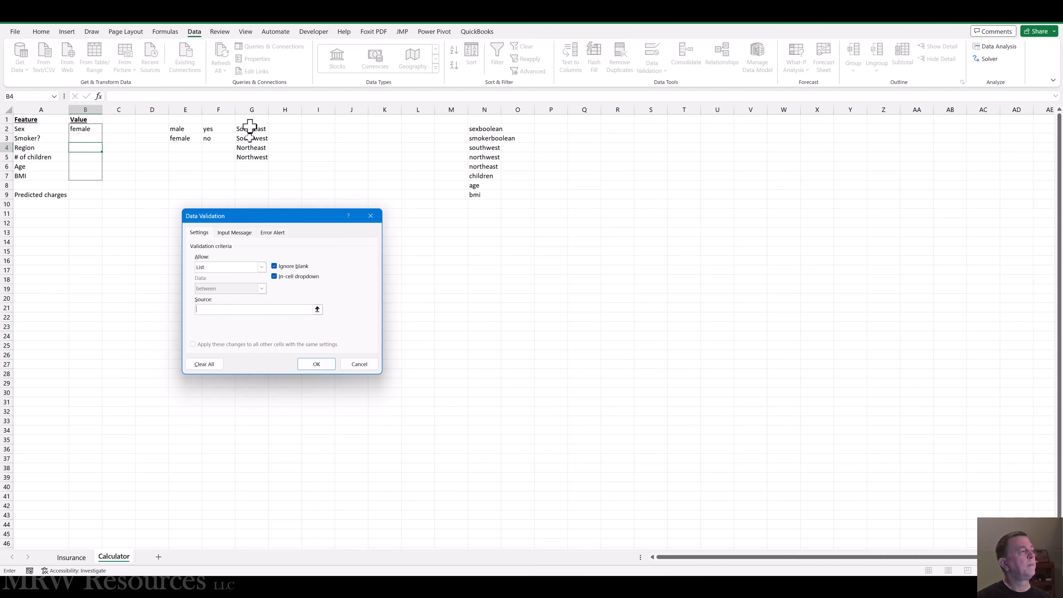
pyautogui.moveTo(250, 126); pyautogui.dragTo(252, 157)
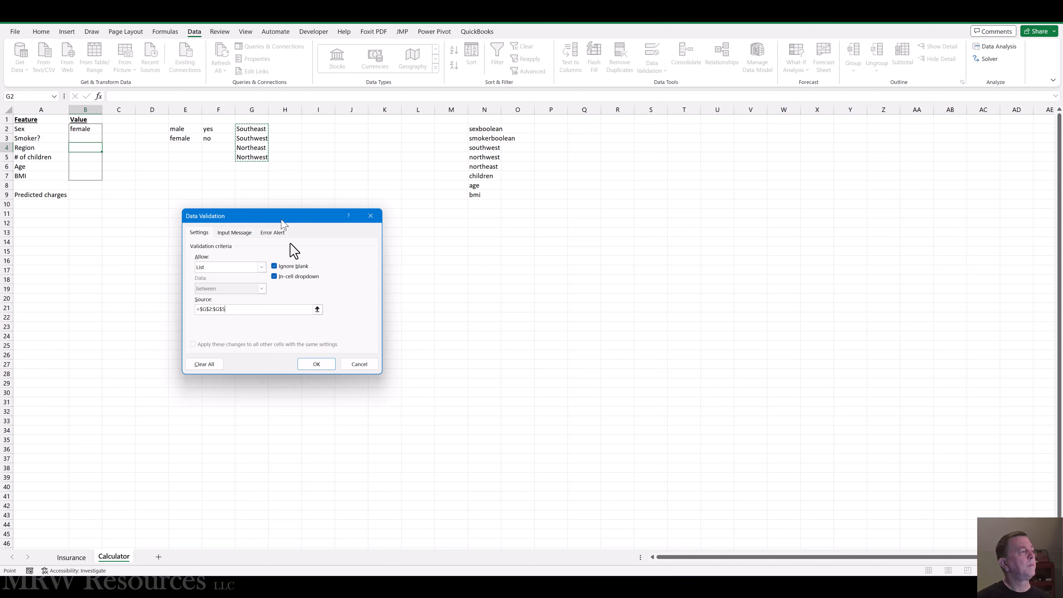
pyautogui.click(316, 364)
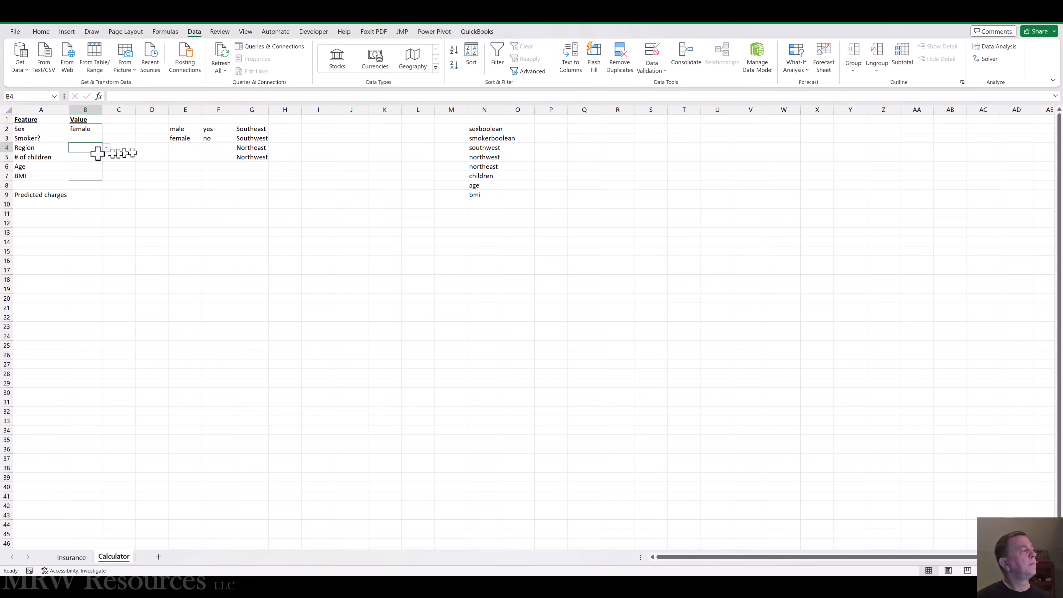
# Step: Restrict the # of children value cell B5 to whole numbers between 0 and 1 with data validation
pyautogui.click(83, 160)
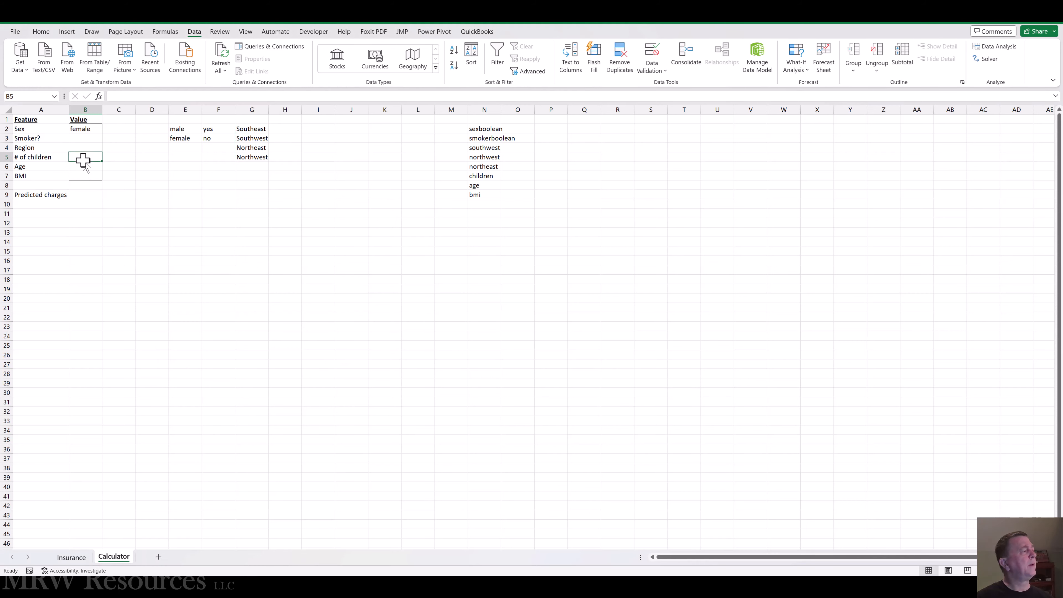
pyautogui.click(667, 77)
pyautogui.click(665, 86)
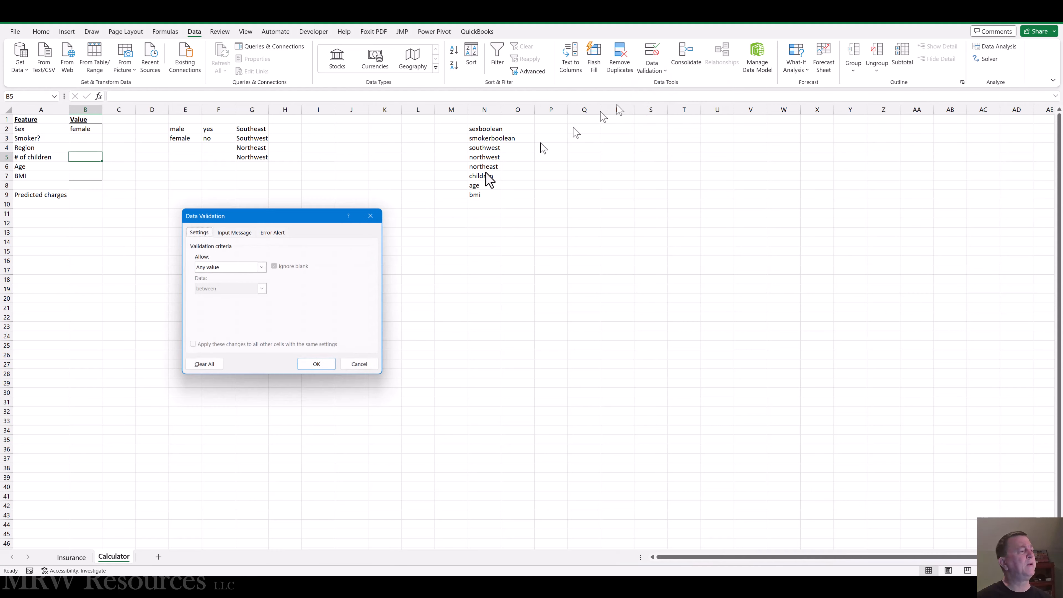
pyautogui.click(261, 267)
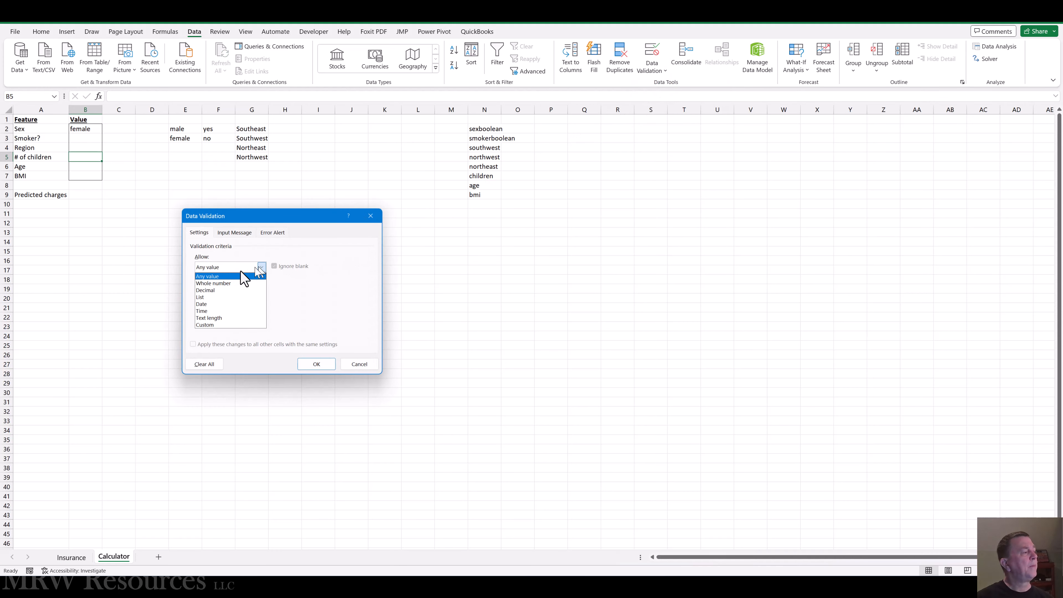
pyautogui.click(224, 286)
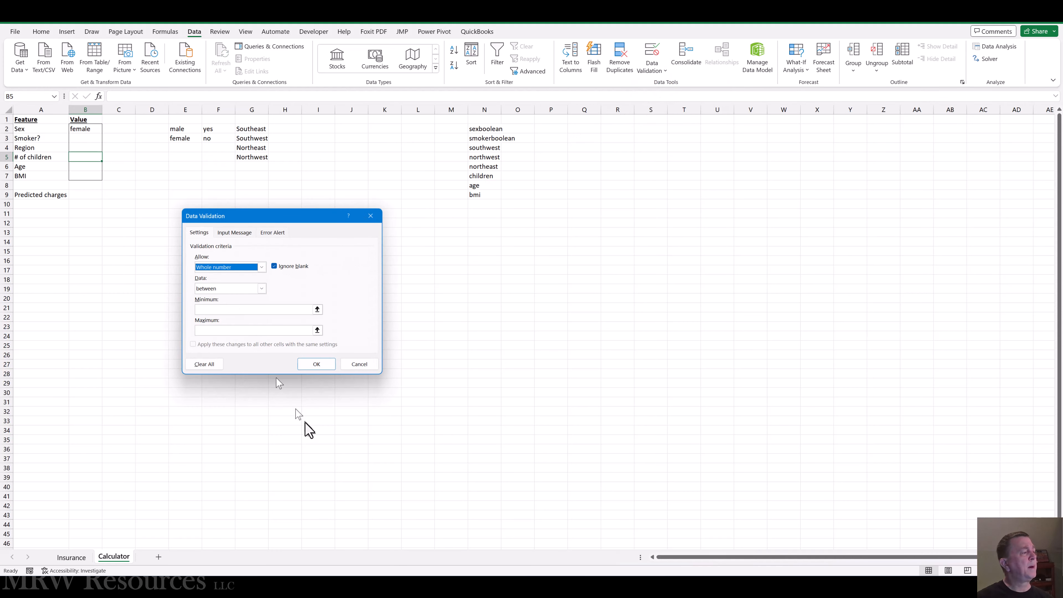
pyautogui.click(222, 312)
pyautogui.write('0')
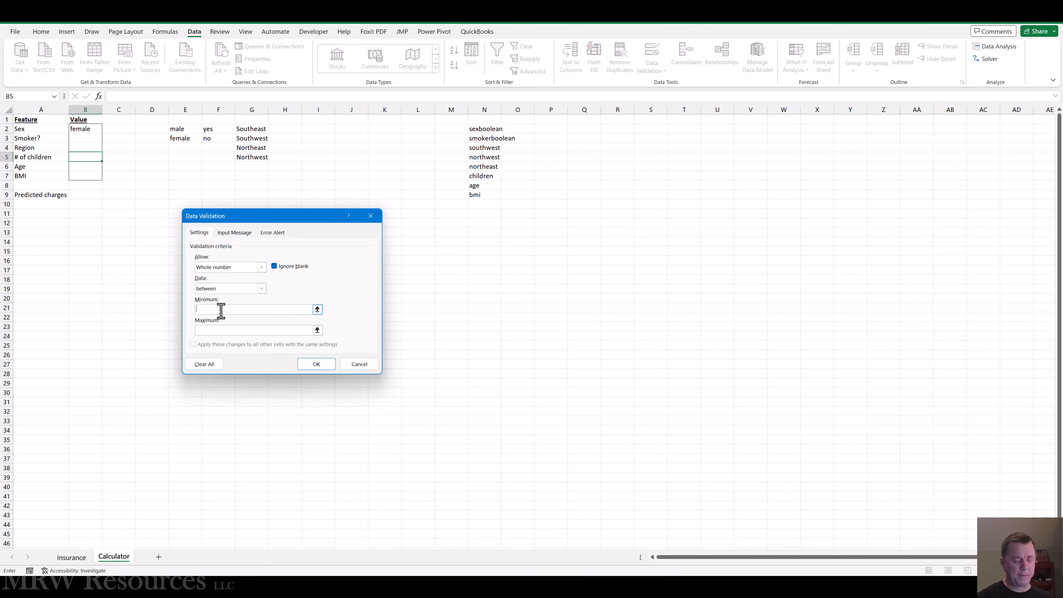
pyautogui.write('100')
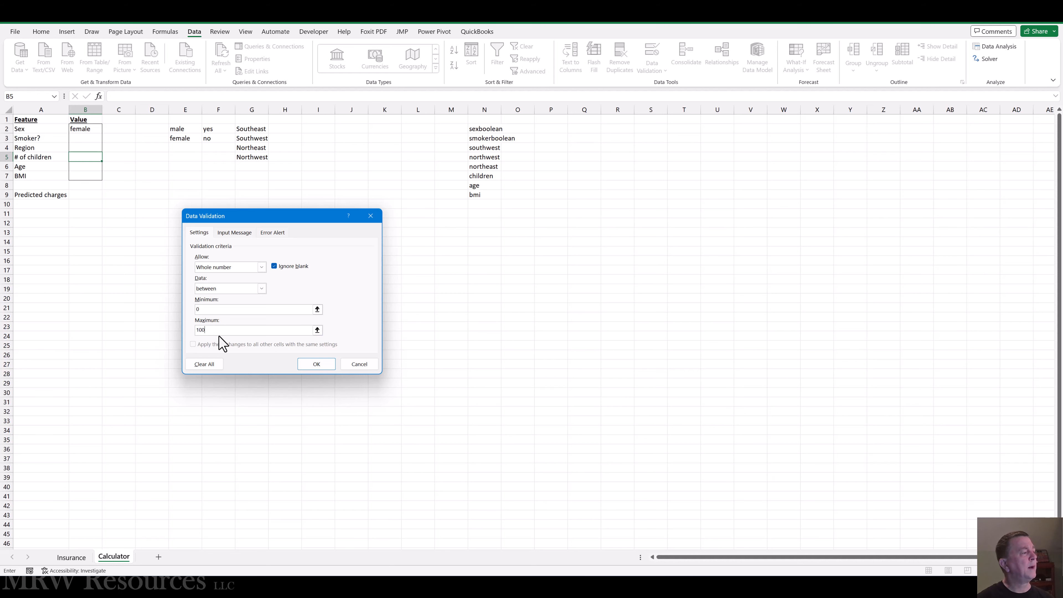
pyautogui.click(317, 364)
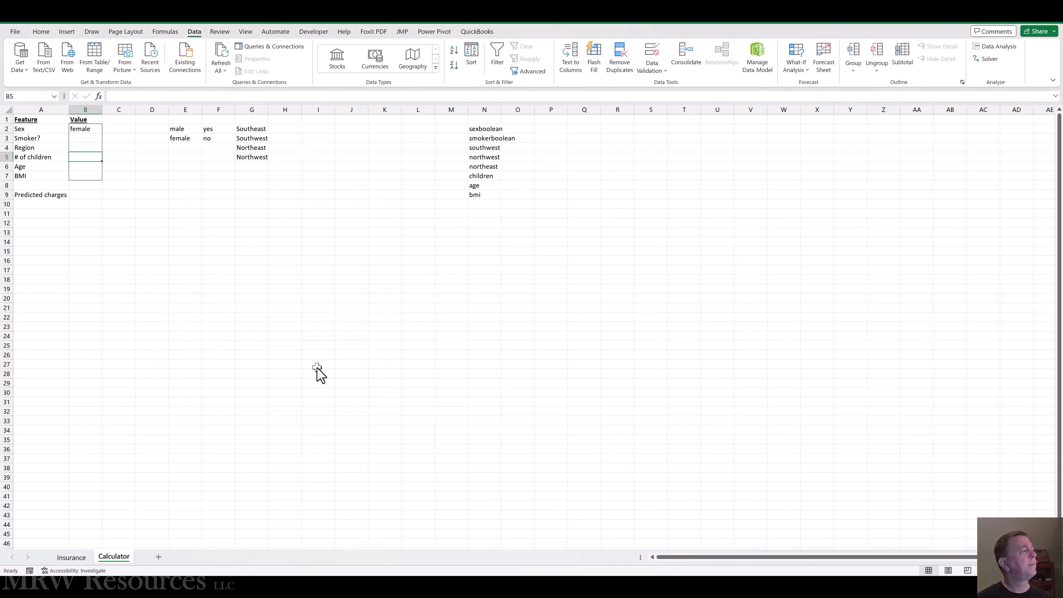
# Step: Restrict the Age value cell B6 with data validation to whole numbers between a minimum of 0 and a maximum
pyautogui.click(74, 165)
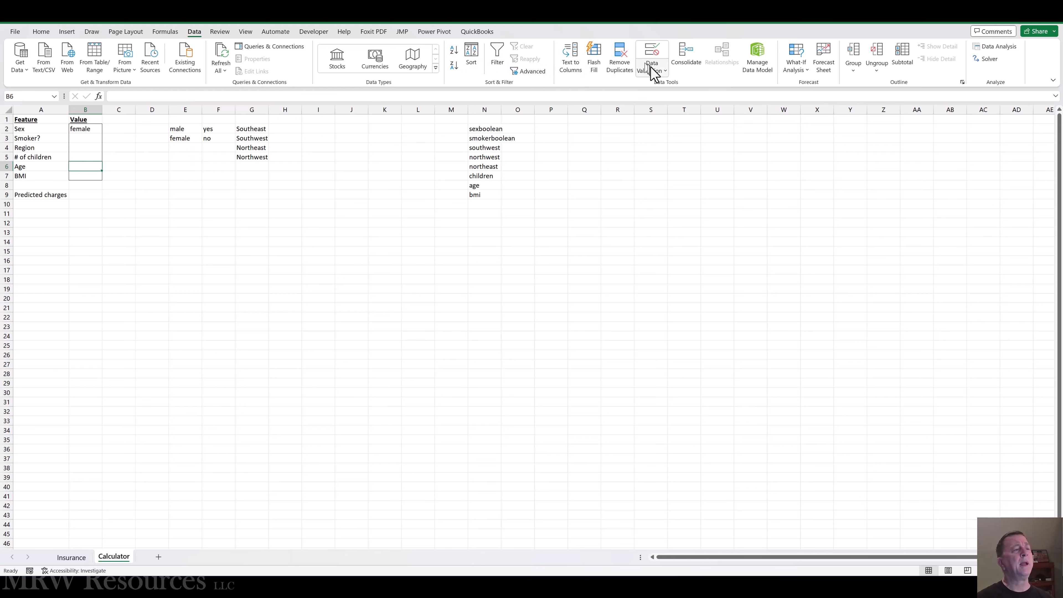
pyautogui.click(664, 72)
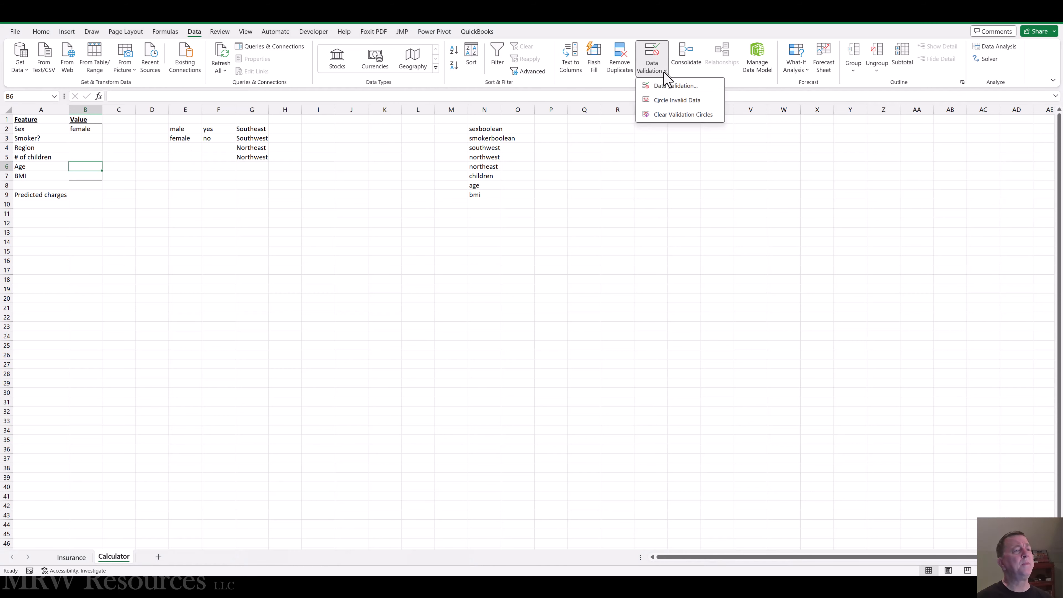
pyautogui.click(669, 85)
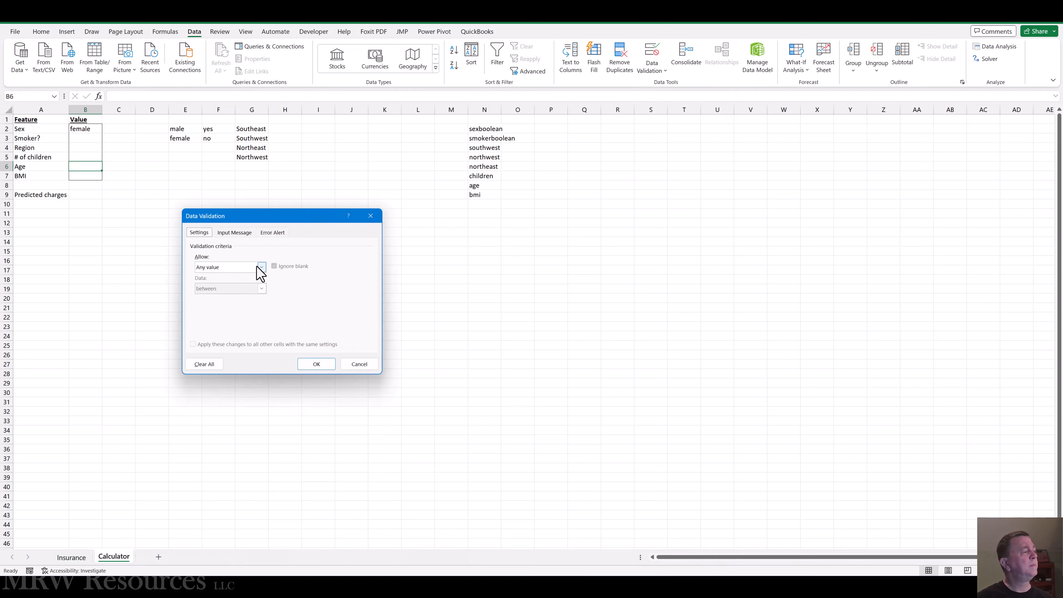
pyautogui.click(261, 267)
pyautogui.click(237, 281)
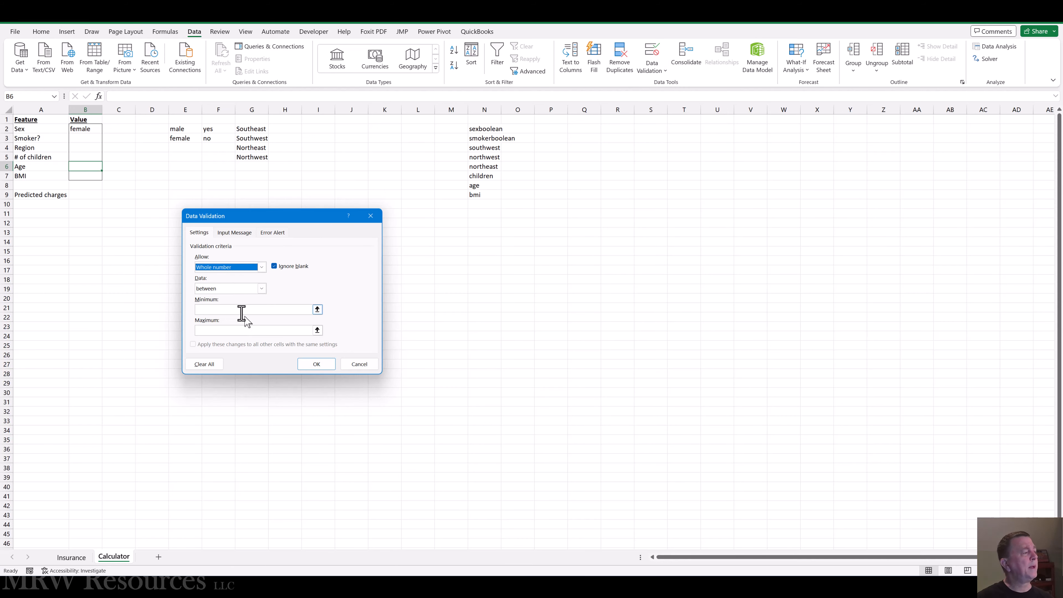
pyautogui.click(235, 309)
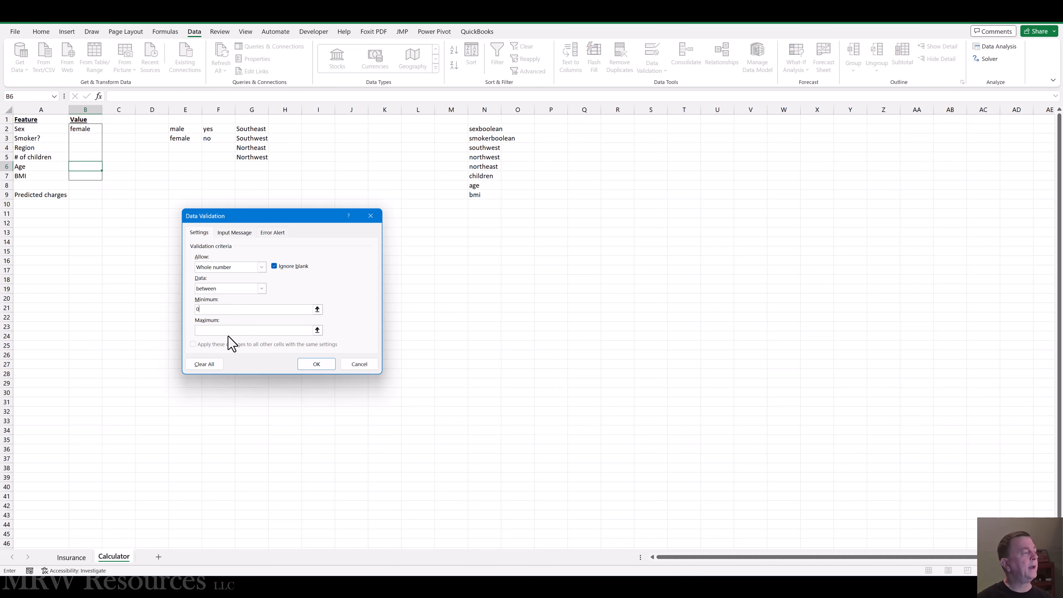
pyautogui.click(212, 330)
pyautogui.click(316, 364)
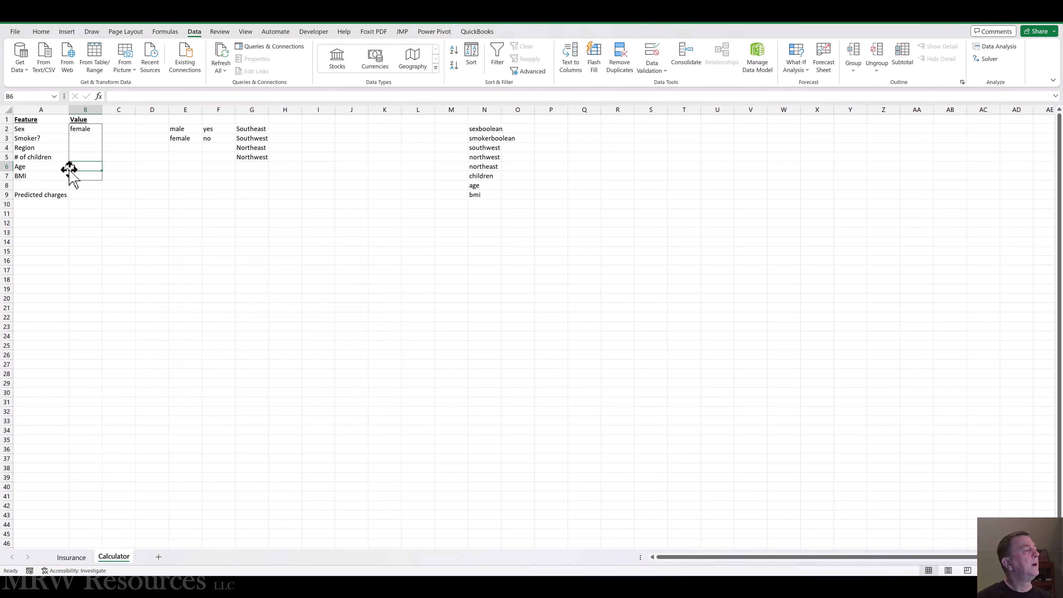
pyautogui.click(84, 194)
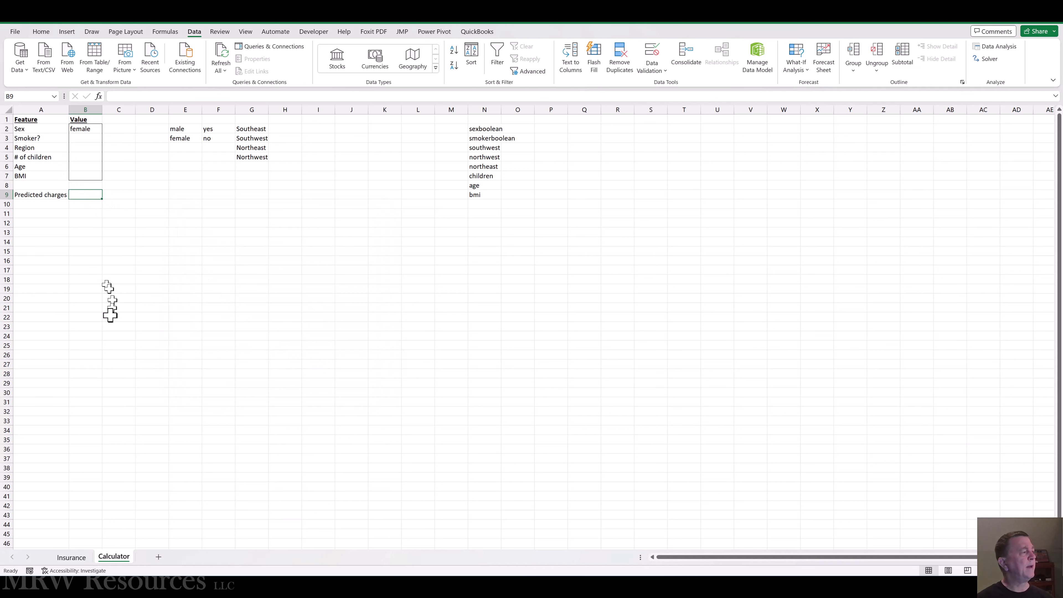
pyautogui.press('Right')
pyautogui.press('Left')
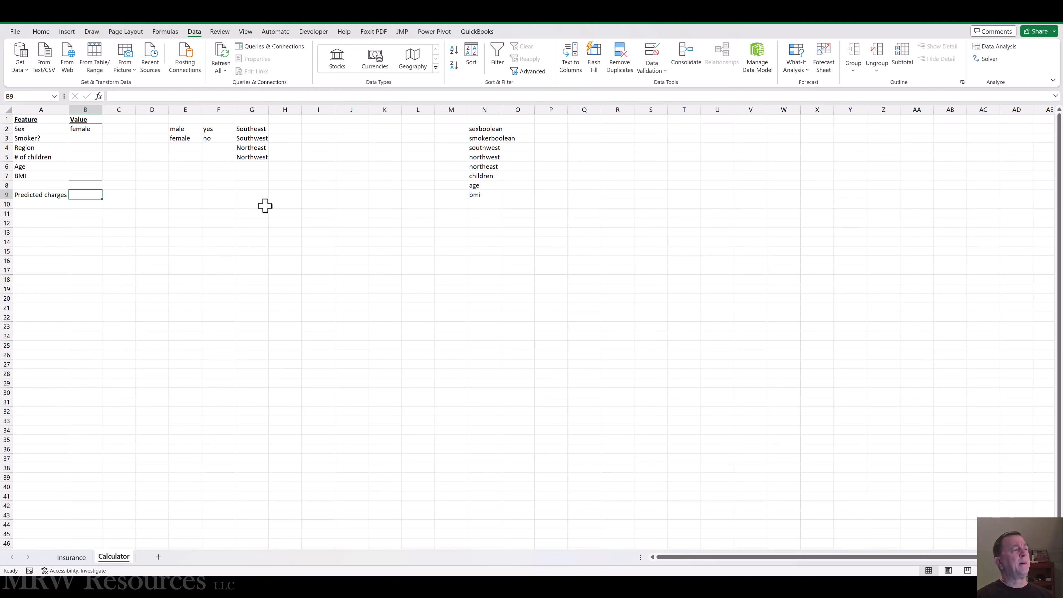
# Step: Right-align the model variable labels in N2:N9, from sexboolean down to bmi
pyautogui.click(495, 130)
pyautogui.hotkey('shift', 'Down')
pyautogui.hotkey('shift', 'Down')
pyautogui.hotkey('shift', 'Down')
pyautogui.hotkey('shift', 'Down')
pyautogui.hotkey('shift', 'Down')
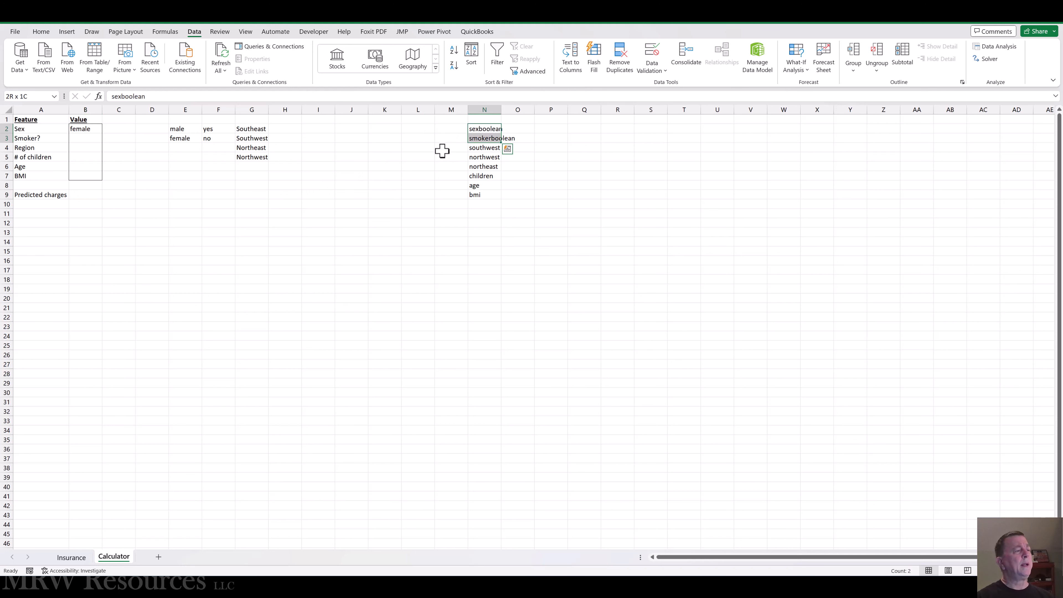
pyautogui.hotkey('shift', 'Down')
pyautogui.hotkey('shift', 'Down')
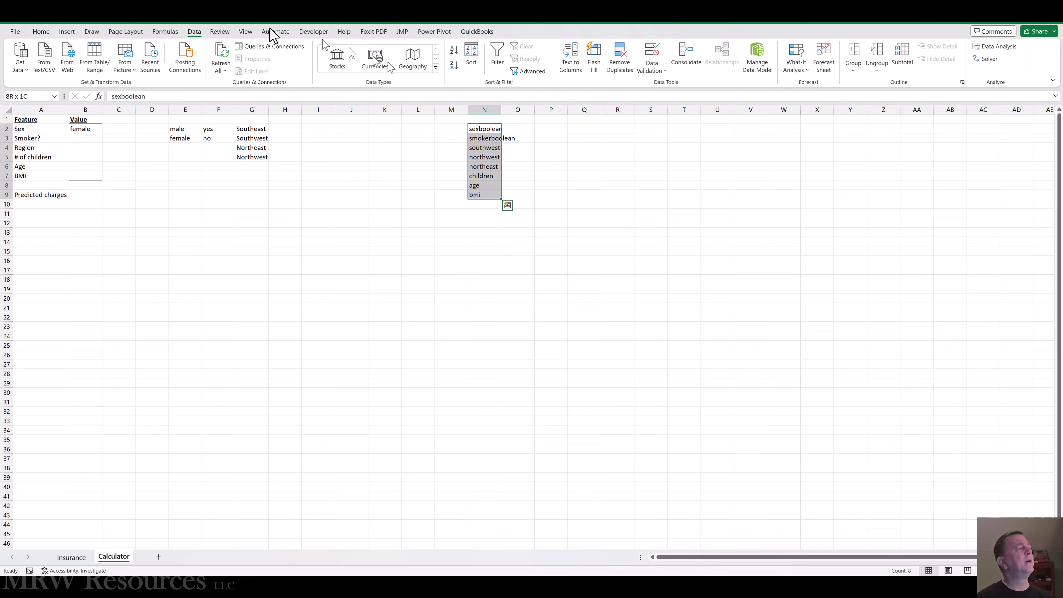
pyautogui.click(41, 32)
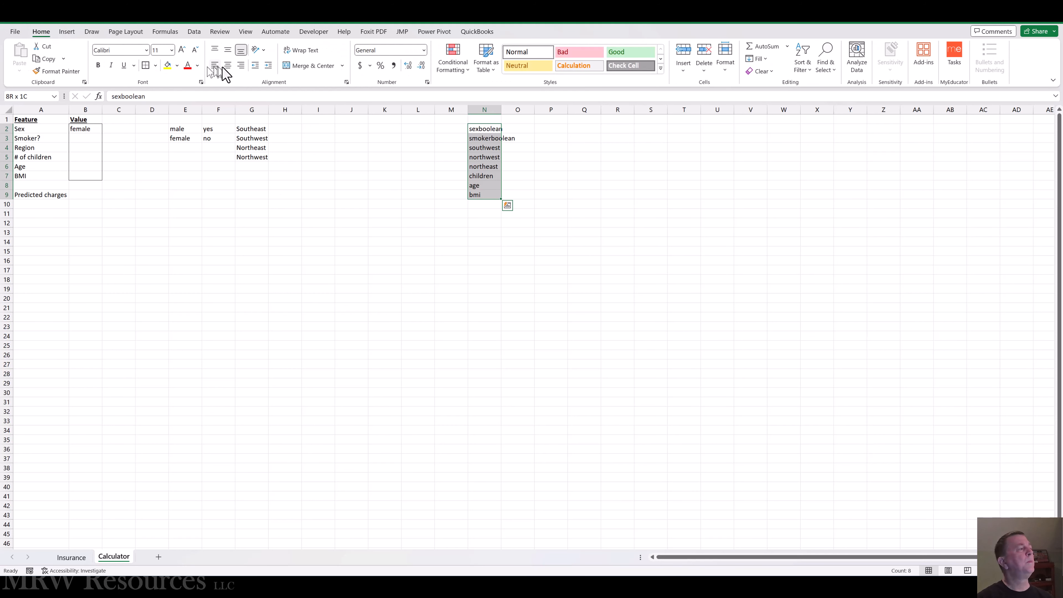
pyautogui.click(240, 65)
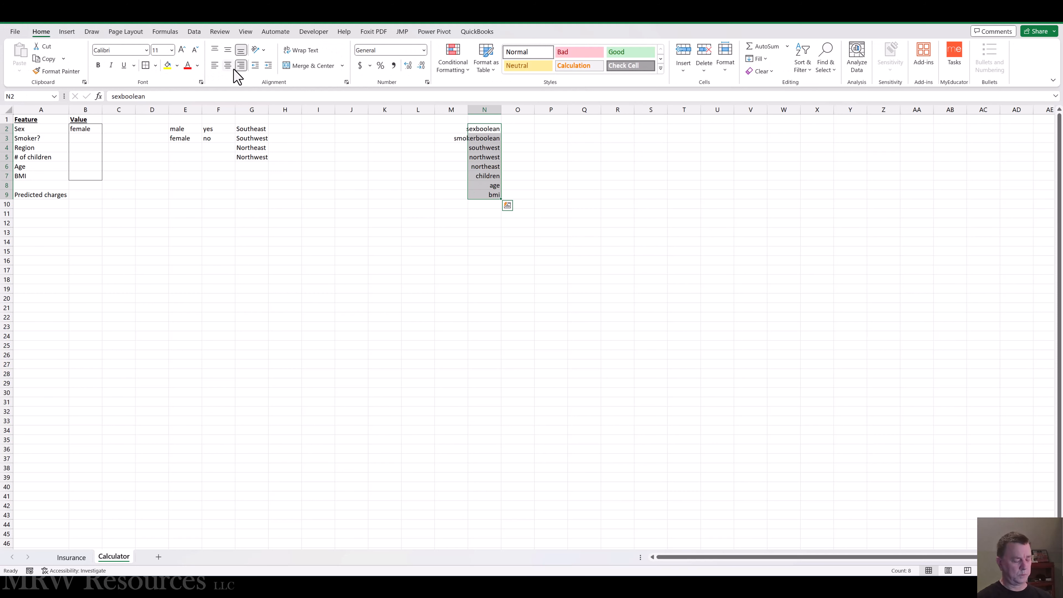
pyautogui.hotkey('ctrl', 'q')
pyautogui.press('Right')
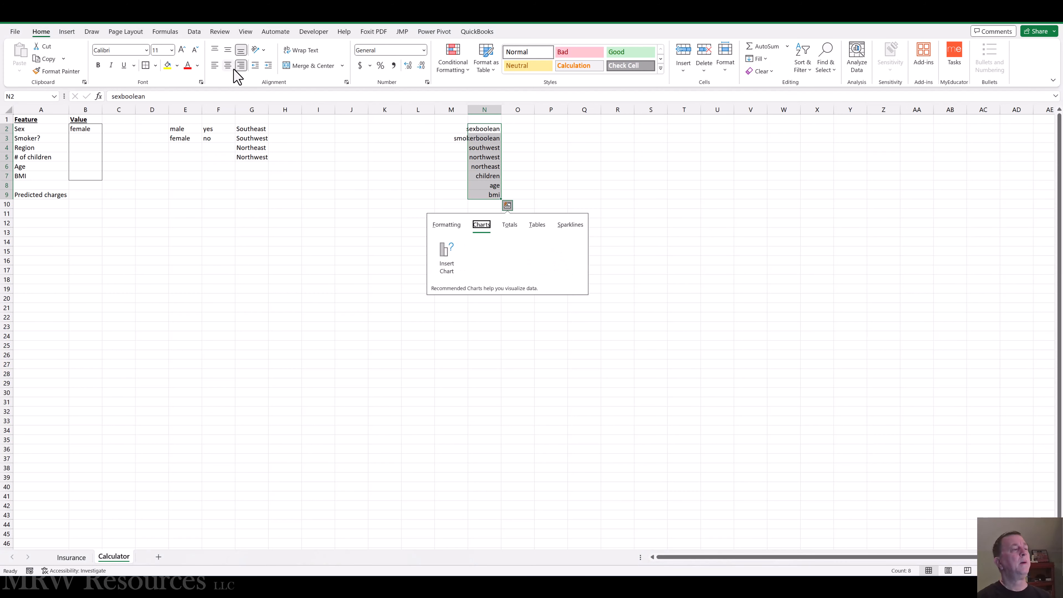
pyautogui.press('Escape')
# Step: Enter the label Intercept in N1, above sexboolean
pyautogui.press('Up')
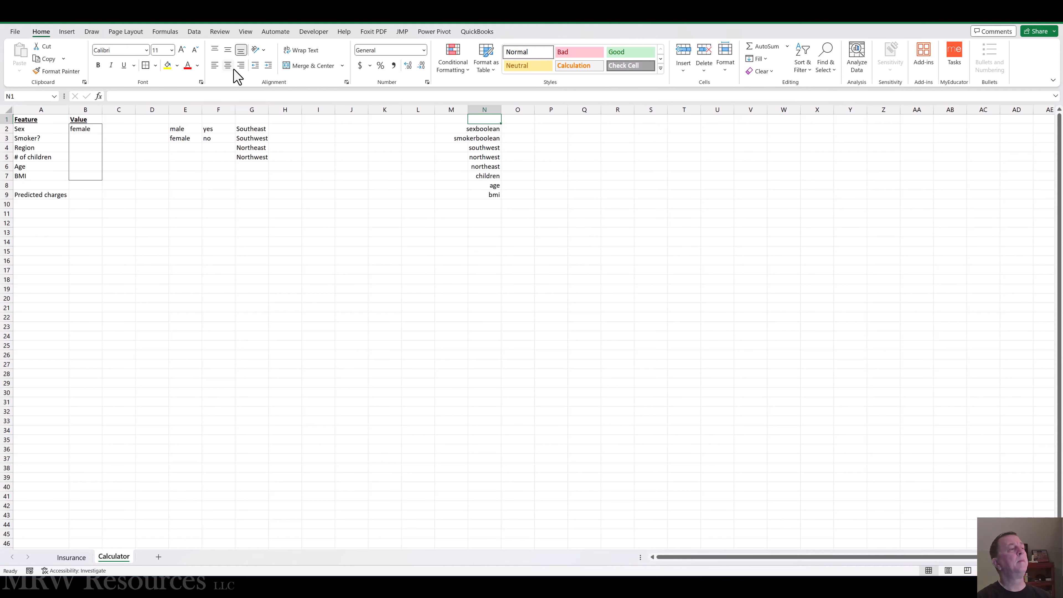
pyautogui.press('Down')
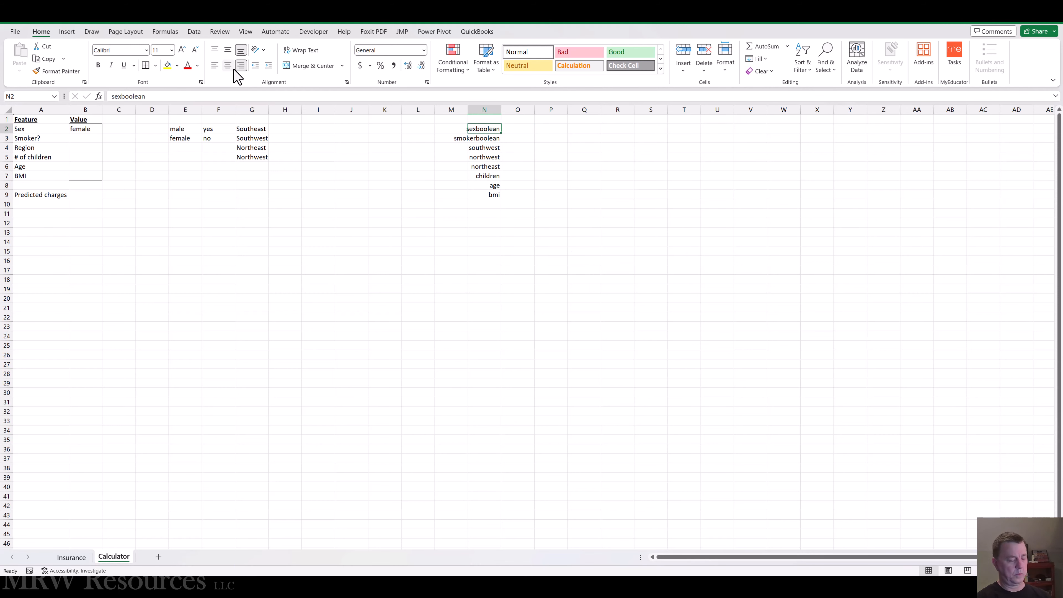
pyautogui.hotkey('ctrl', 'c')
pyautogui.press('Up')
pyautogui.press('Return')
pyautogui.write('I')
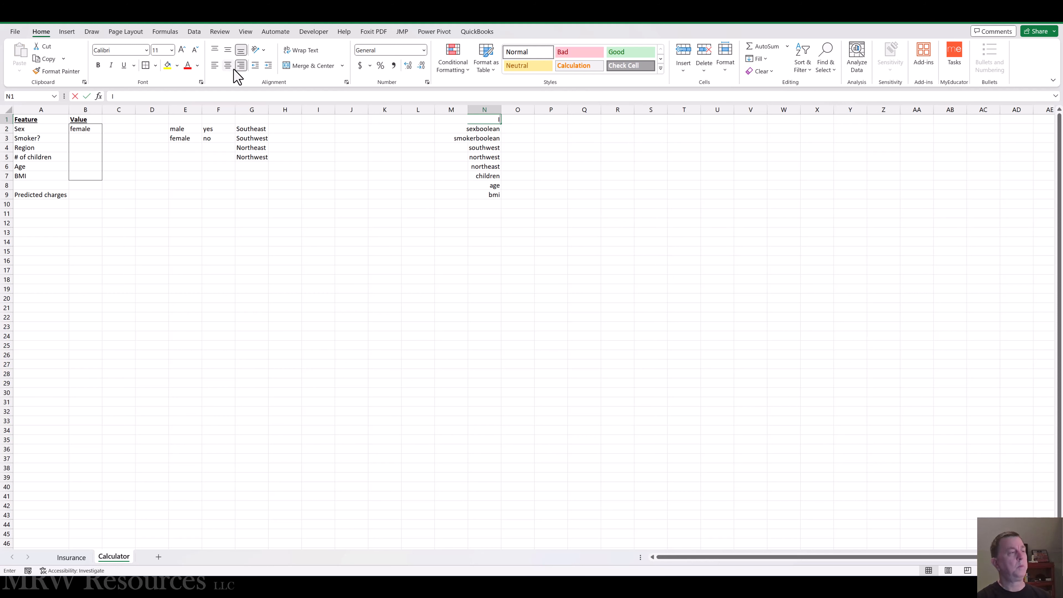
pyautogui.write('ntercept')
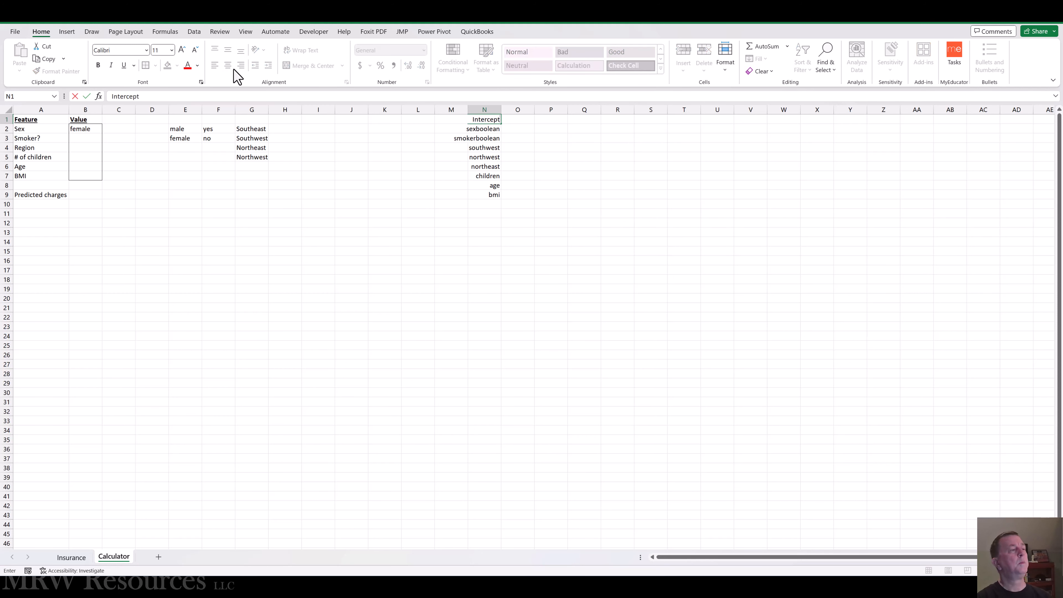
# Step: Link O1 to the Model 2b intercept coefficient on the Insurance sheet with the formula =Insurance!W80
pyautogui.press('Tab')
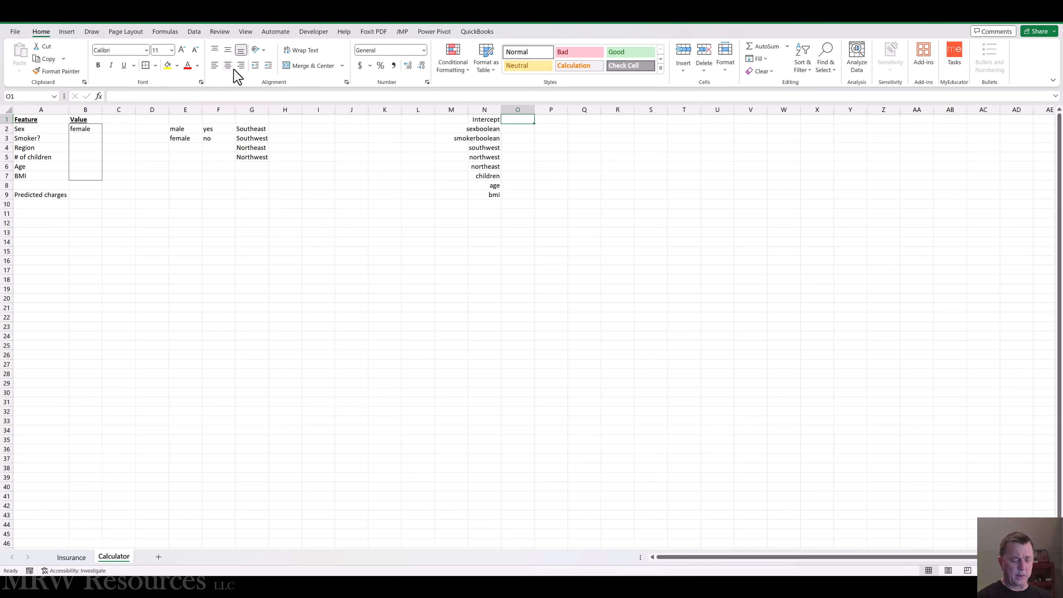
pyautogui.write('=')
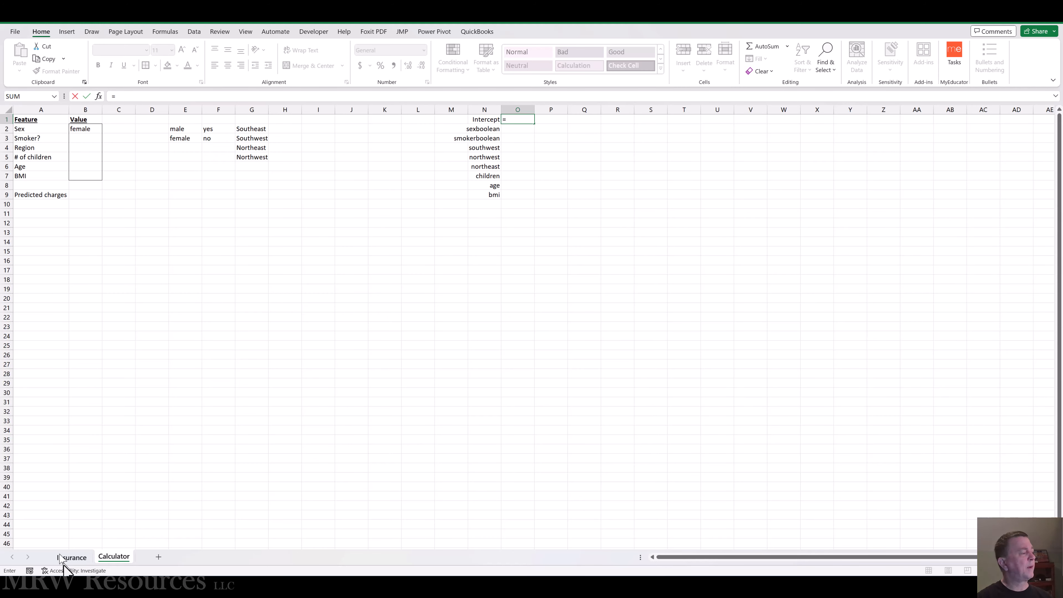
pyautogui.click(71, 557)
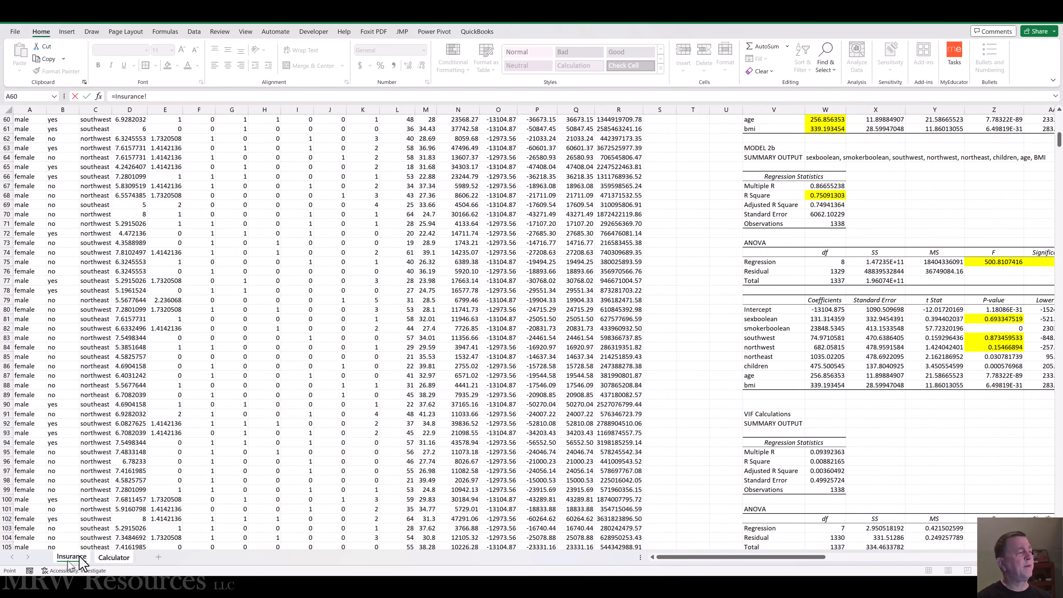
pyautogui.click(824, 310)
pyautogui.press('Return')
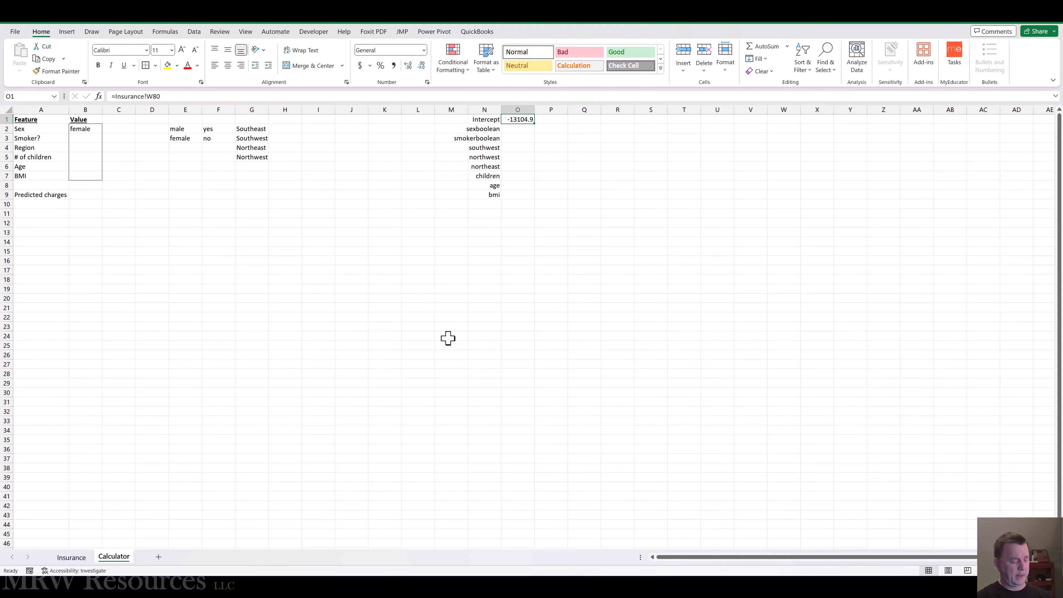
# Step: Copy the coefficient link in O1 down to O2:O9 for the remaining model variables
pyautogui.hotkey('ctrl', 'c')
pyautogui.press('Down')
pyautogui.hotkey('shift', 'Down')
pyautogui.hotkey('shift', 'Down')
pyautogui.hotkey('shift', 'Down')
pyautogui.hotkey('shift', 'Down')
pyautogui.hotkey('shift', 'Down')
pyautogui.hotkey('shift', 'Down')
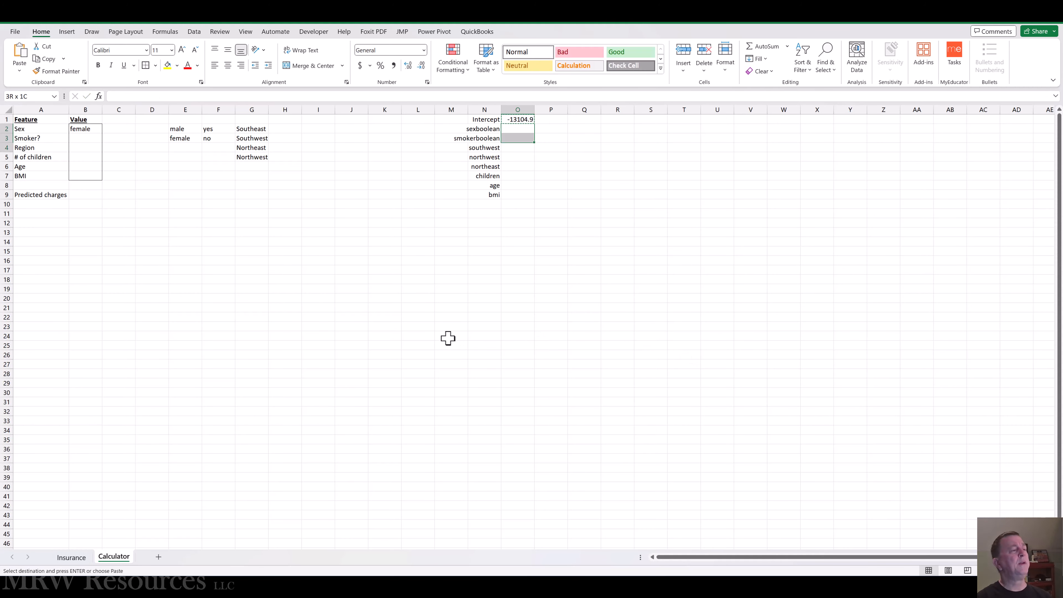
pyautogui.hotkey('shift', 'Down')
pyautogui.press('Return')
pyautogui.press('Up')
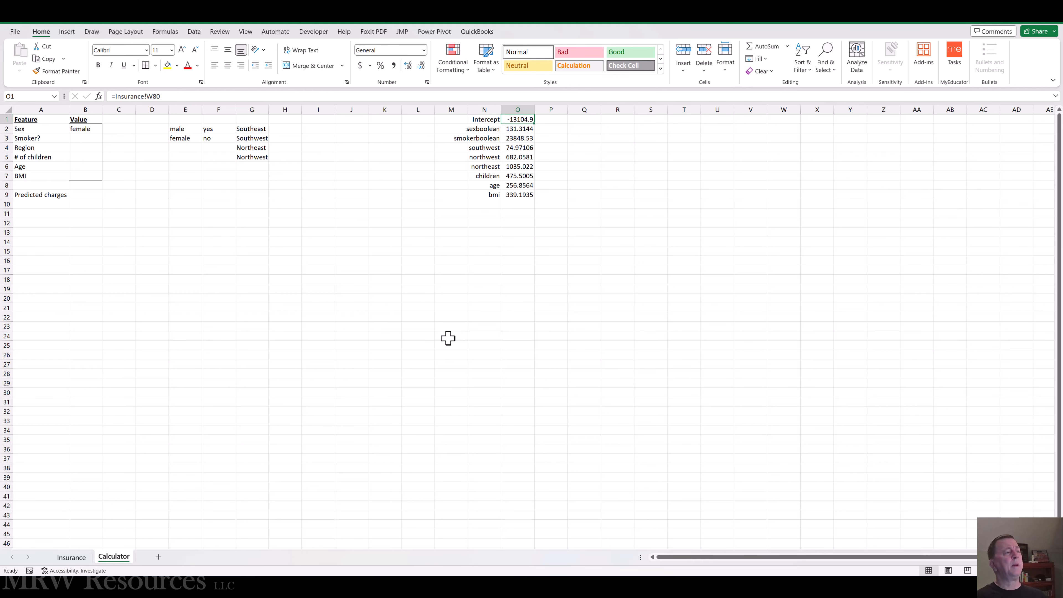
pyautogui.press('Right')
pyautogui.press('Down')
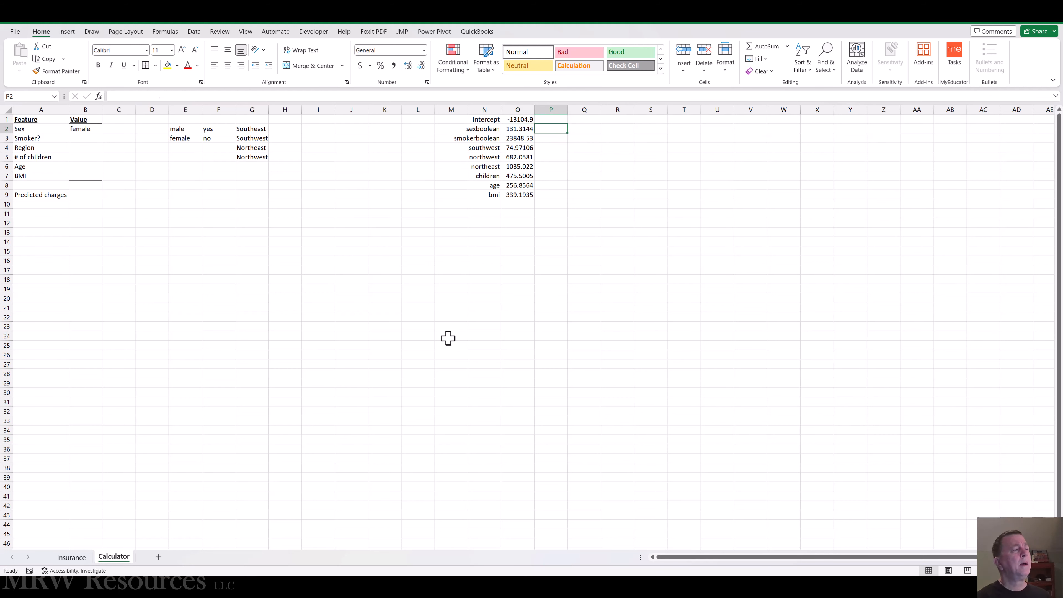
pyautogui.press('Left')
pyautogui.press('Left')
pyautogui.press('Left')
pyautogui.press('Left')
pyautogui.press('Left')
pyautogui.press('Left')
pyautogui.press('Left')
pyautogui.press('Left')
pyautogui.press('Left')
pyautogui.press('Left')
pyautogui.press('Left')
pyautogui.press('Left')
pyautogui.press('Left')
pyautogui.press('Left')
pyautogui.press('Left')
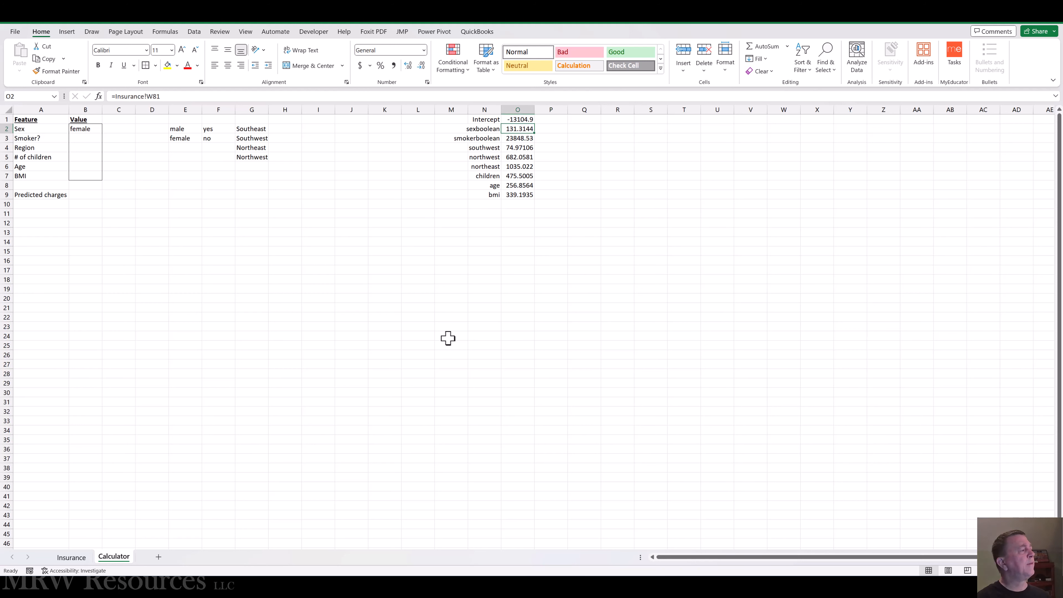
pyautogui.press('Right')
# Step: Enter the formula =IF(B2="female",1,0) in P2 to convert the Sex value into the sexboolean input
pyautogui.press('Right')
pyautogui.press('Right')
pyautogui.press('Right')
pyautogui.press('Right')
pyautogui.press('Right')
pyautogui.press('Right')
pyautogui.press('Right')
pyautogui.press('Right')
pyautogui.press('Right')
pyautogui.press('Right')
pyautogui.press('Right')
pyautogui.press('Right')
pyautogui.press('Right')
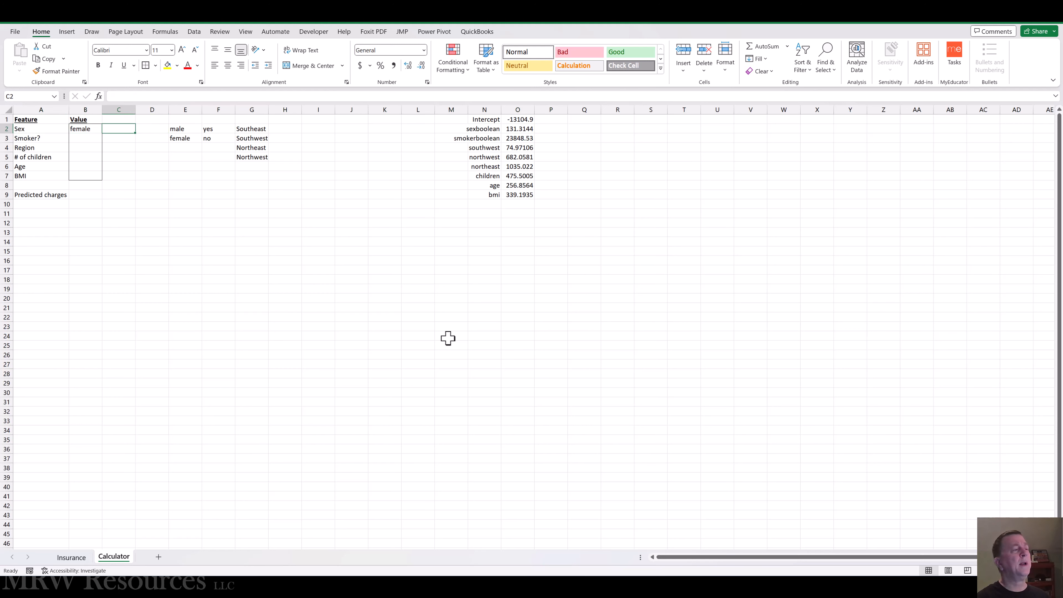
pyautogui.press('Right')
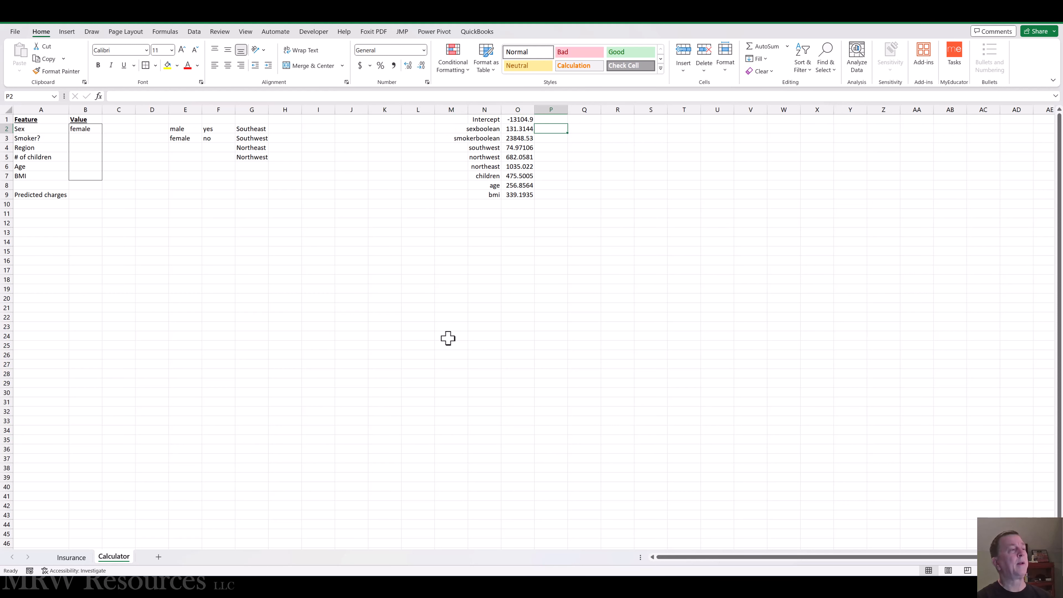
pyautogui.write('=if(')
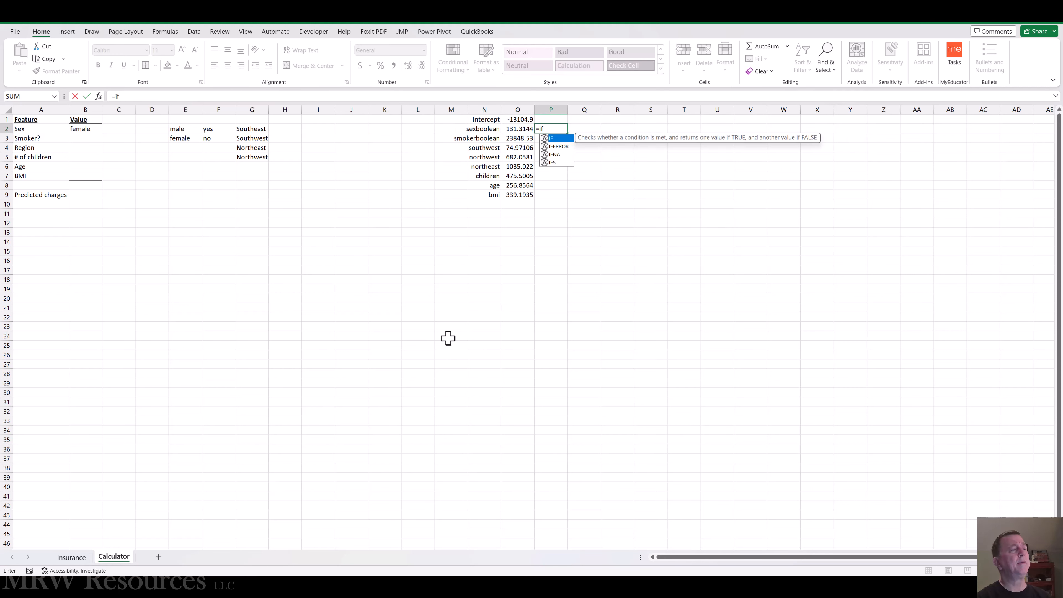
pyautogui.press('Left')
pyautogui.press('Left')
pyautogui.press('Left')
pyautogui.press('Left')
pyautogui.press('Left')
pyautogui.press('Left')
pyautogui.press('Left')
pyautogui.press('Left')
pyautogui.press('Left')
pyautogui.press('Left')
pyautogui.press('Left')
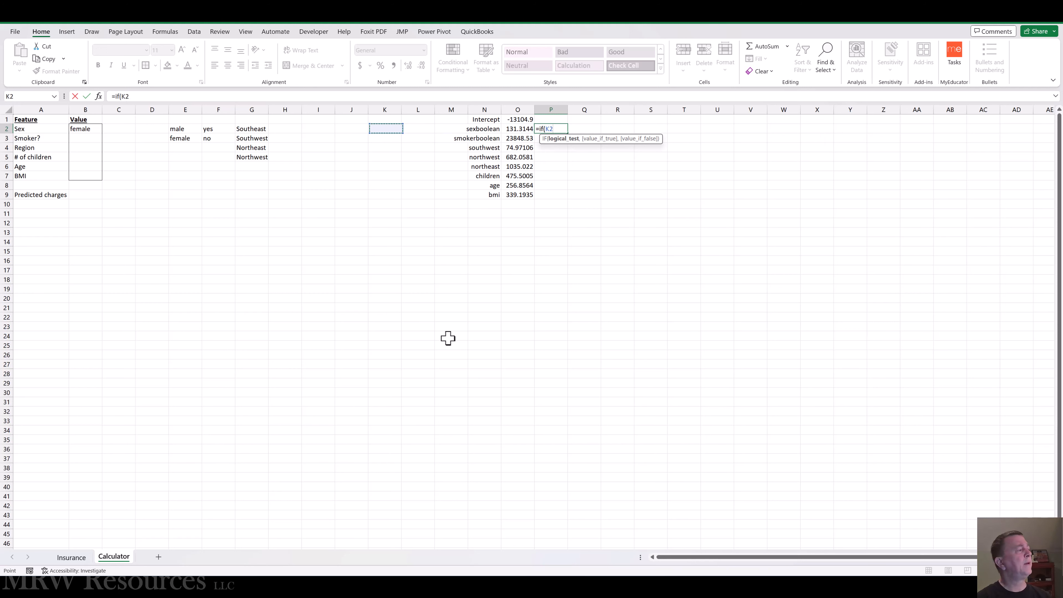
pyautogui.press('Left')
pyautogui.press('Left')
pyautogui.press('Left')
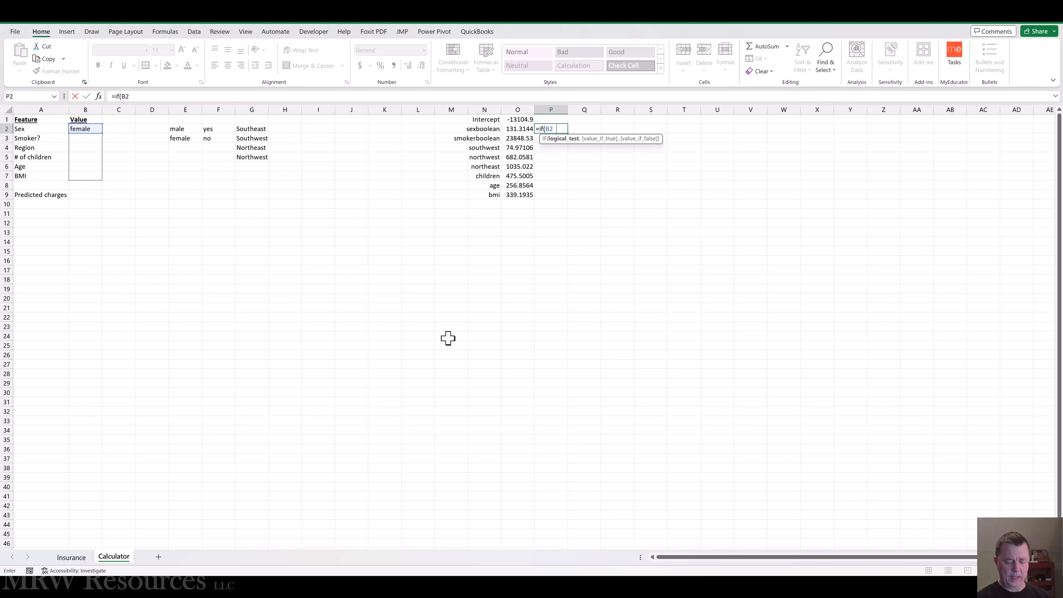
pyautogui.write('"fe')
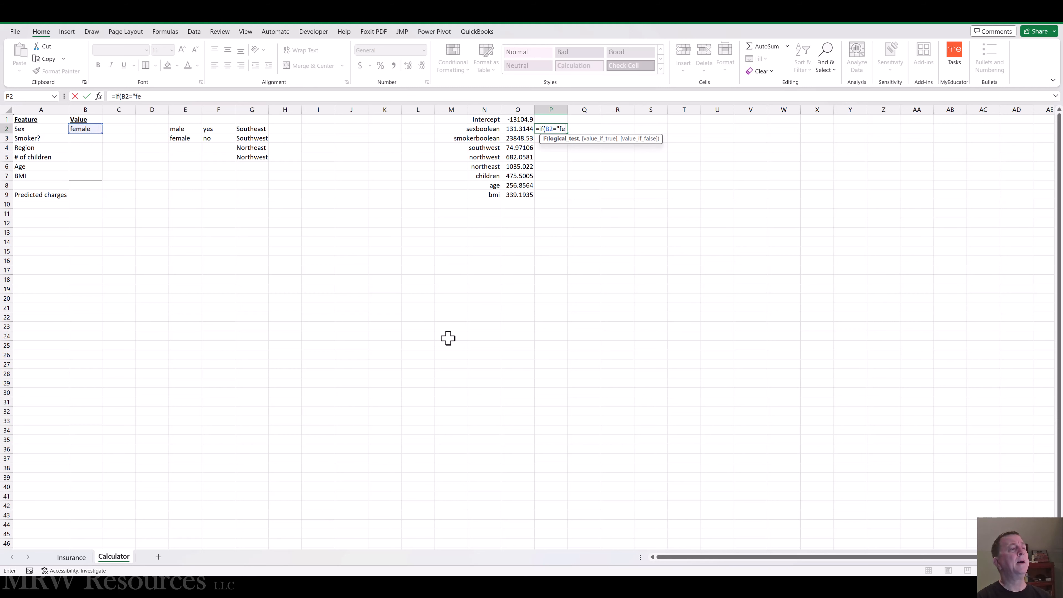
pyautogui.write('male",1')
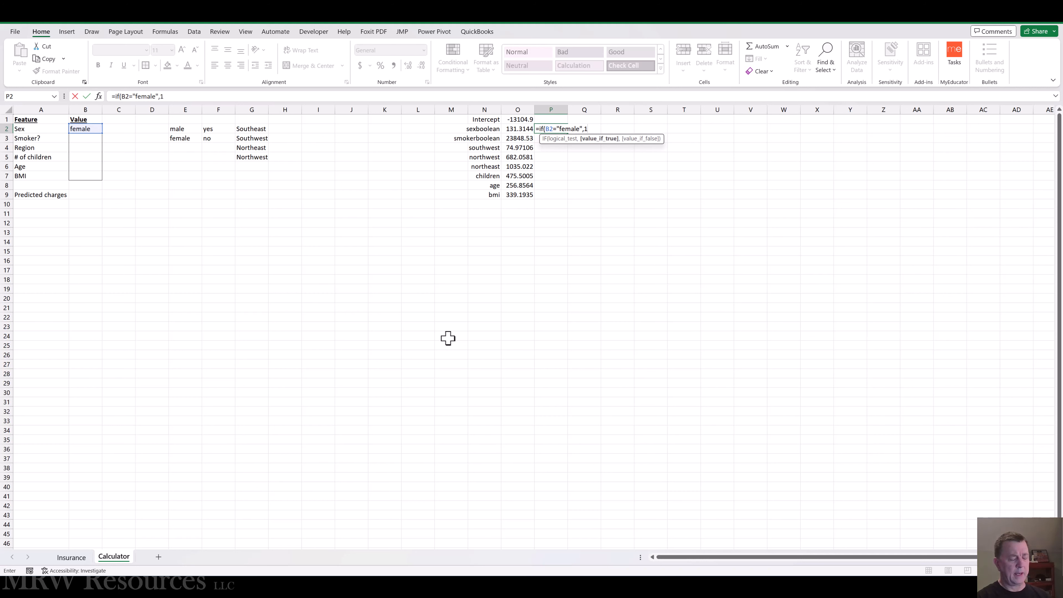
pyautogui.write(',0')
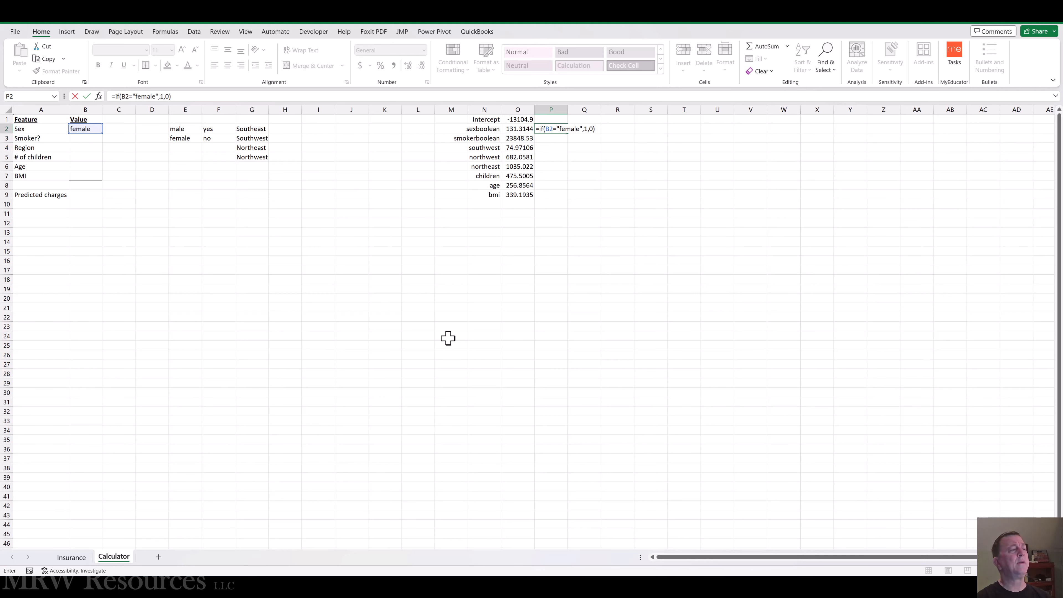
pyautogui.hotkey('ctrl', 'Return')
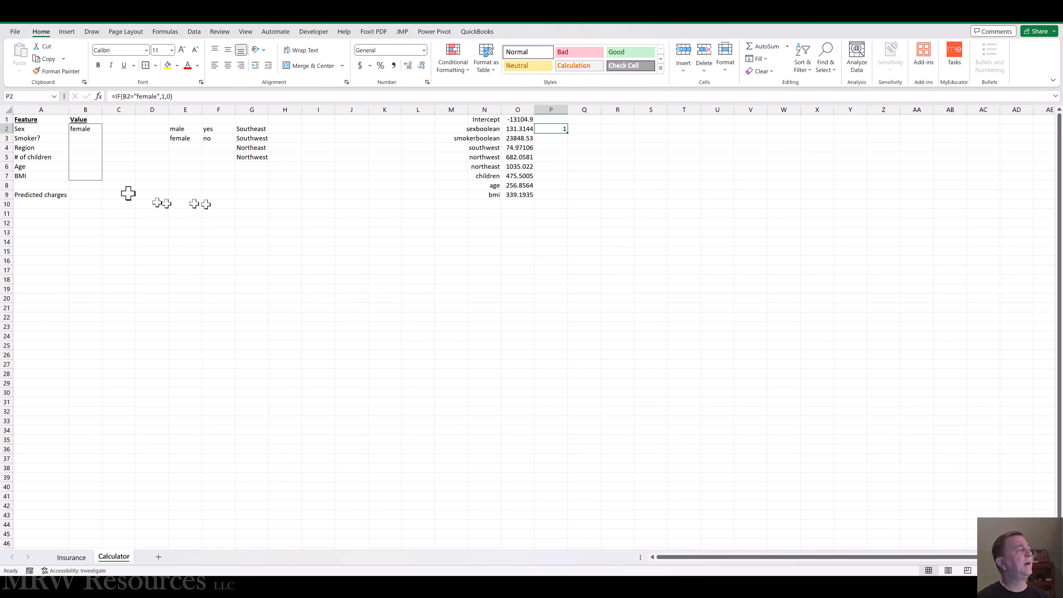
# Step: Set the Sex value in B2 to male to test the sexboolean conversion
pyautogui.click(82, 128)
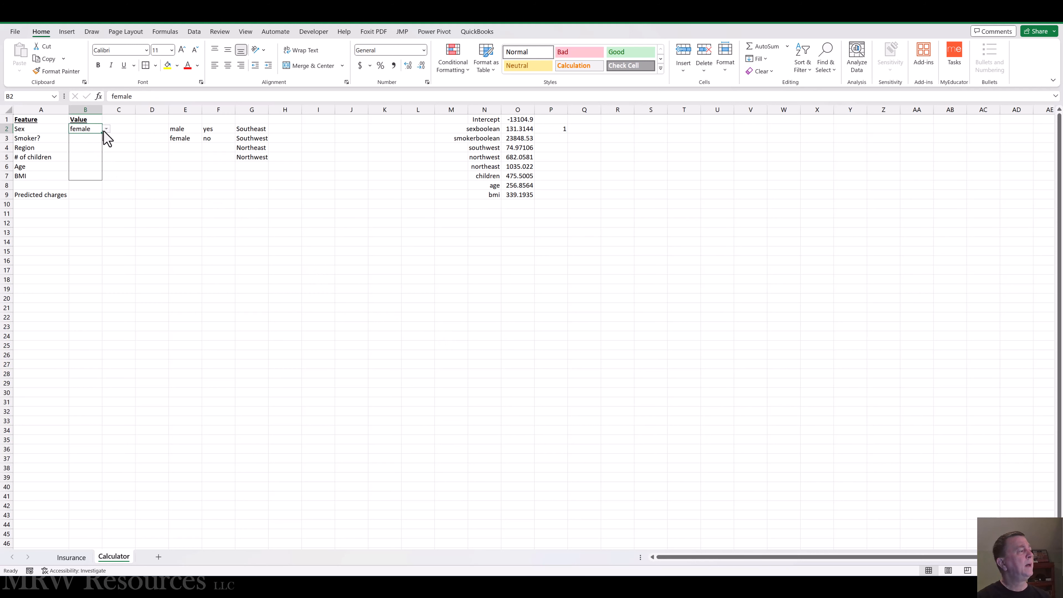
pyautogui.click(106, 129)
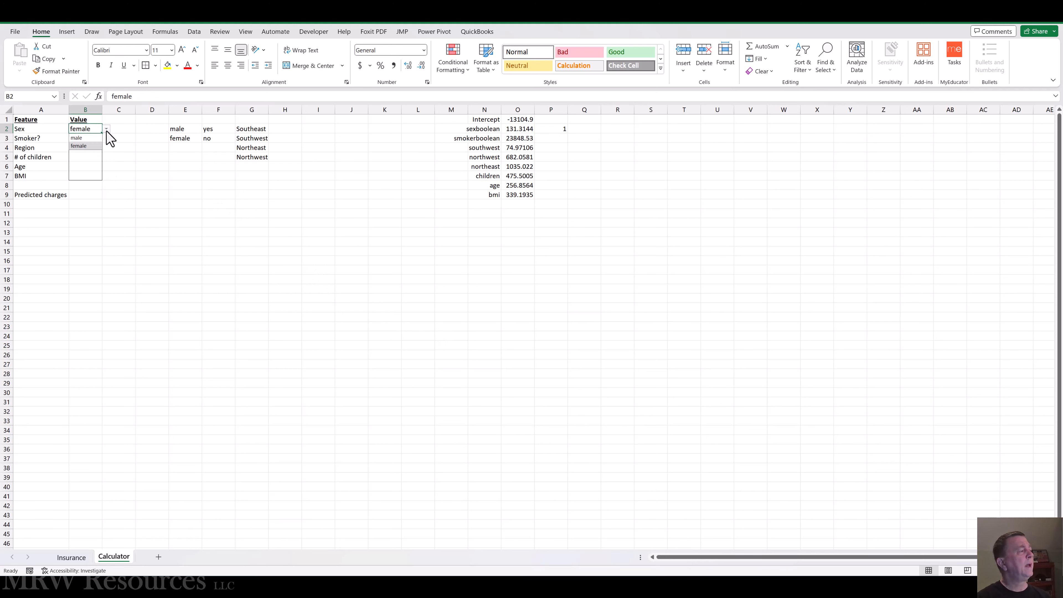
pyautogui.click(79, 138)
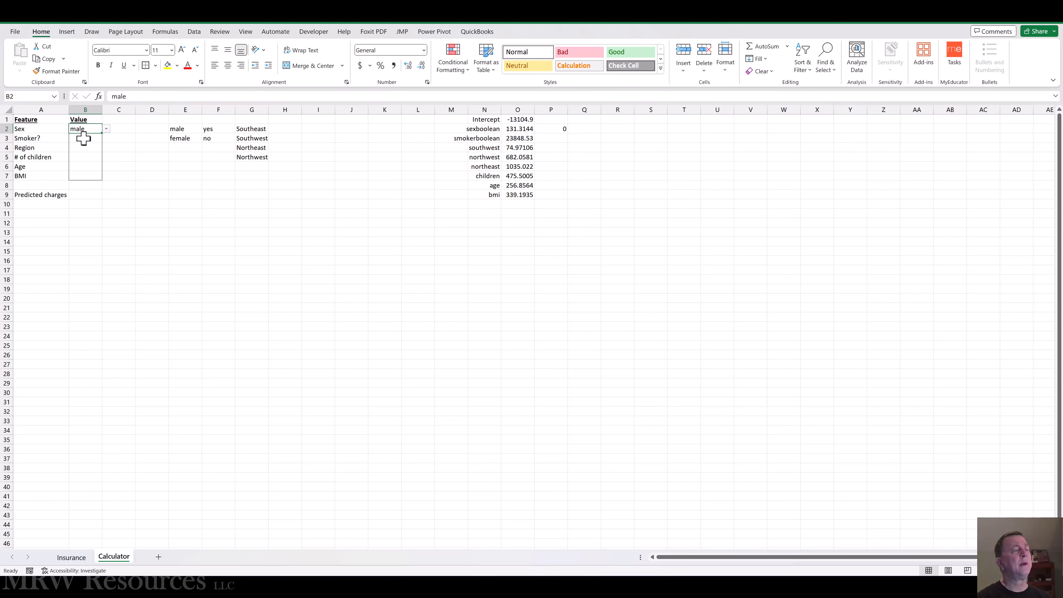
# Step: Enter the formula =IF(B3="yes",1,0) in P3 to convert the Smoker? value into the smokerboolean input
pyautogui.click(551, 138)
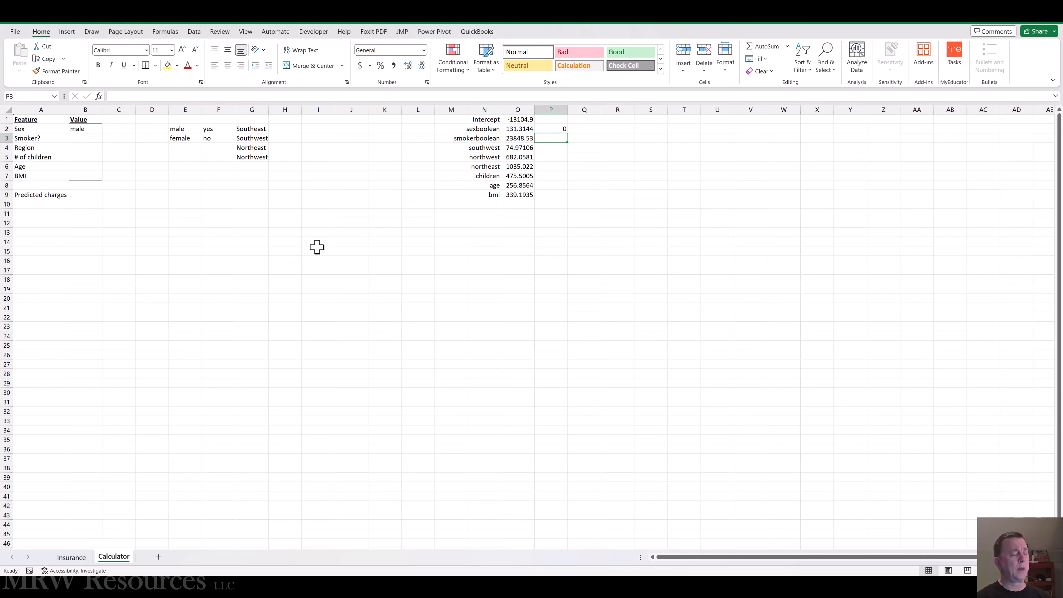
pyautogui.write('=if(')
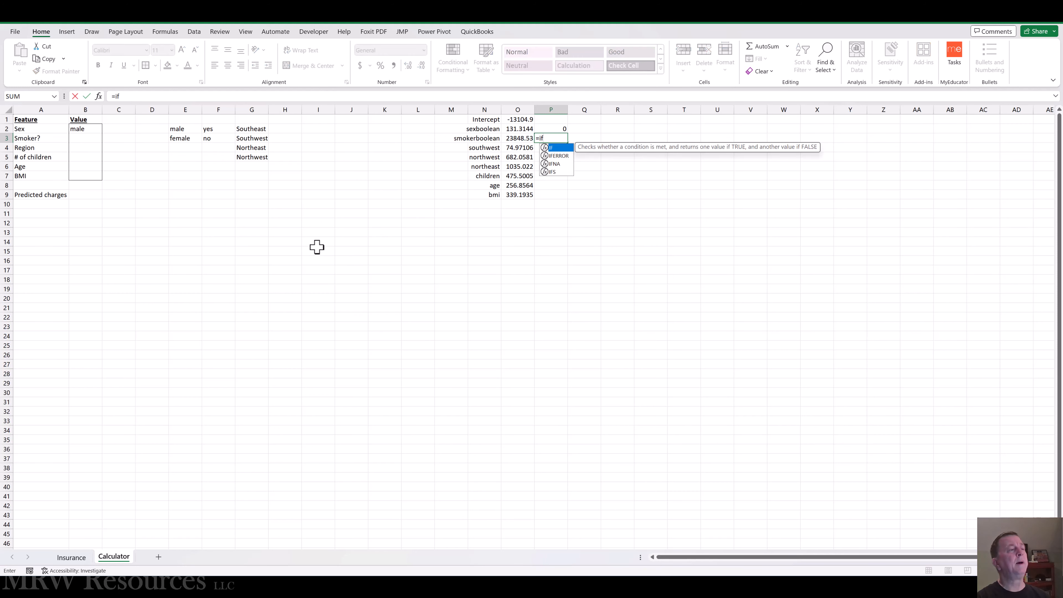
pyautogui.press('Left')
pyautogui.press('Left')
pyautogui.press('Left')
pyautogui.press('Left')
pyautogui.press('Left')
pyautogui.press('Left')
pyautogui.press('Left')
pyautogui.press('Left')
pyautogui.press('Left')
pyautogui.press('Left')
pyautogui.press('Left')
pyautogui.press('Left')
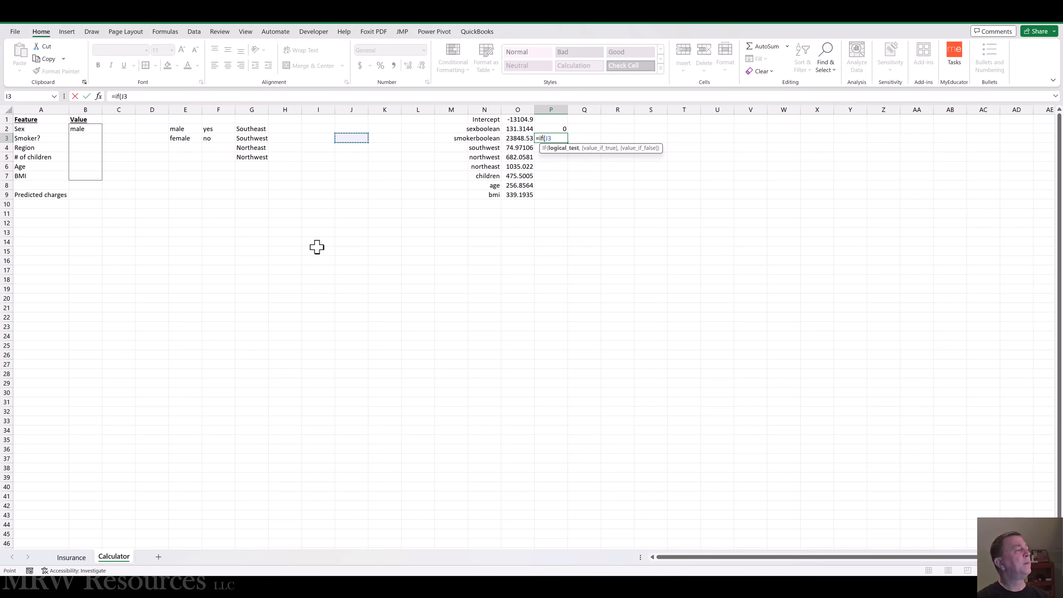
pyautogui.press('Left')
pyautogui.press('Left')
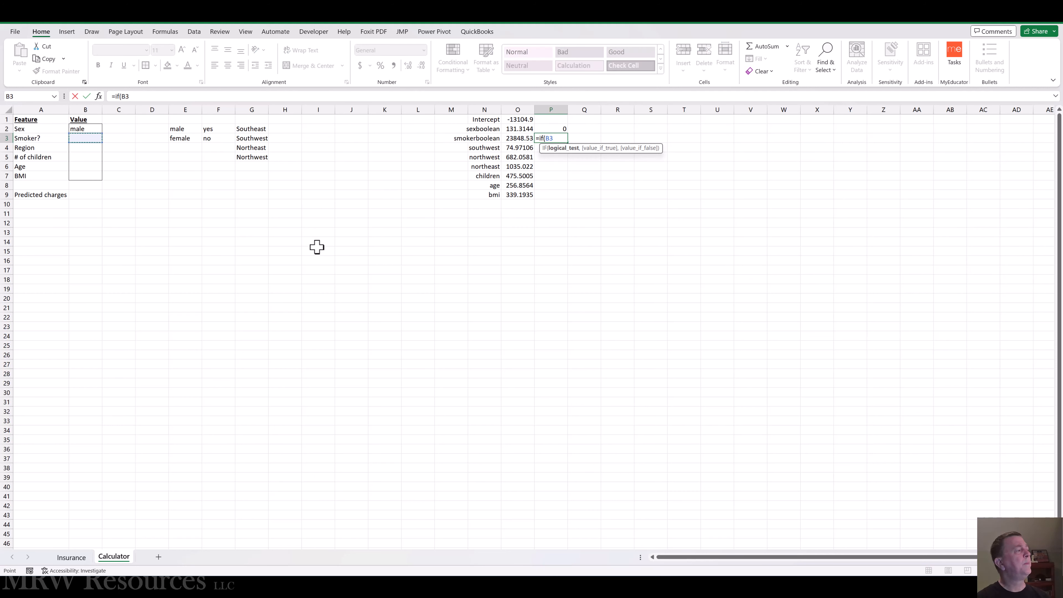
pyautogui.write('=')
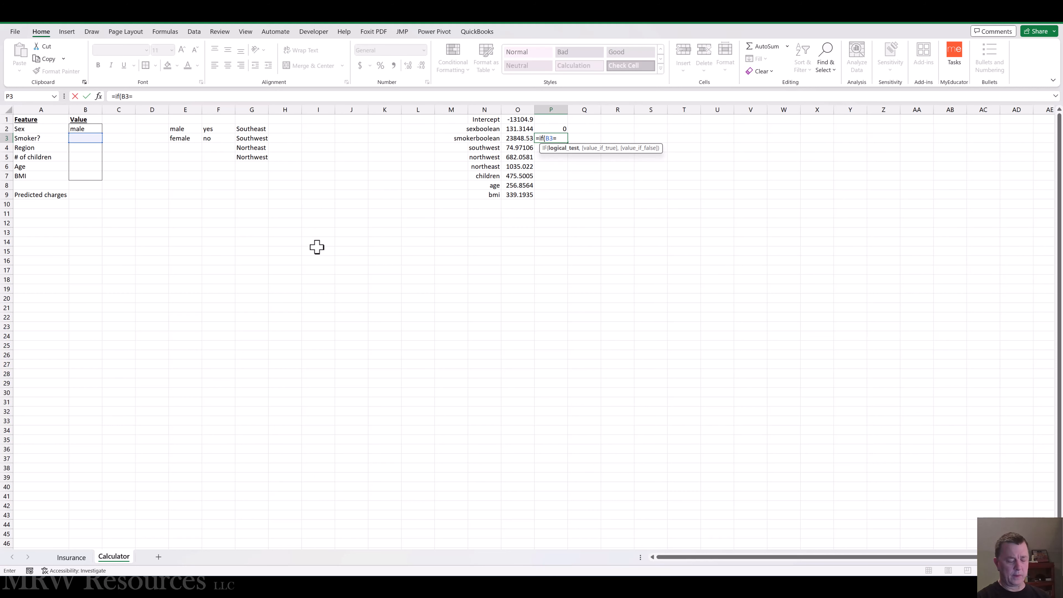
pyautogui.write('"yes"')
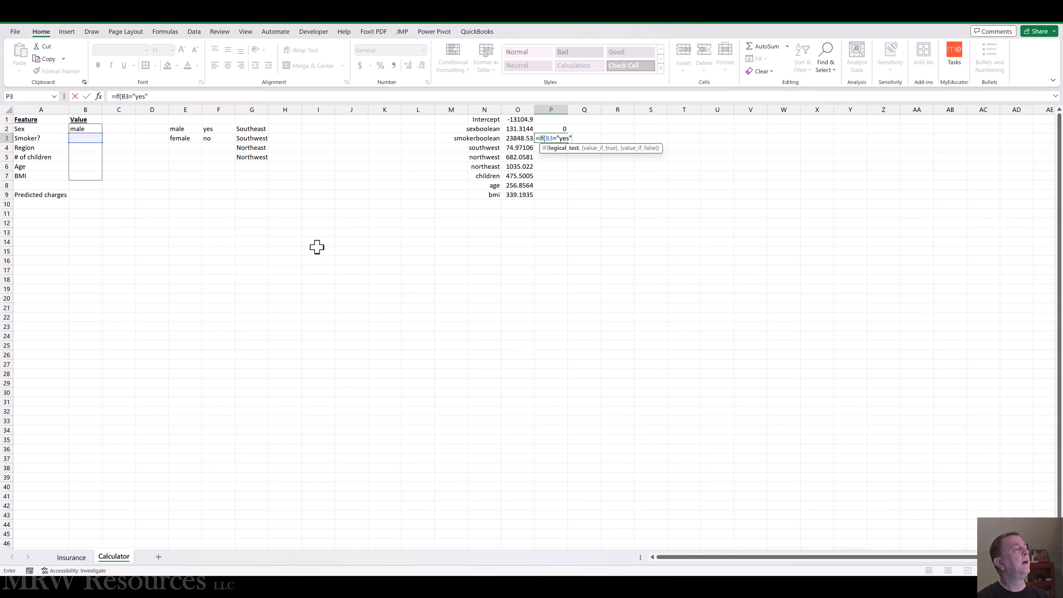
pyautogui.write(',1,')
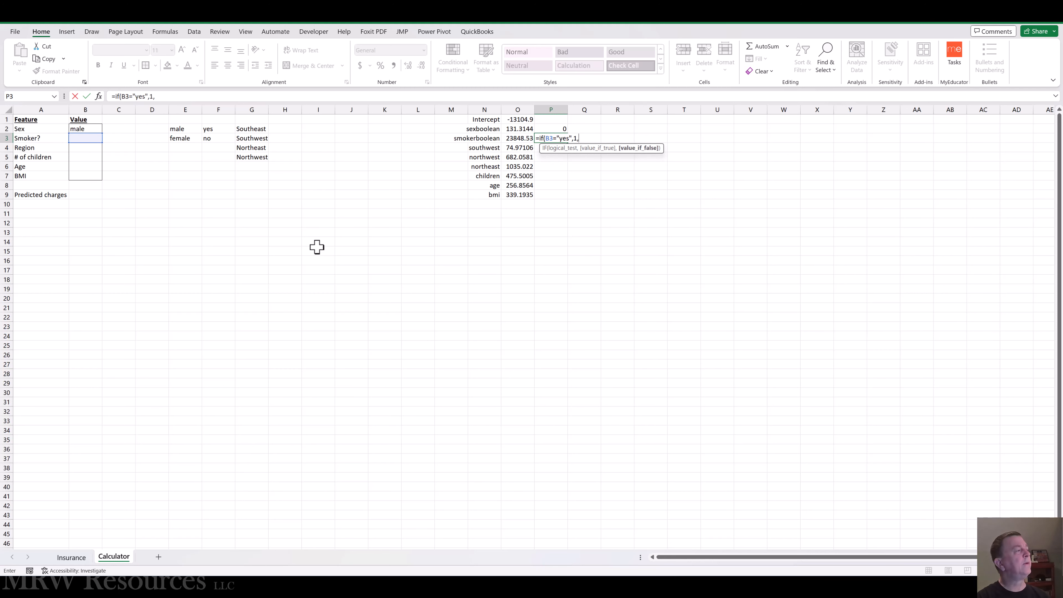
pyautogui.write('0)')
pyautogui.hotkey('ctrl', 'Return')
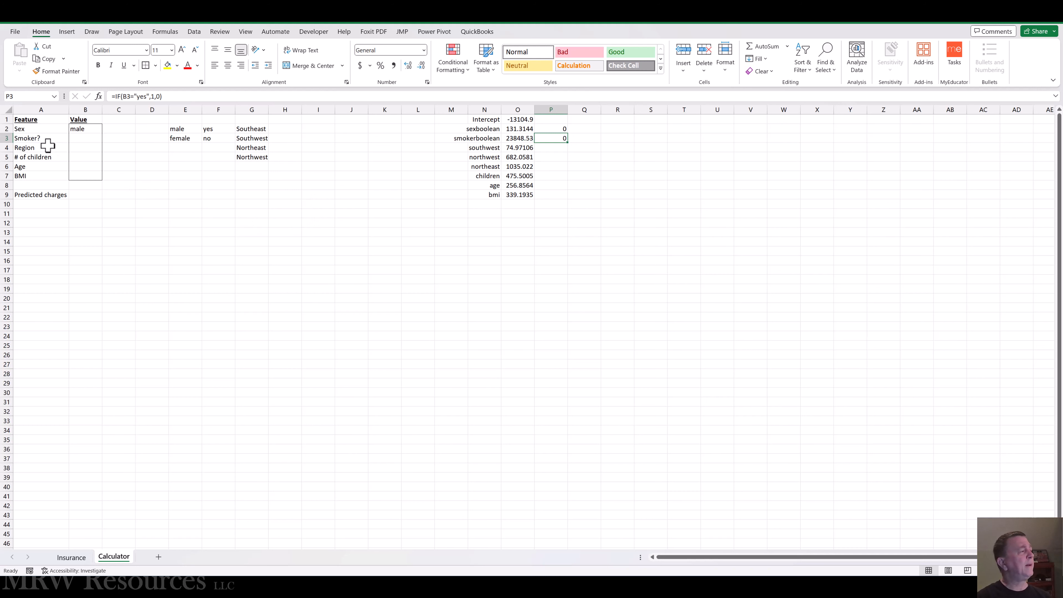
# Step: Enter the formula =IF($B$4=Southwest,1,0) in P4, with an absolute reference to the Region value, for the southwest input
pyautogui.click(90, 148)
pyautogui.click(106, 148)
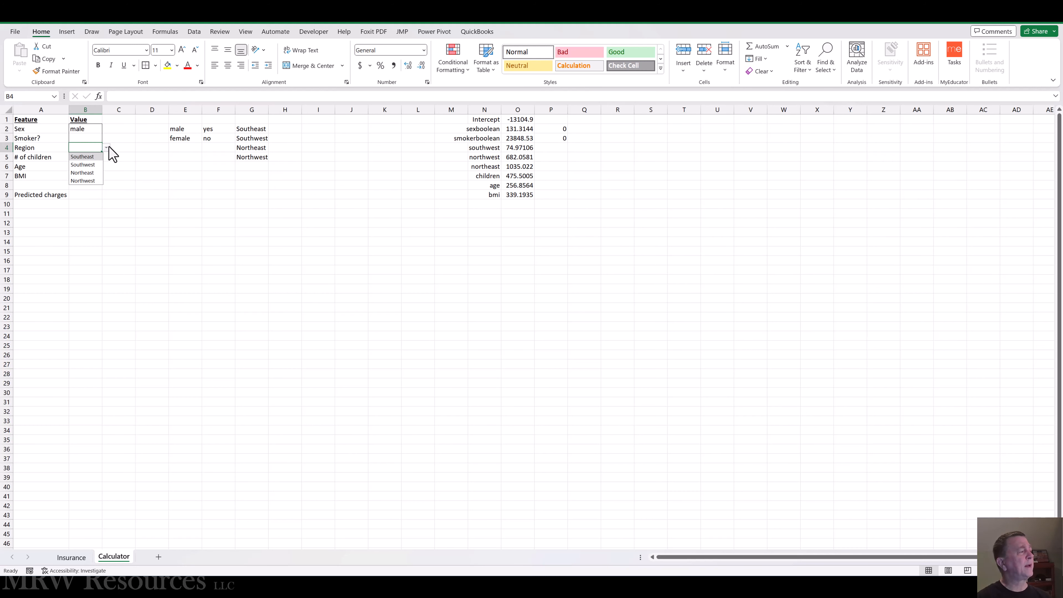
pyautogui.click(526, 149)
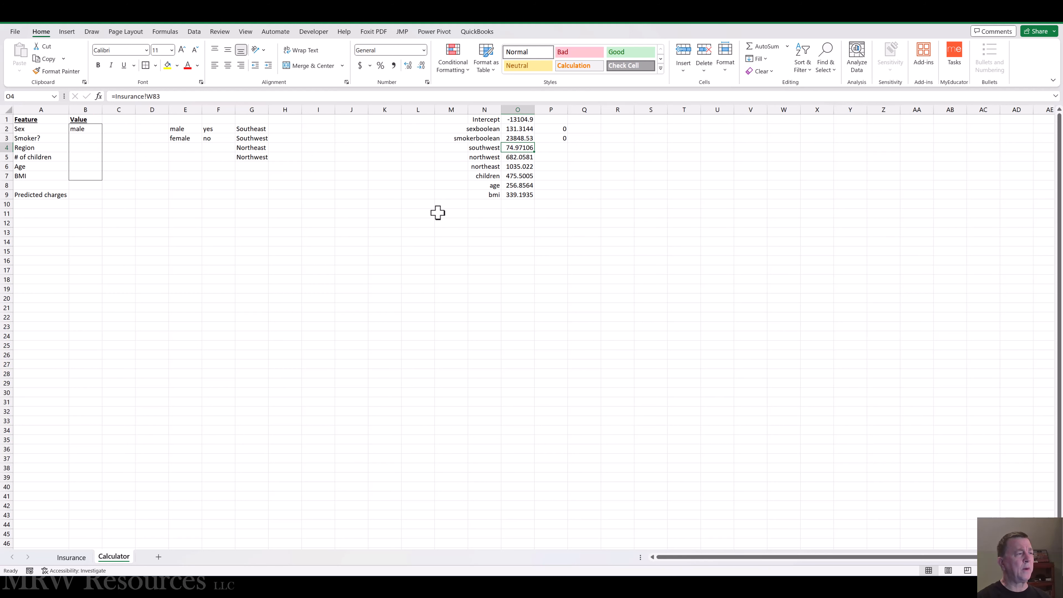
pyautogui.press('Right')
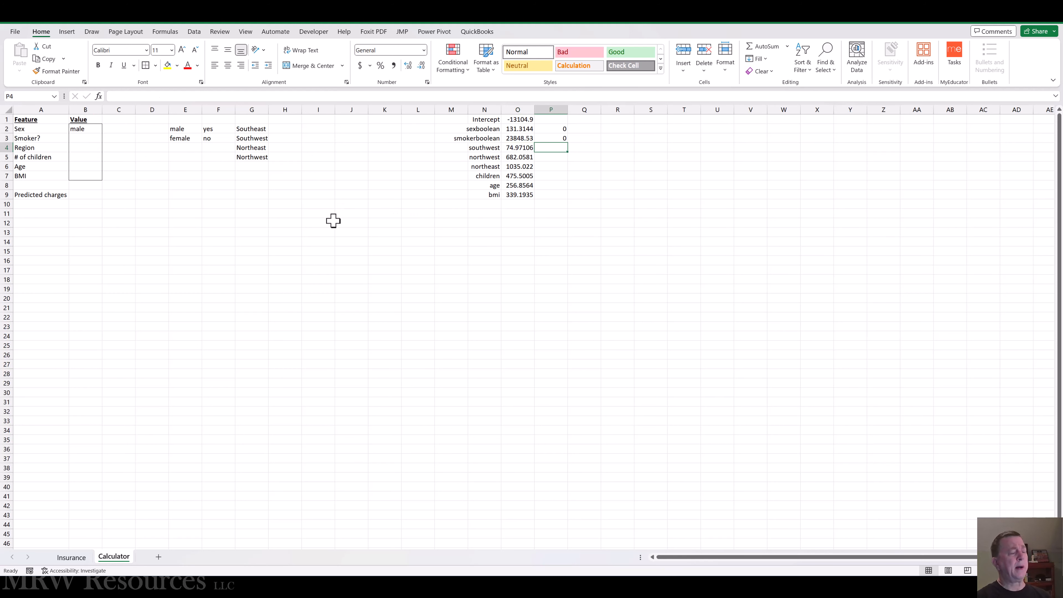
pyautogui.write('=if(')
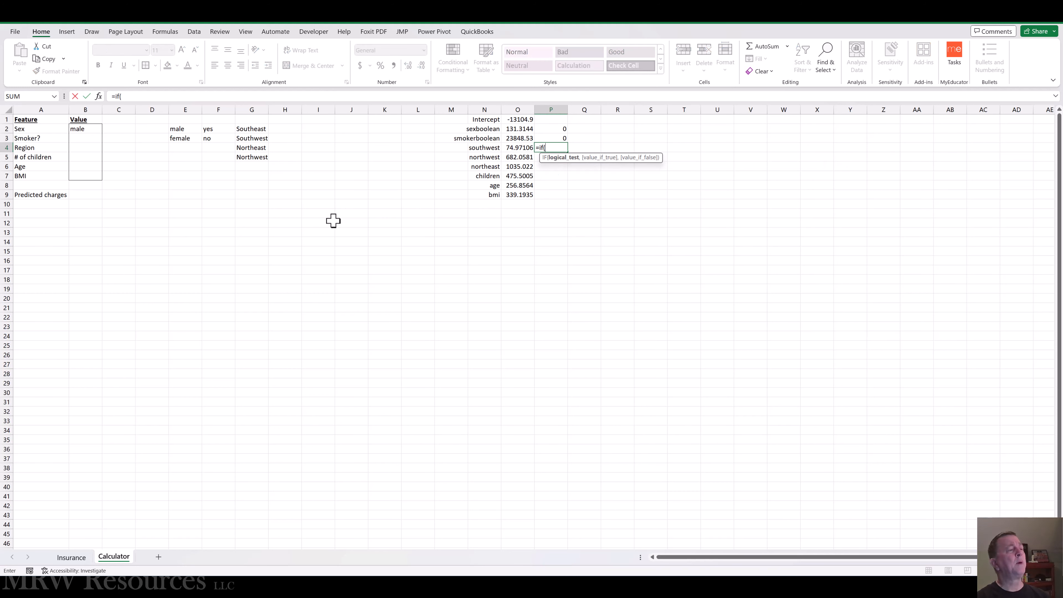
pyautogui.press('Left')
pyautogui.press('Left')
pyautogui.press('Left')
pyautogui.press('Left')
pyautogui.press('Left')
pyautogui.press('Left')
pyautogui.press('Left')
pyautogui.press('Left')
pyautogui.press('Left')
pyautogui.press('Left')
pyautogui.press('Left')
pyautogui.press('Left')
pyautogui.press('Left')
pyautogui.press('Left')
pyautogui.press('Left')
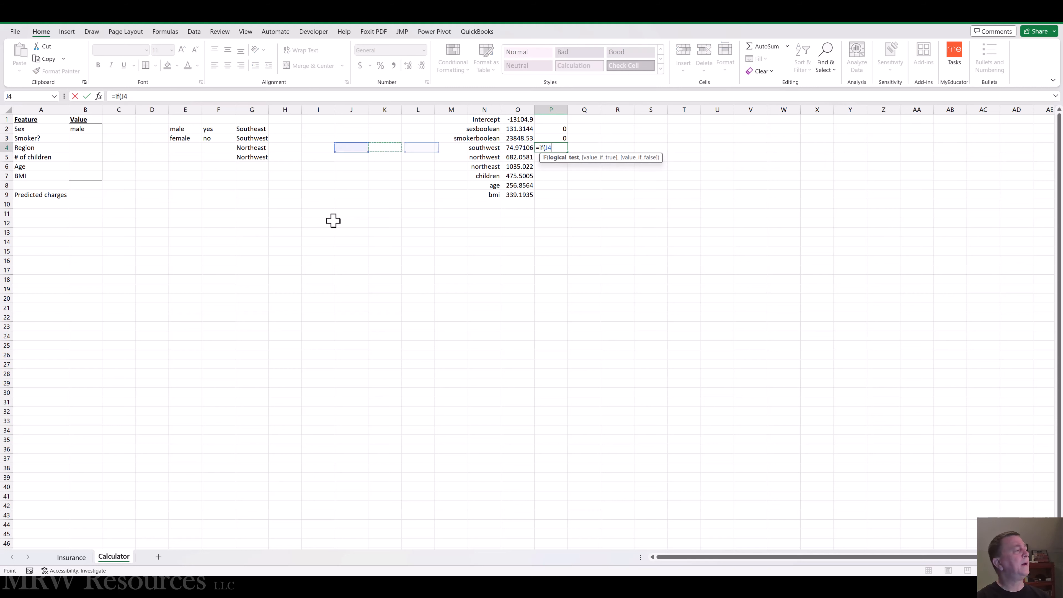
pyautogui.press('Right')
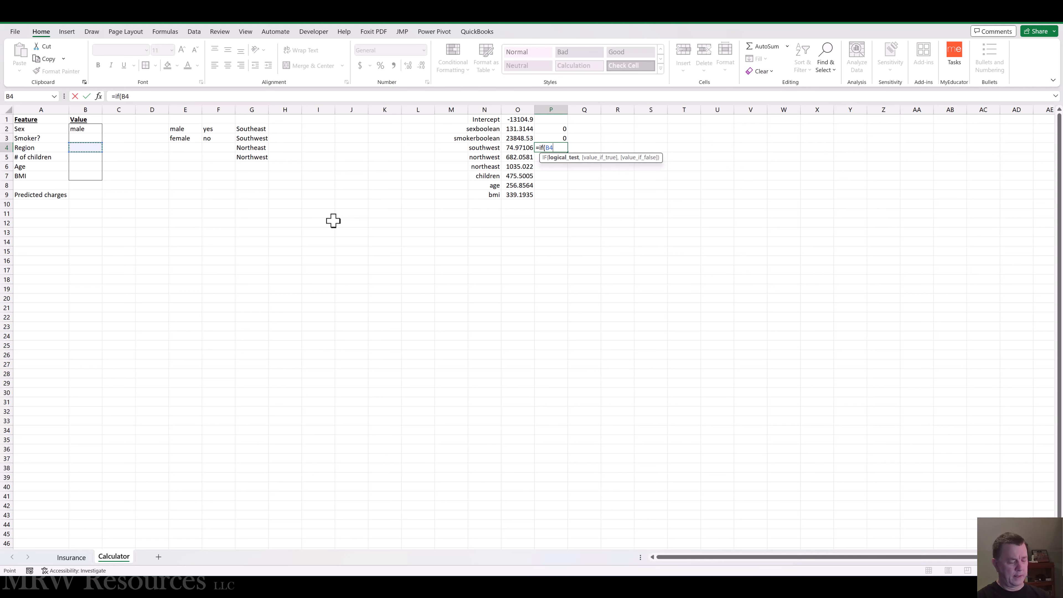
pyautogui.press('F4')
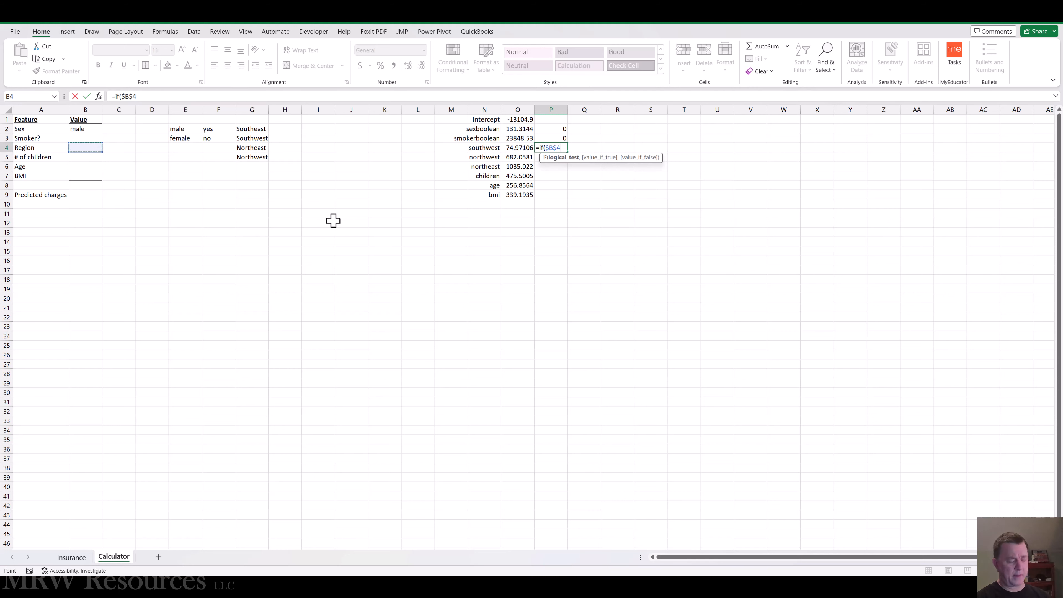
pyautogui.write('=')
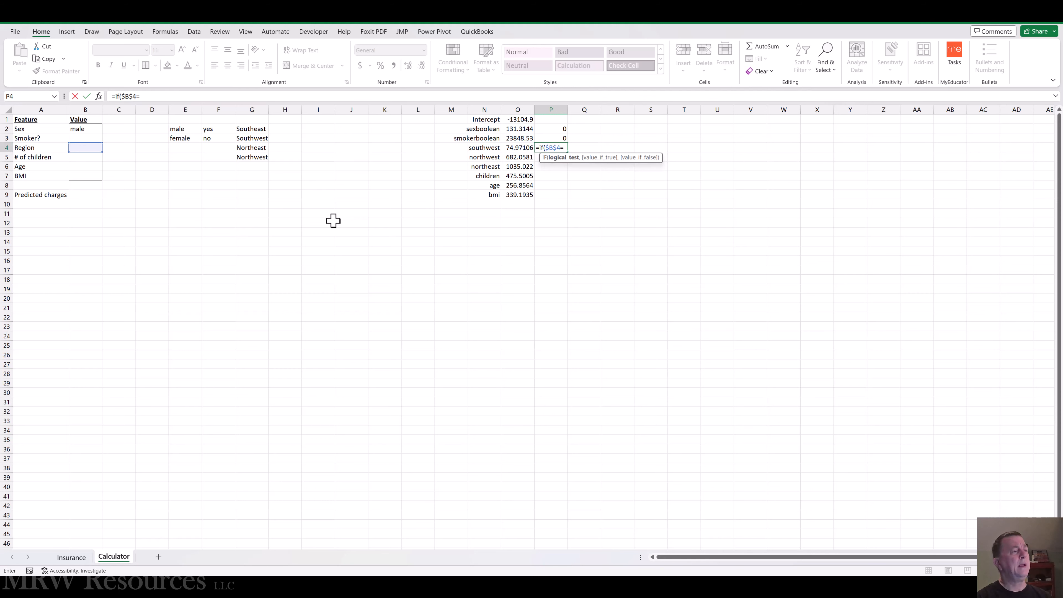
pyautogui.write('Southwest')
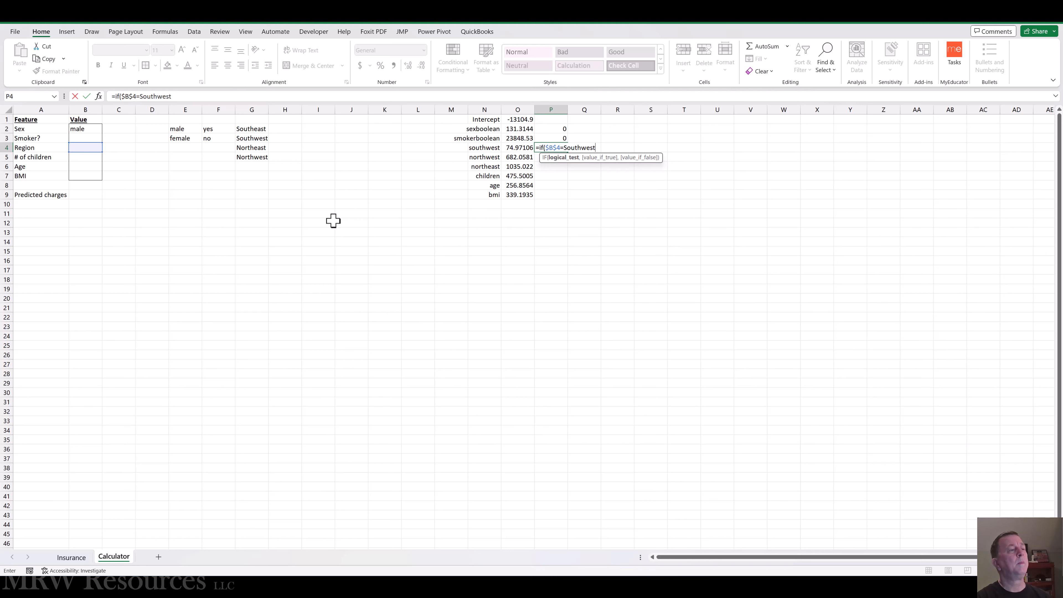
pyautogui.write(',')
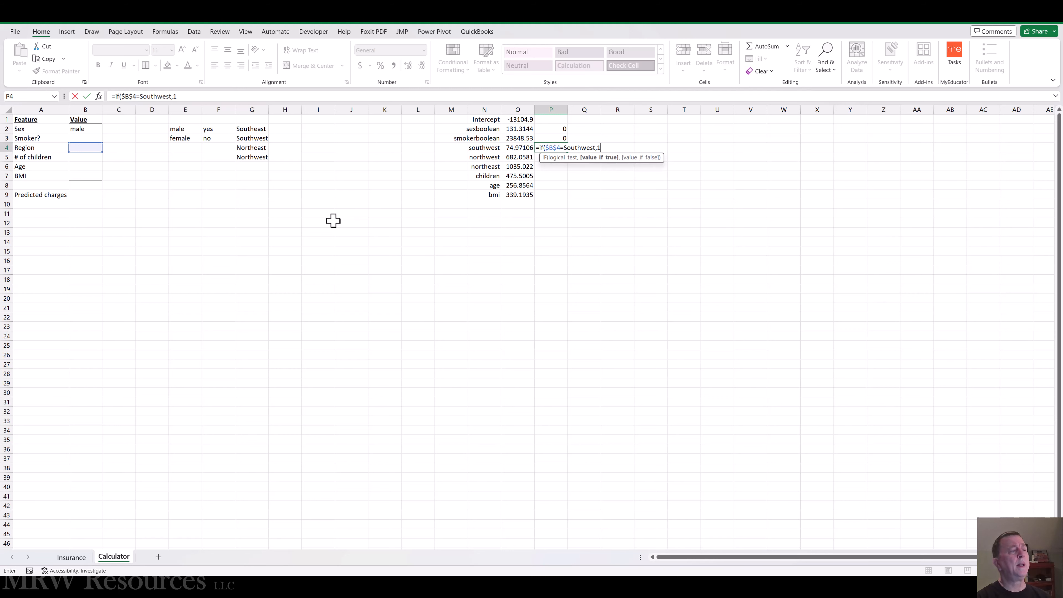
pyautogui.write('1,0')
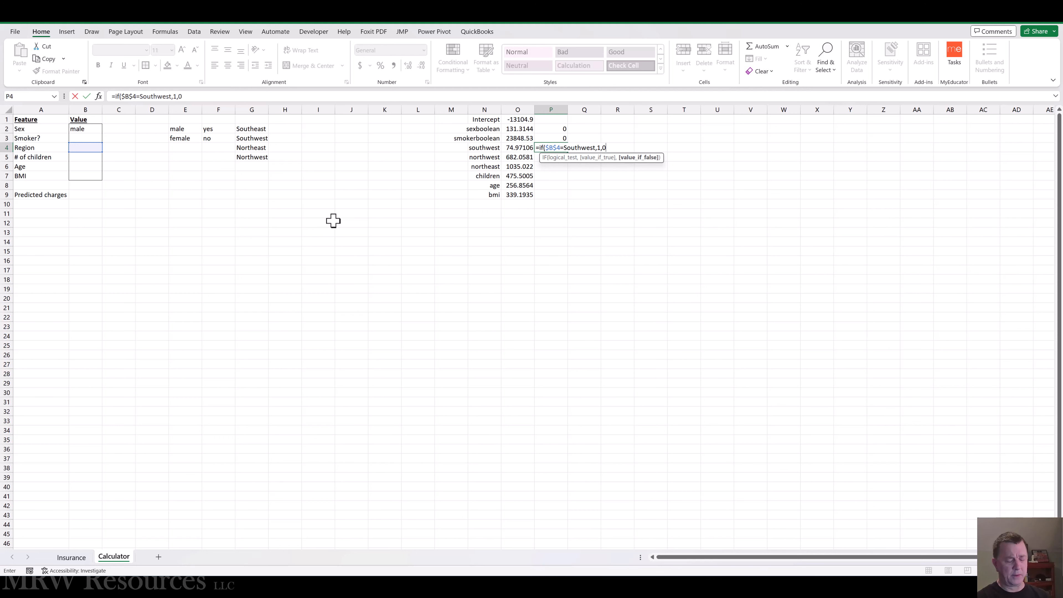
pyautogui.write(')')
pyautogui.hotkey('ctrl', 'Return')
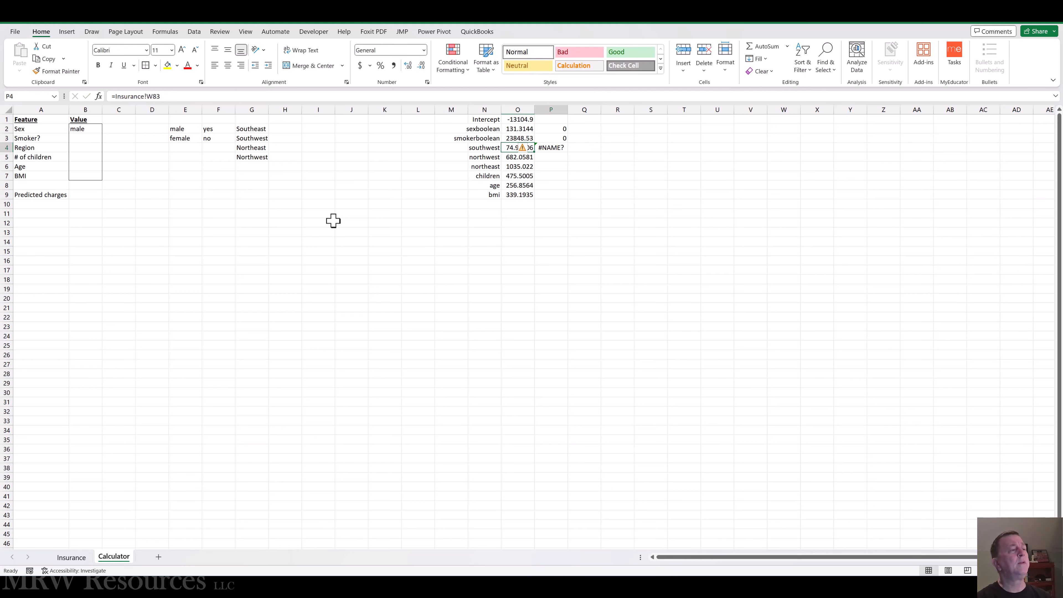
# Step: Put quotation marks around Southwest in the P4 formula so it reads =IF($B$4="Southwest",1,0)
pyautogui.click(147, 97)
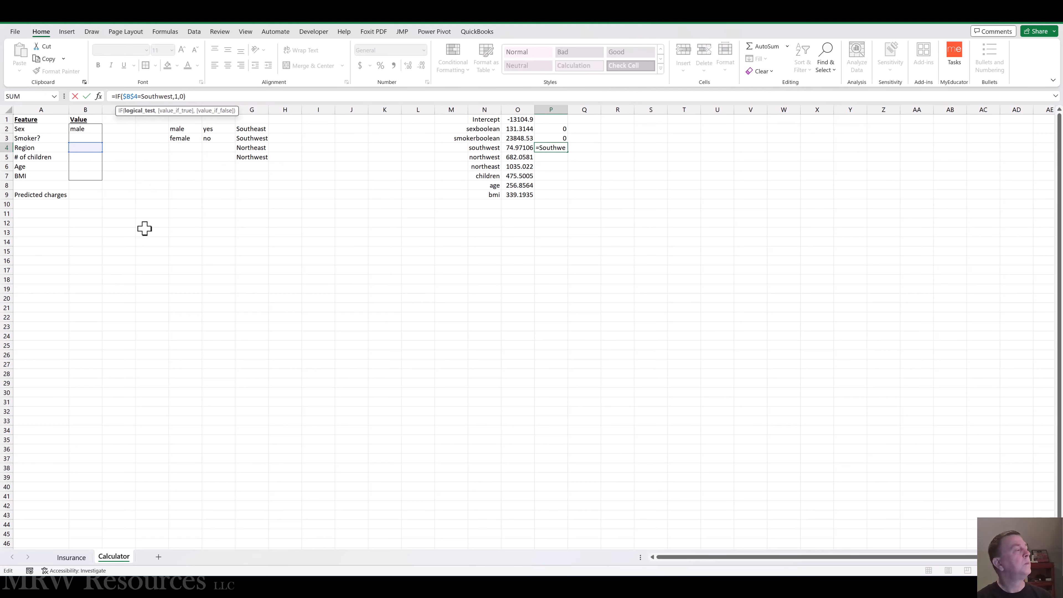
pyautogui.write('"')
pyautogui.press('Right')
pyautogui.press('Right')
pyautogui.press('Right')
pyautogui.press('Right')
pyautogui.press('Right')
pyautogui.press('Right')
pyautogui.press('Right')
pyautogui.press('Right')
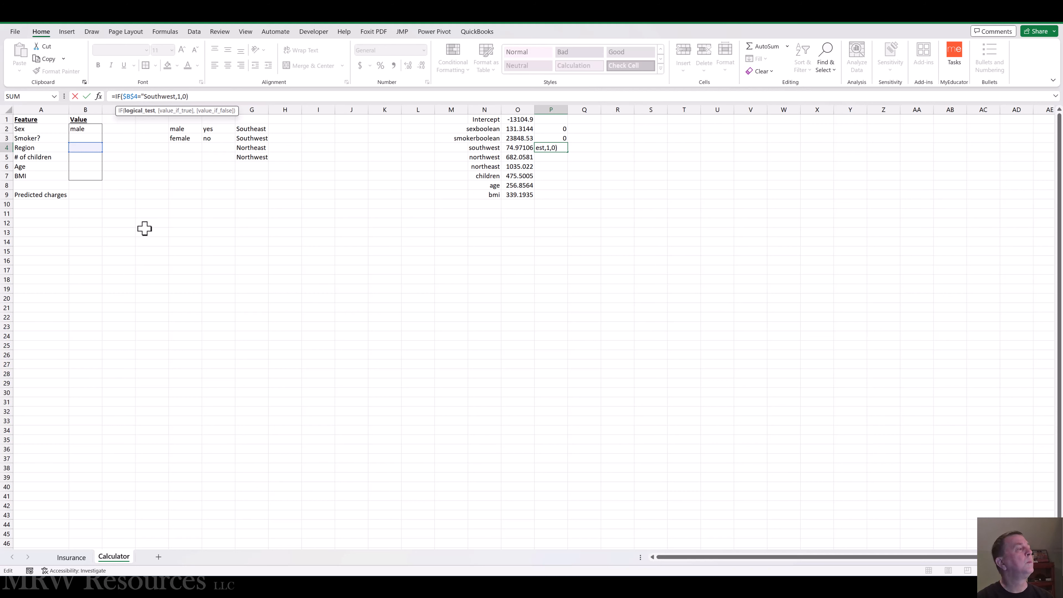
pyautogui.write('"')
pyautogui.hotkey('ctrl', 'Return')
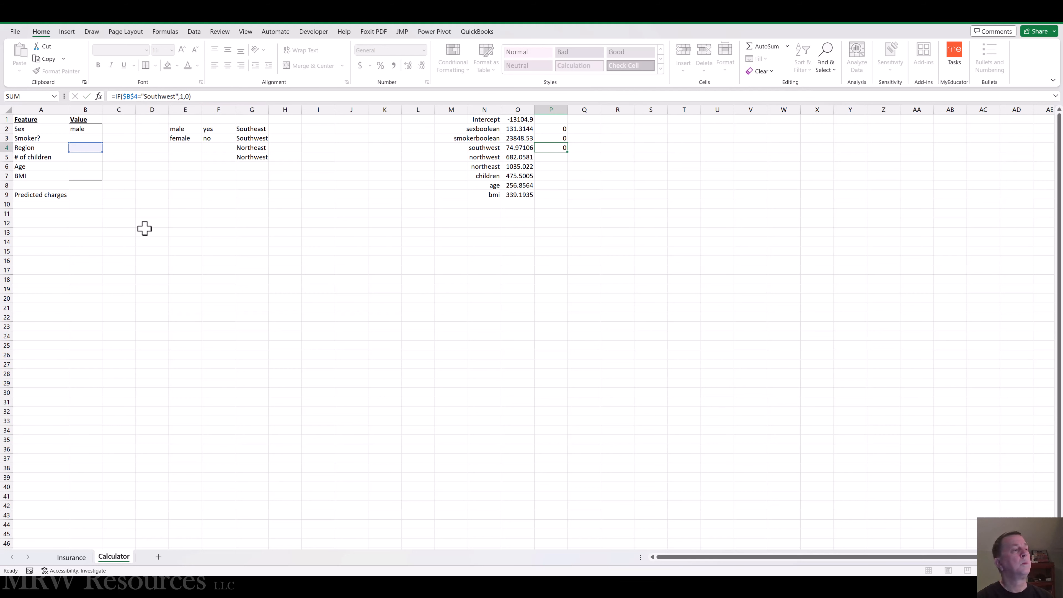
# Step: Copy the southwest formula from P4 down to P5:P6 for the northwest and northeast inputs
pyautogui.hotkey('ctrl', 'c')
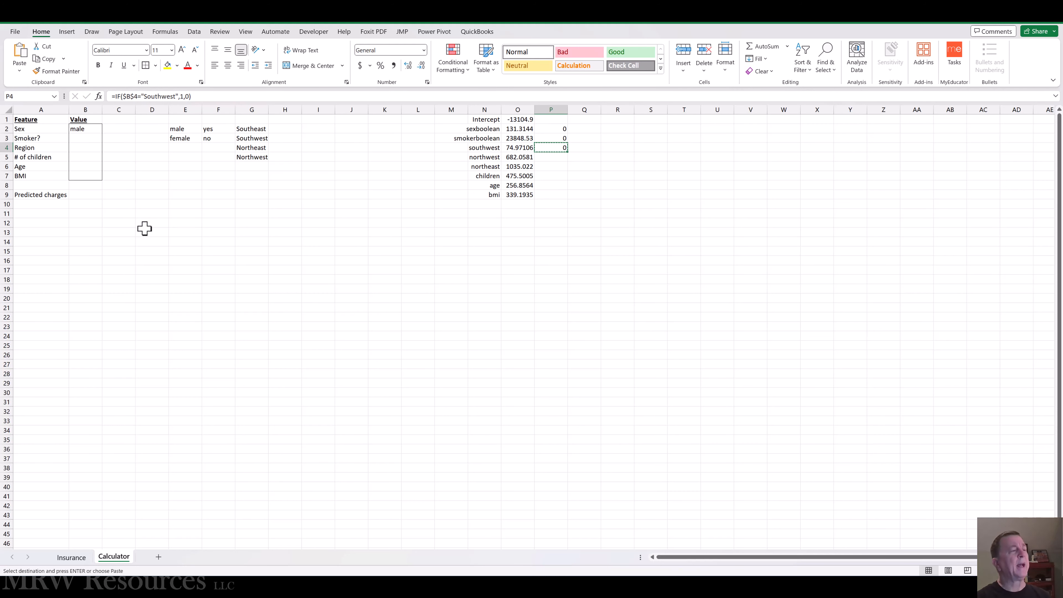
pyautogui.press('Down')
pyautogui.hotkey('shift', 'Down')
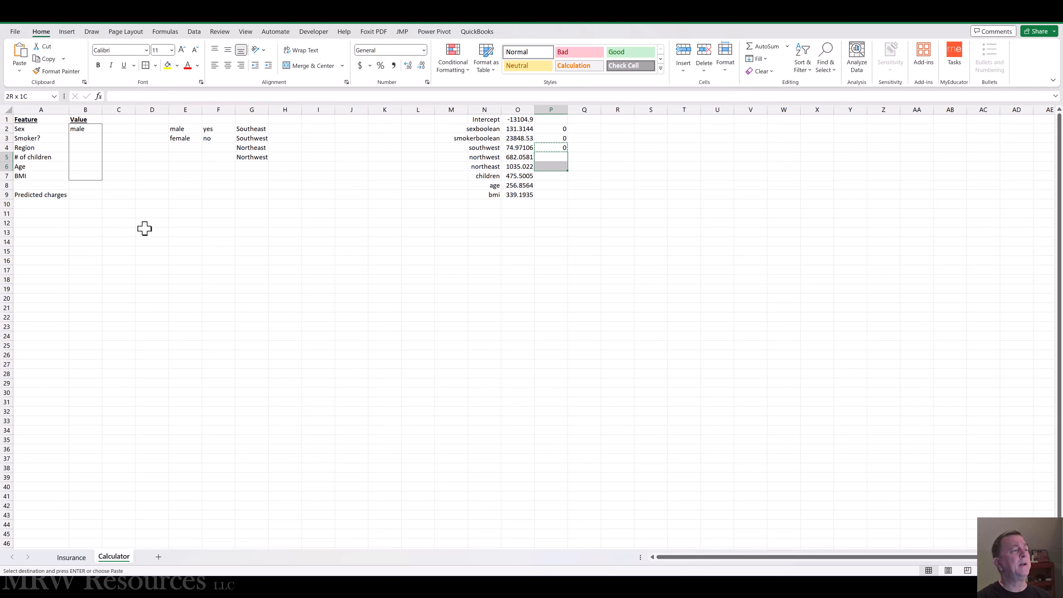
pyautogui.press('Return')
pyautogui.press('Up')
pyautogui.press('Down')
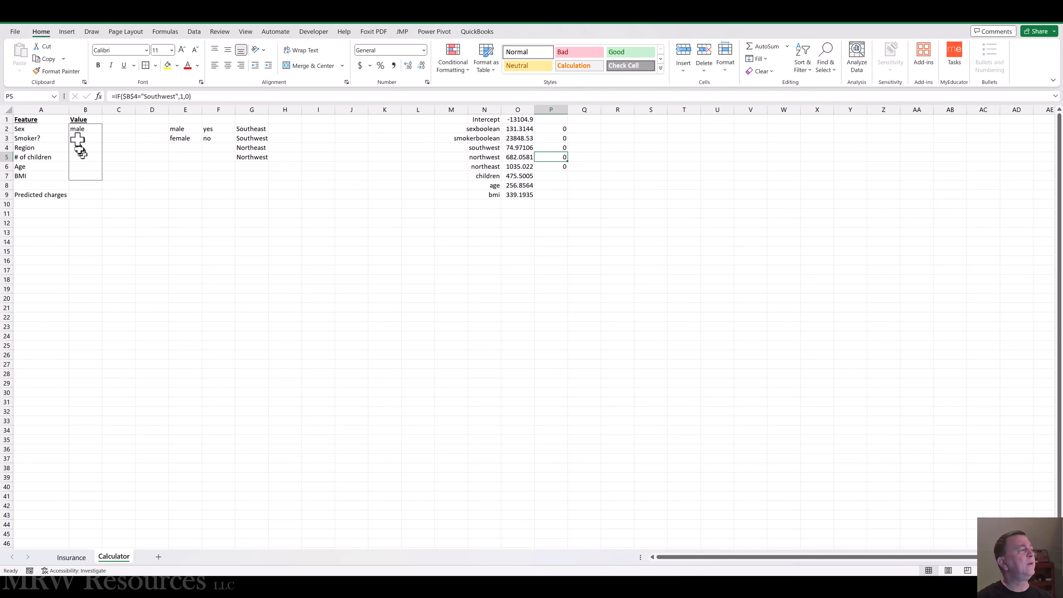
# Step: Change the region tested in the P5 formula to Northwest, giving =IF($B$4="Northwest",1,0)
pyautogui.click(143, 96)
pyautogui.press('Delete')
pyautogui.press('Delete')
pyautogui.press('Delete')
pyautogui.press('Delete')
pyautogui.press('Delete')
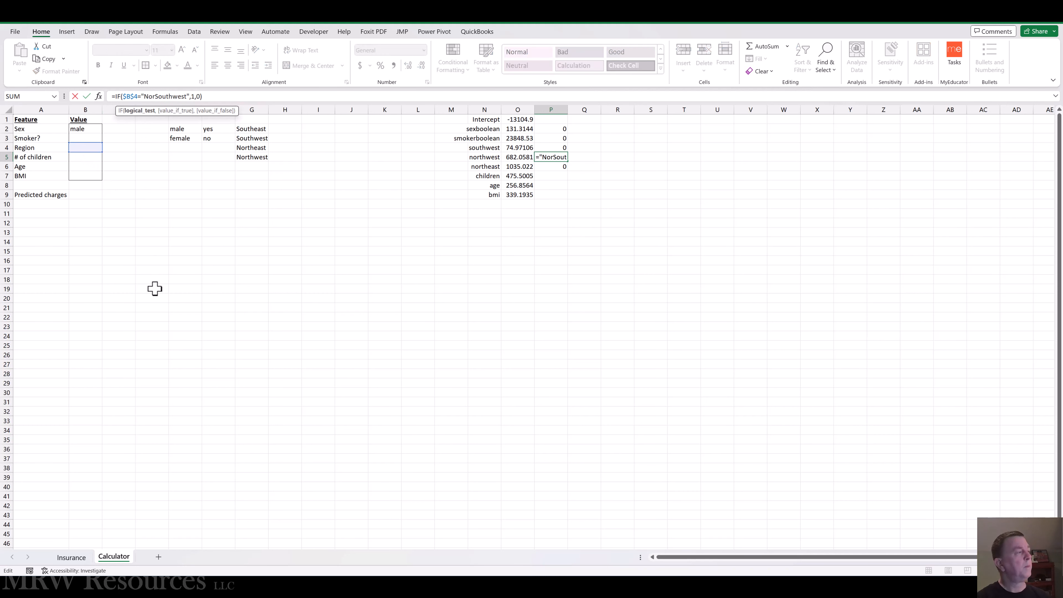
pyautogui.write('Nor')
pyautogui.hotkey('ctrl', 'Return')
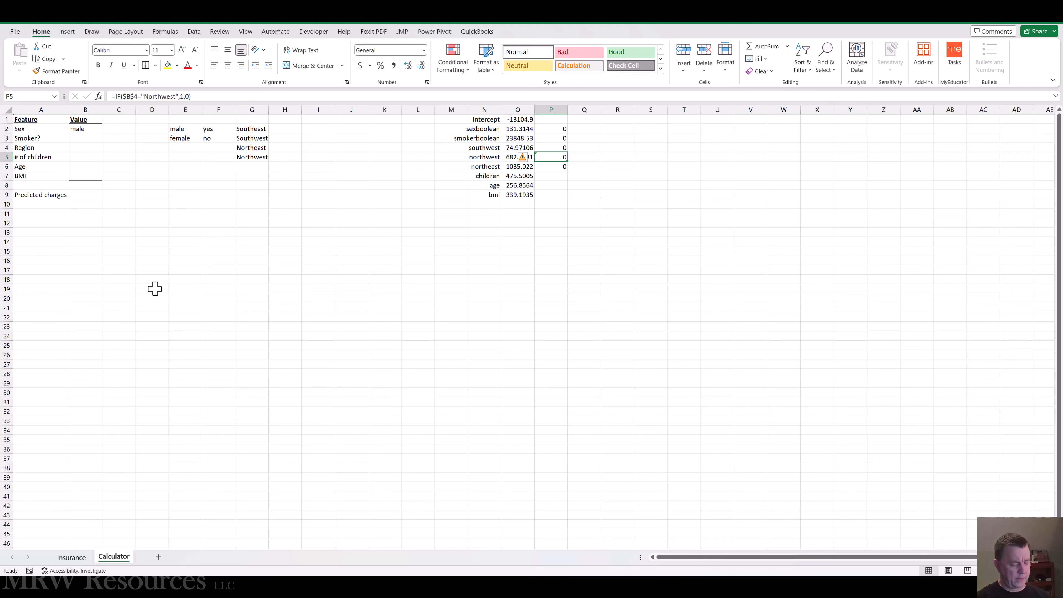
# Step: Change the region tested in the P6 formula to Northeast, giving =IF($B$4="Northeast",1,0)
pyautogui.press('Down')
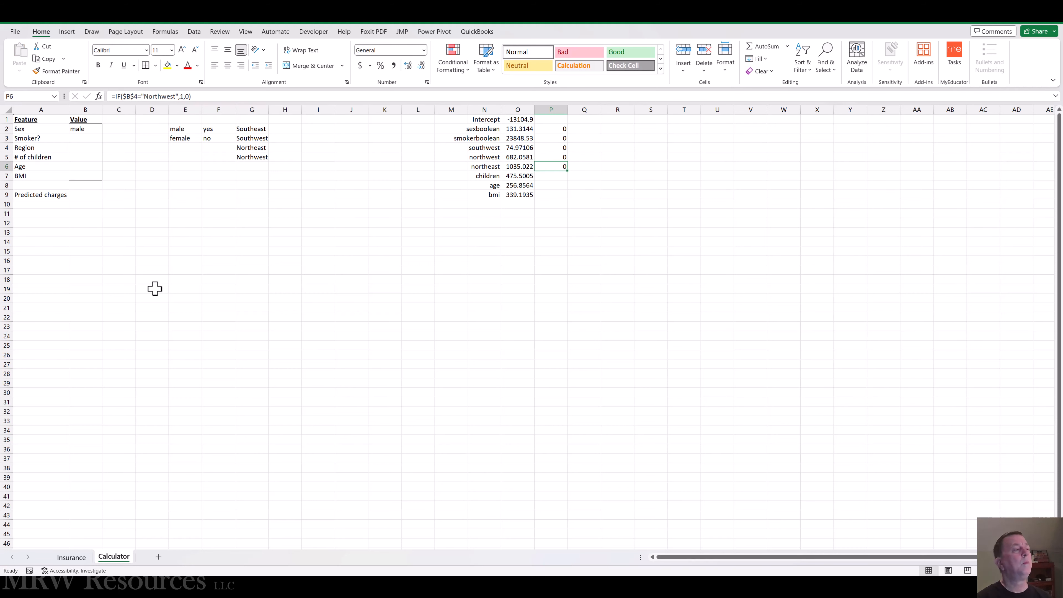
pyautogui.click(162, 96)
pyautogui.press('Delete')
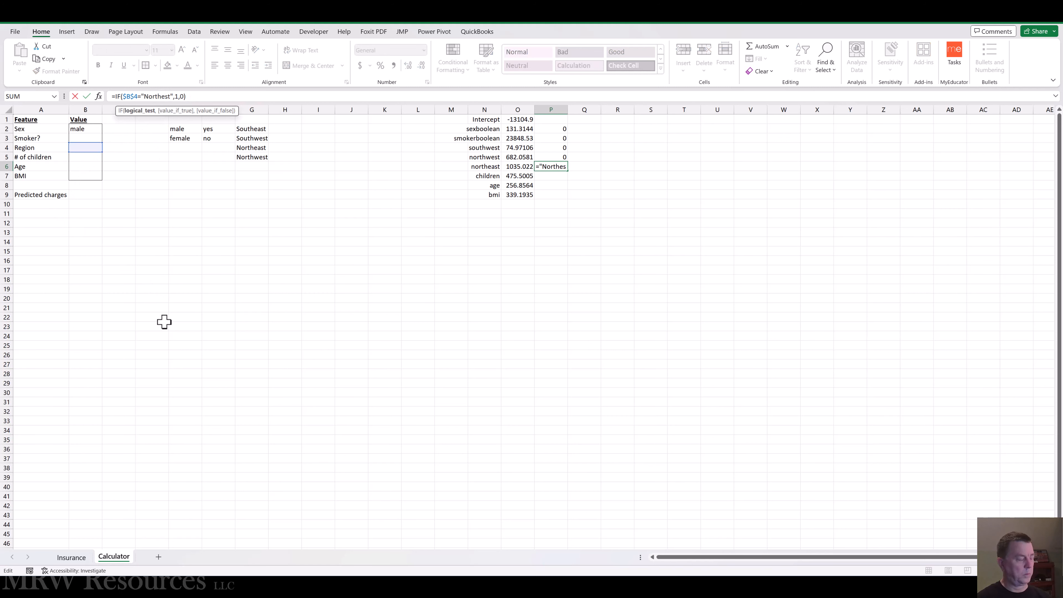
pyautogui.write('a')
pyautogui.hotkey('ctrl', 'Return')
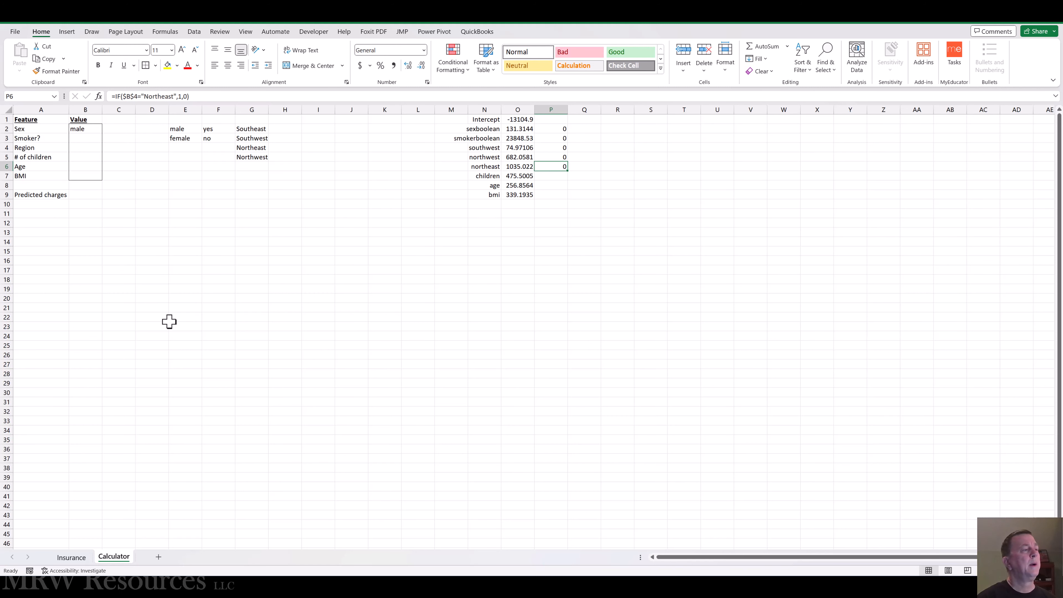
pyautogui.press('Down')
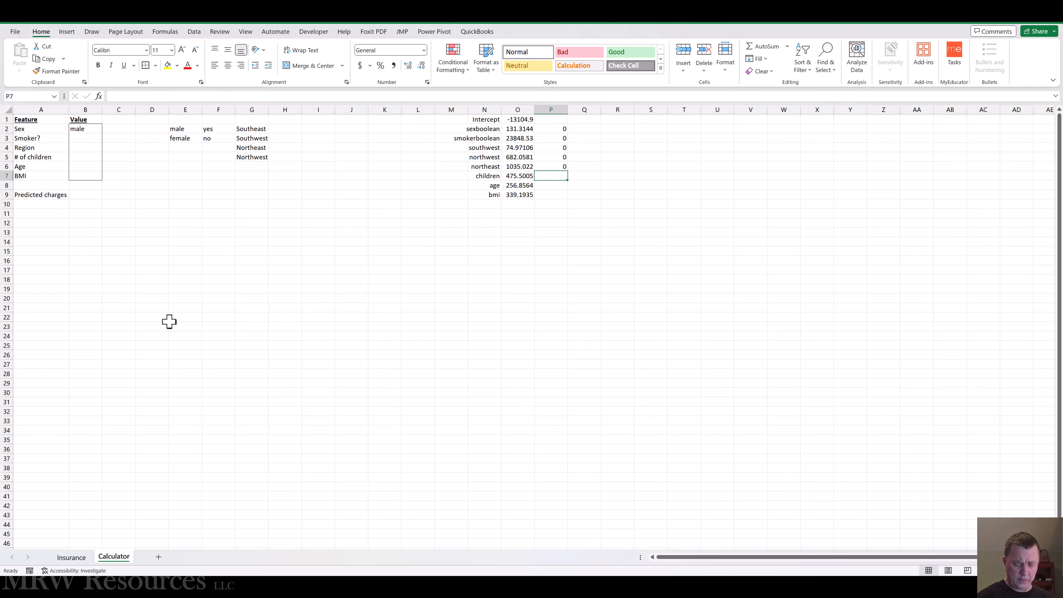
# Step: Link the children value in P7 to the number-of-children input with =B5
pyautogui.write('=')
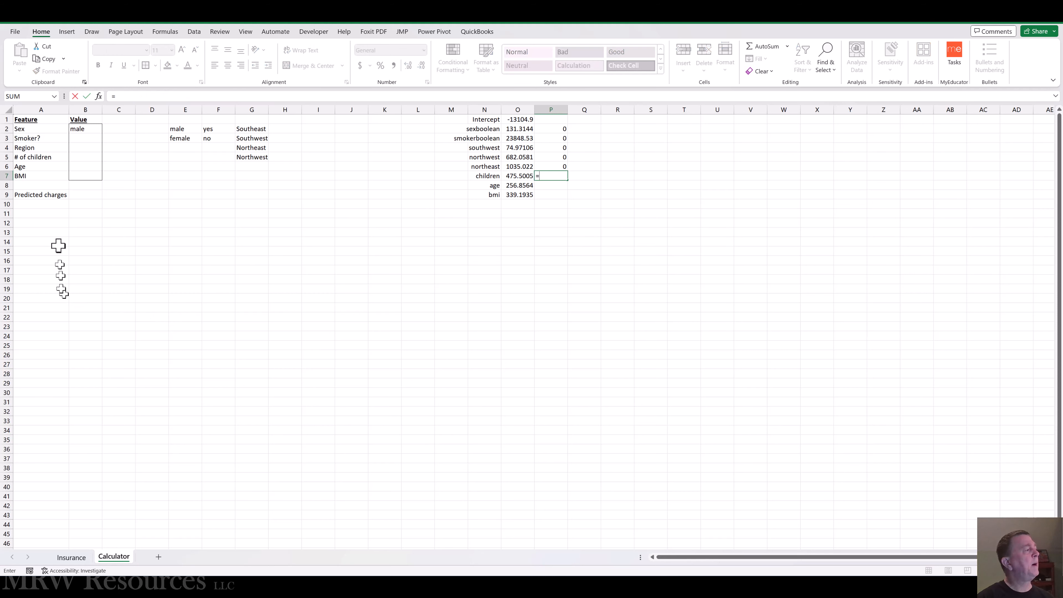
pyautogui.click(85, 157)
pyautogui.press('Return')
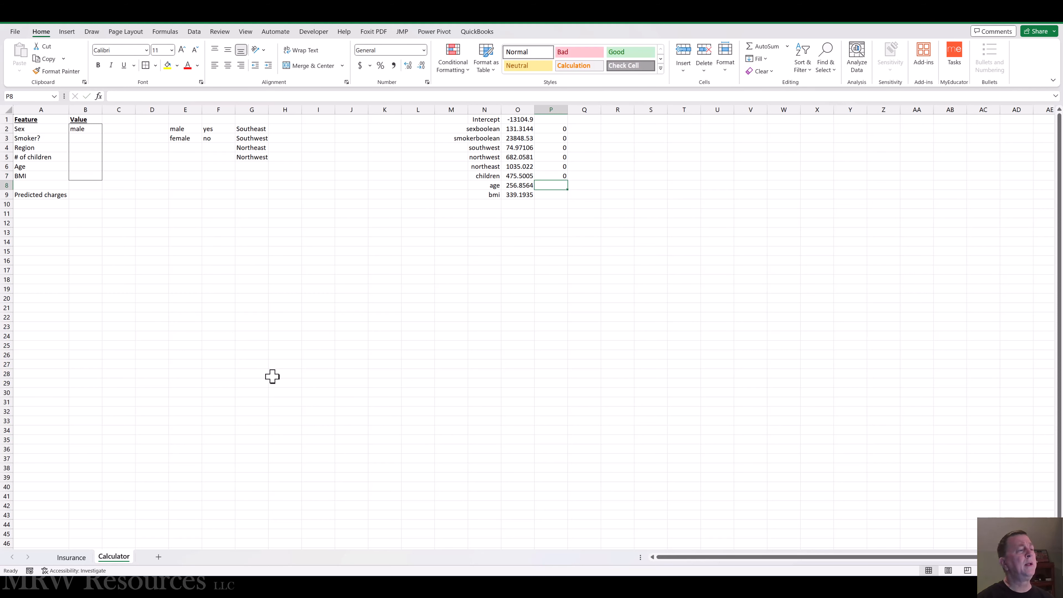
# Step: Copy the P7 link formula down to P8:P9 for the age and bmi rows
pyautogui.press('Up')
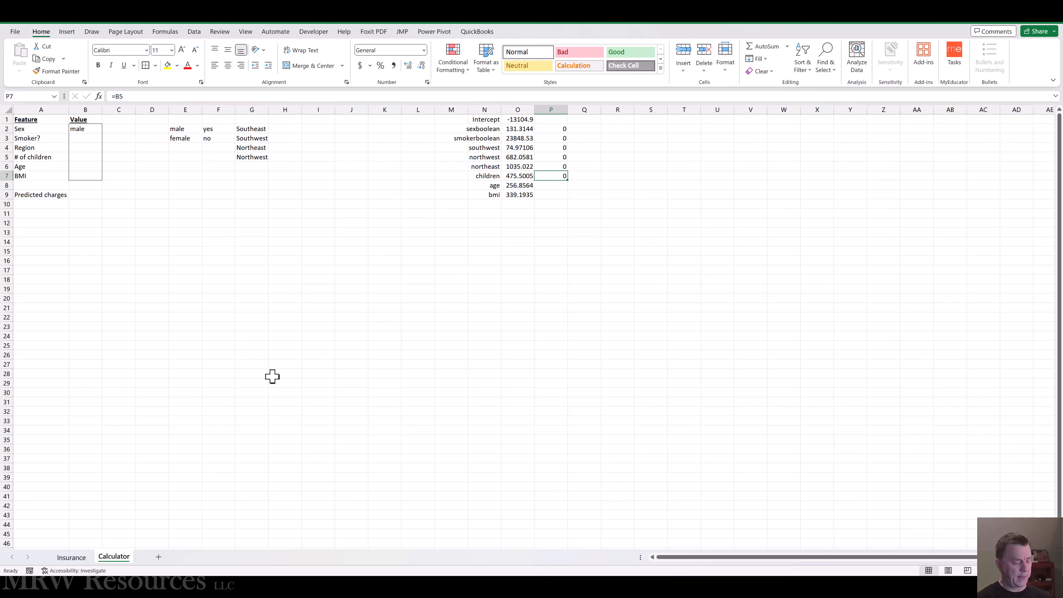
pyautogui.hotkey('ctrl', 'c')
pyautogui.hotkey('shift', 'Down')
pyautogui.hotkey('shift', 'Down')
pyautogui.press('Return')
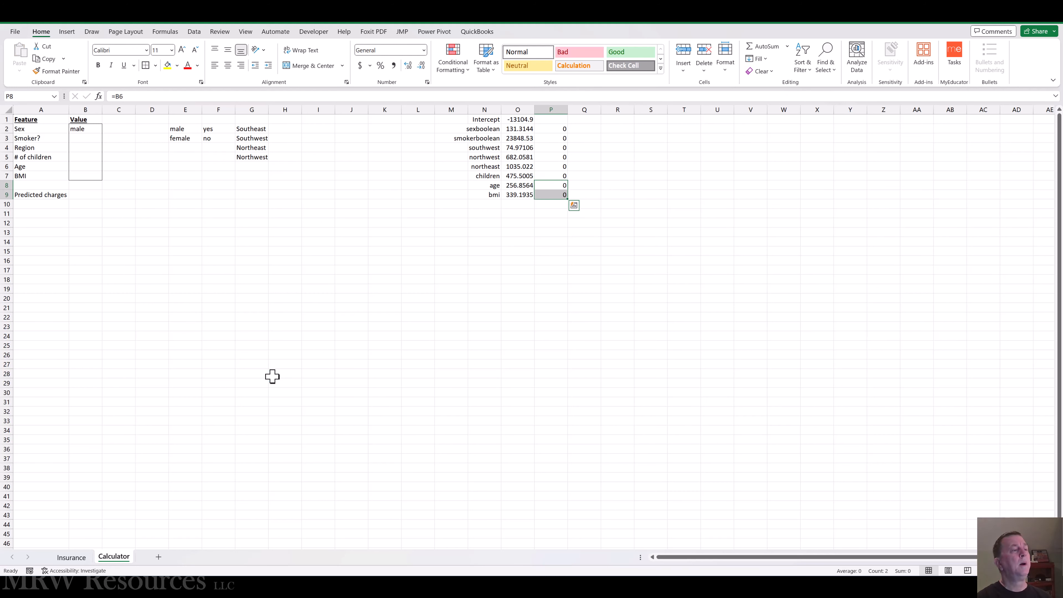
# Step: Review the linked coefficients and converted feature values in columns O and P against the inputs in column B
pyautogui.press('Up')
pyautogui.press('Up')
pyautogui.press('Up')
pyautogui.press('Up')
pyautogui.press('Up')
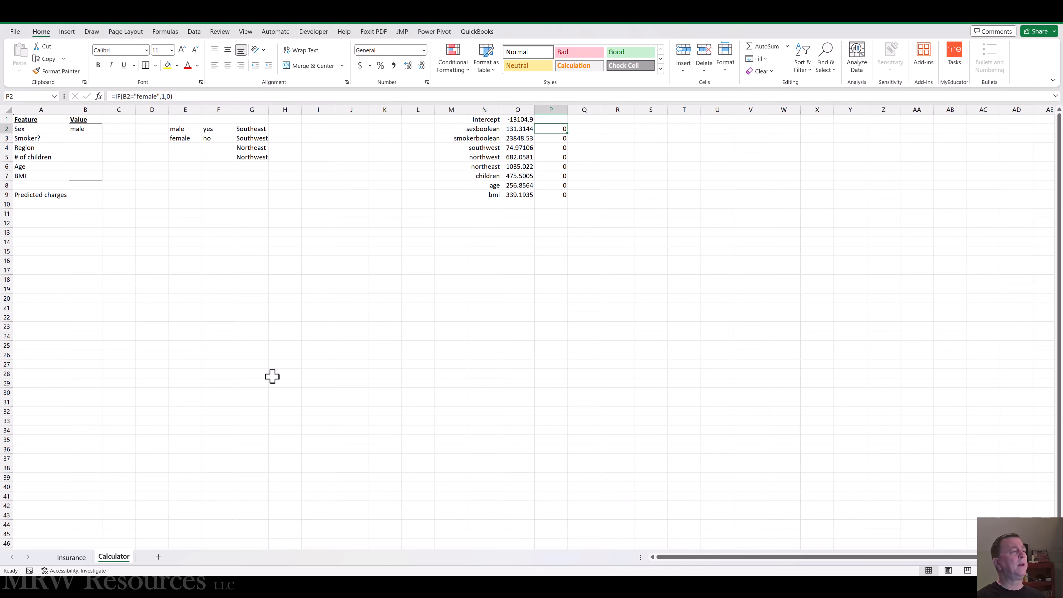
pyautogui.press('Left')
pyautogui.press('Down')
pyautogui.press('Down')
pyautogui.press('Down')
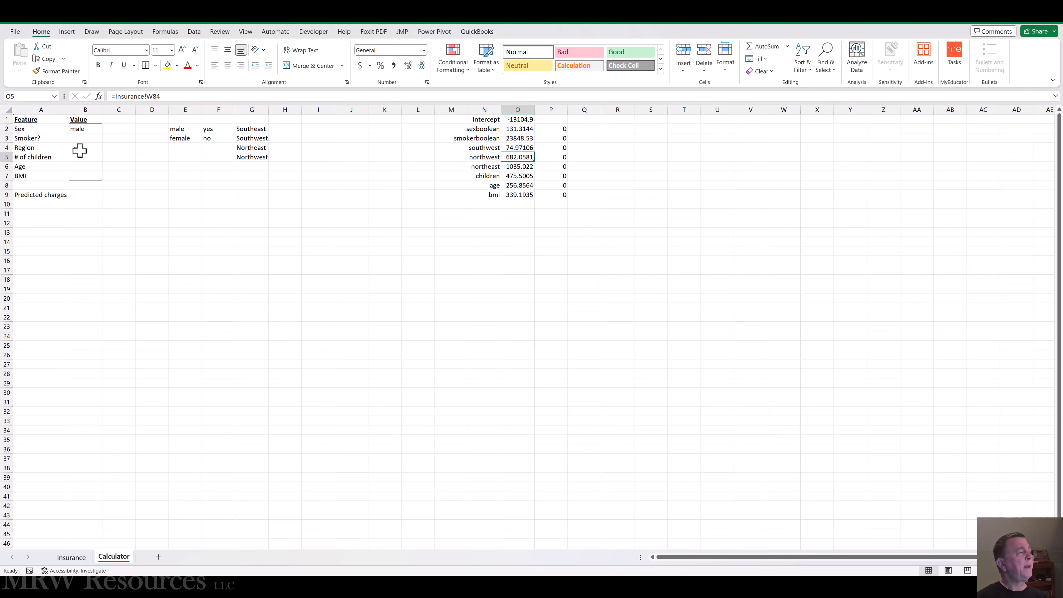
pyautogui.click(79, 165)
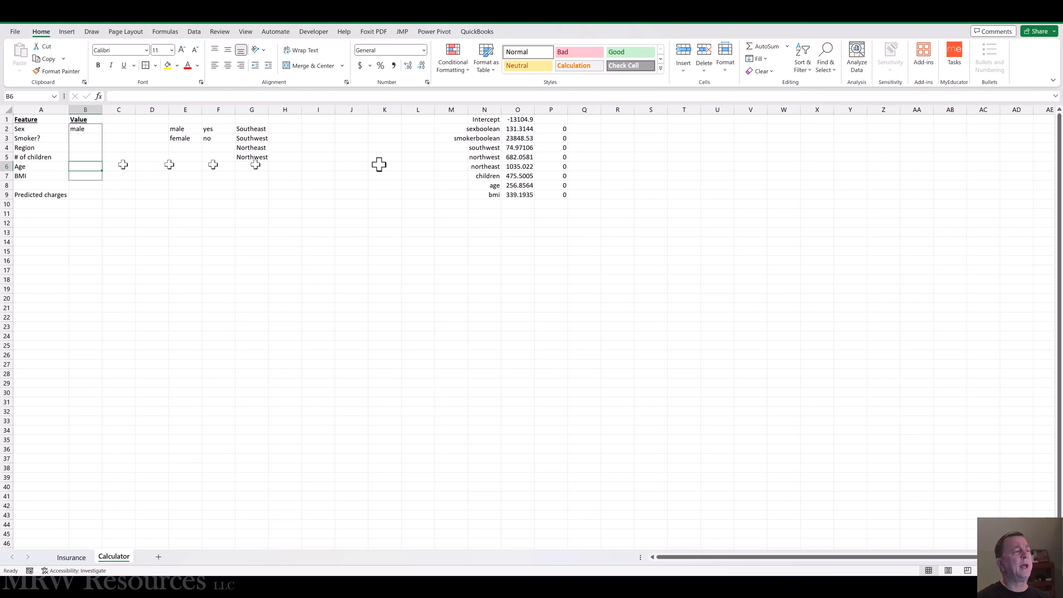
pyautogui.click(519, 185)
pyautogui.click(558, 185)
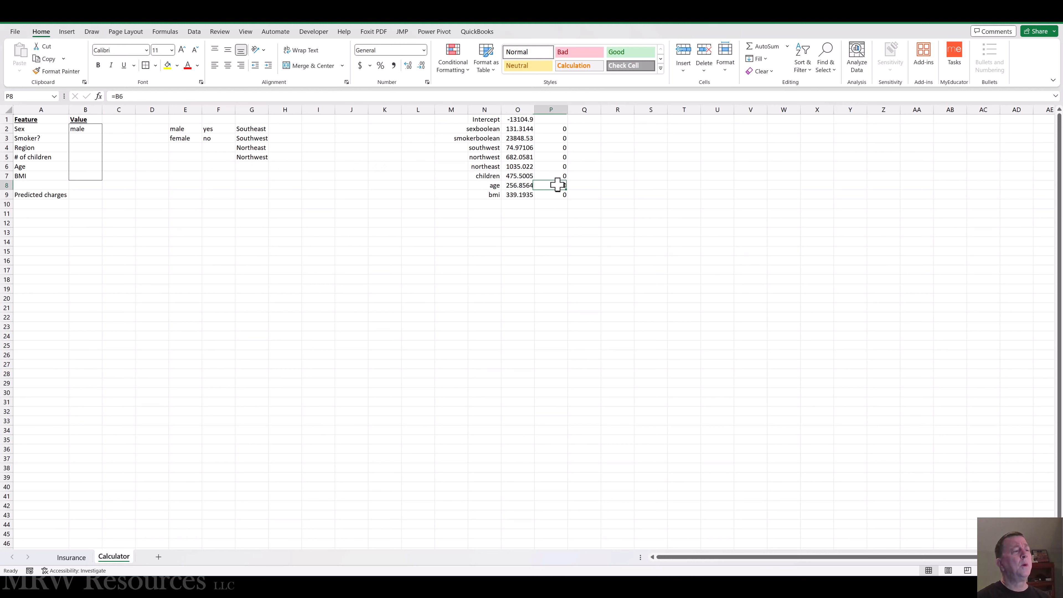
pyautogui.click(584, 185)
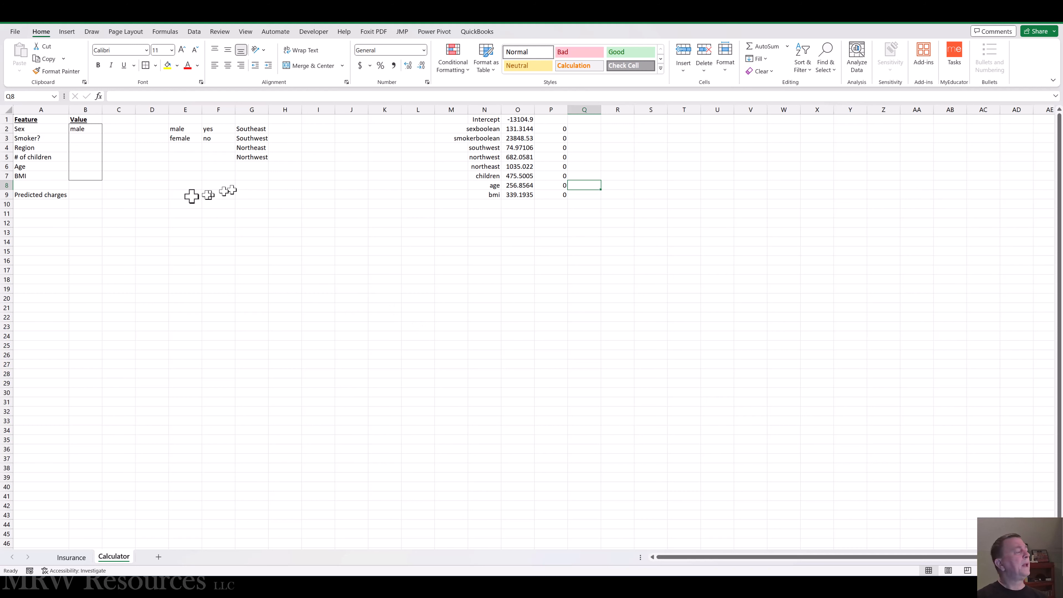
# Step: Choose female for the Sex input in B2
pyautogui.click(93, 130)
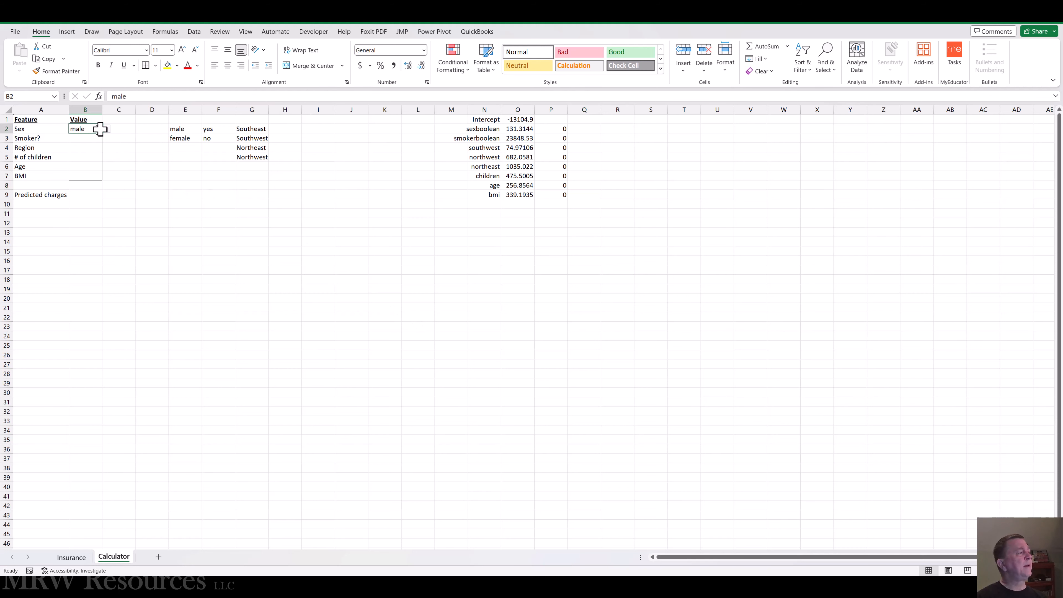
pyautogui.click(106, 128)
pyautogui.click(84, 146)
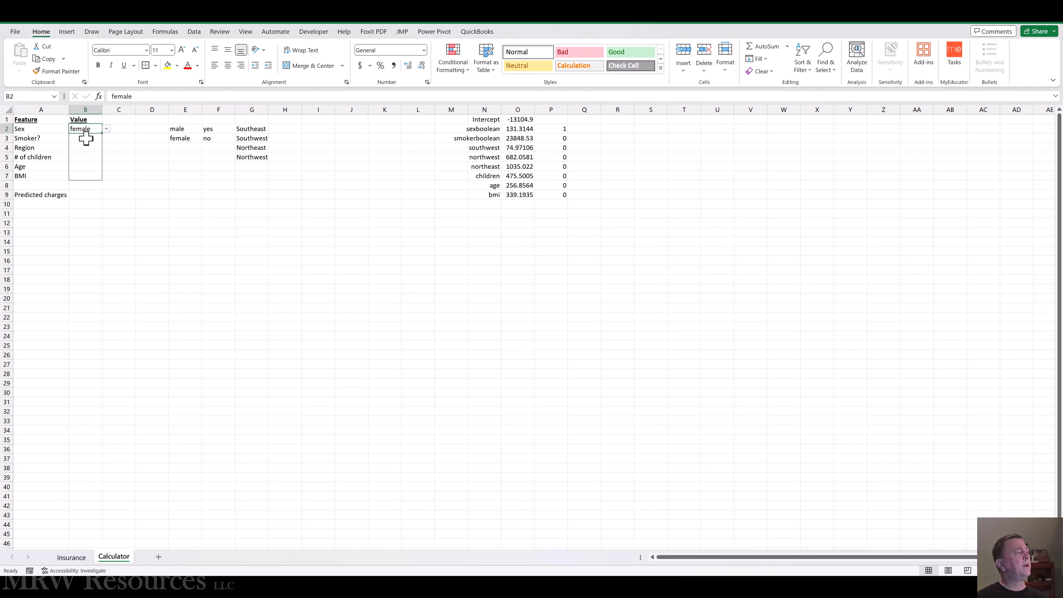
# Step: Test the Smoker? input in B3 with yes and leave it set to no
pyautogui.click(85, 138)
pyautogui.click(112, 139)
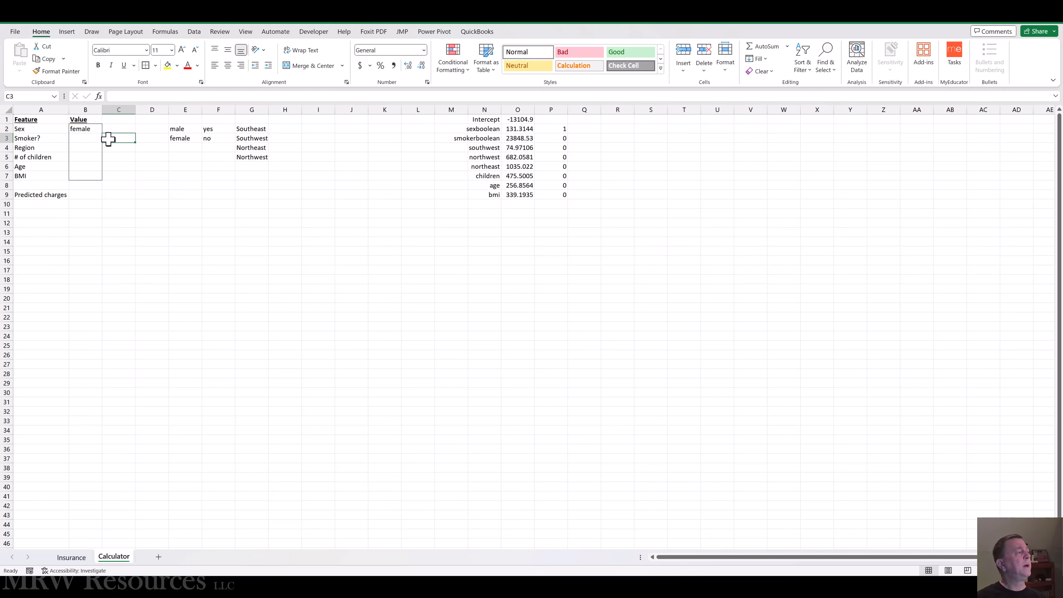
pyautogui.click(89, 138)
pyautogui.click(107, 139)
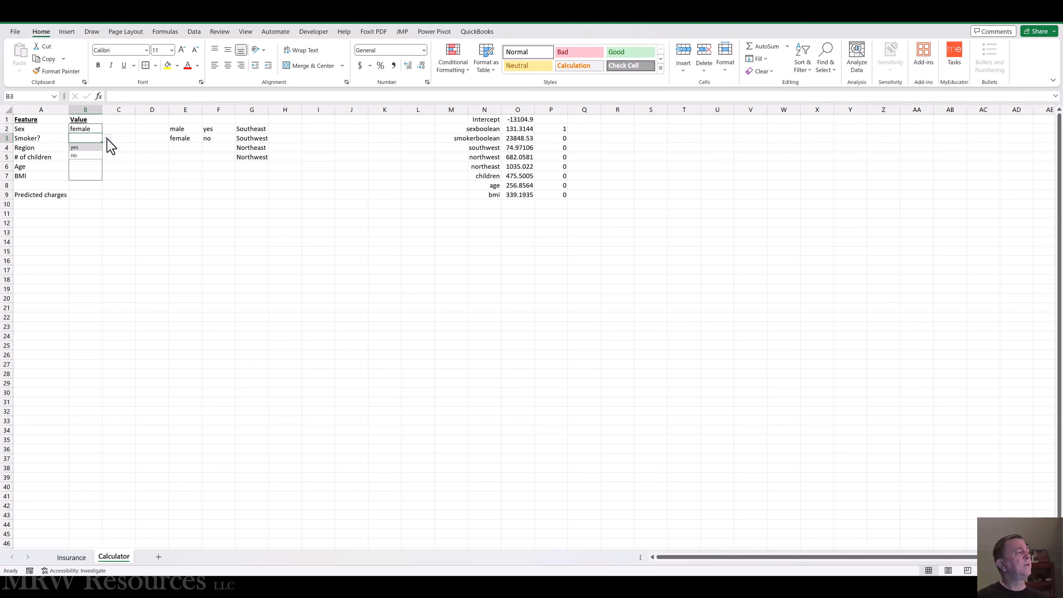
pyautogui.click(81, 147)
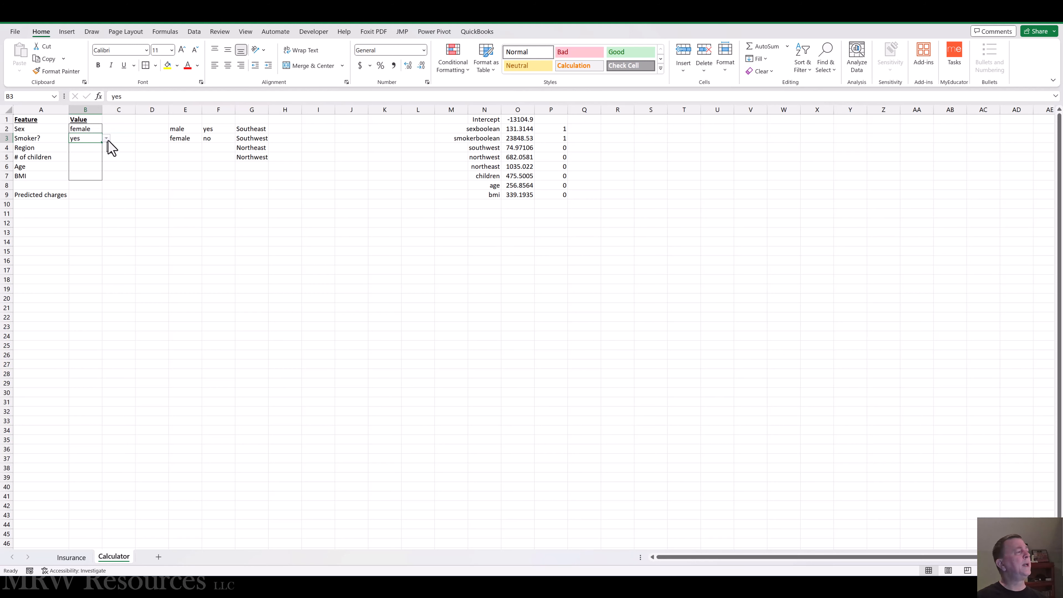
pyautogui.click(107, 139)
pyautogui.click(86, 155)
# Step: Choose Southeast for the Region input in B4
pyautogui.click(86, 145)
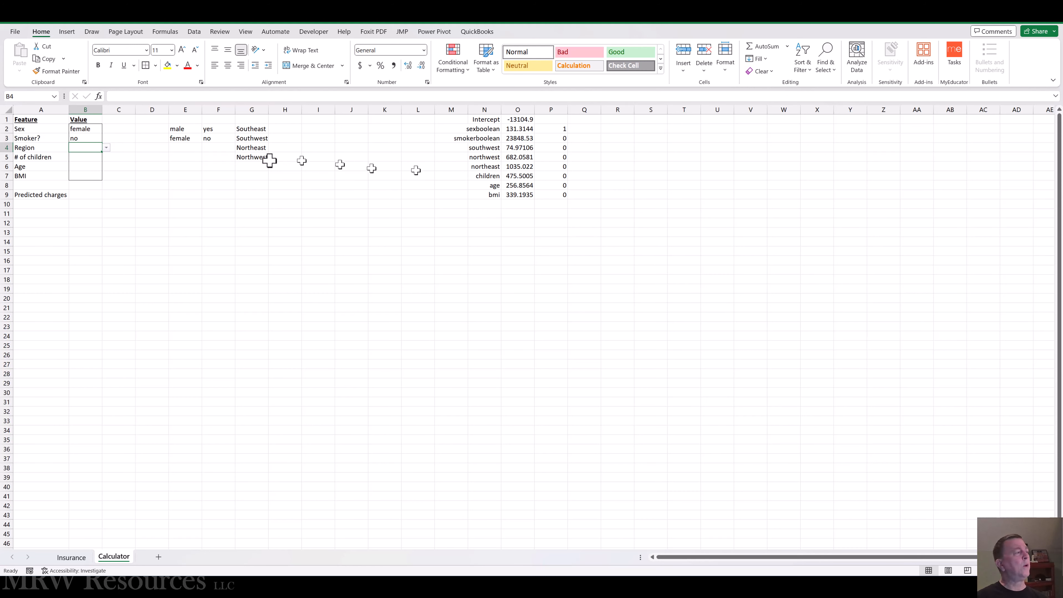
pyautogui.click(107, 147)
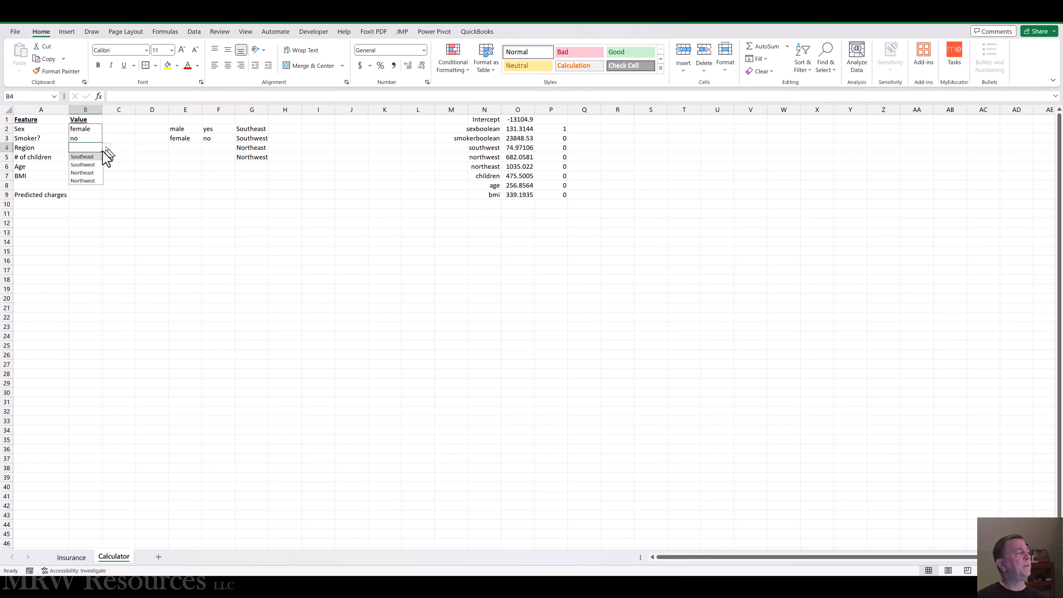
pyautogui.click(92, 156)
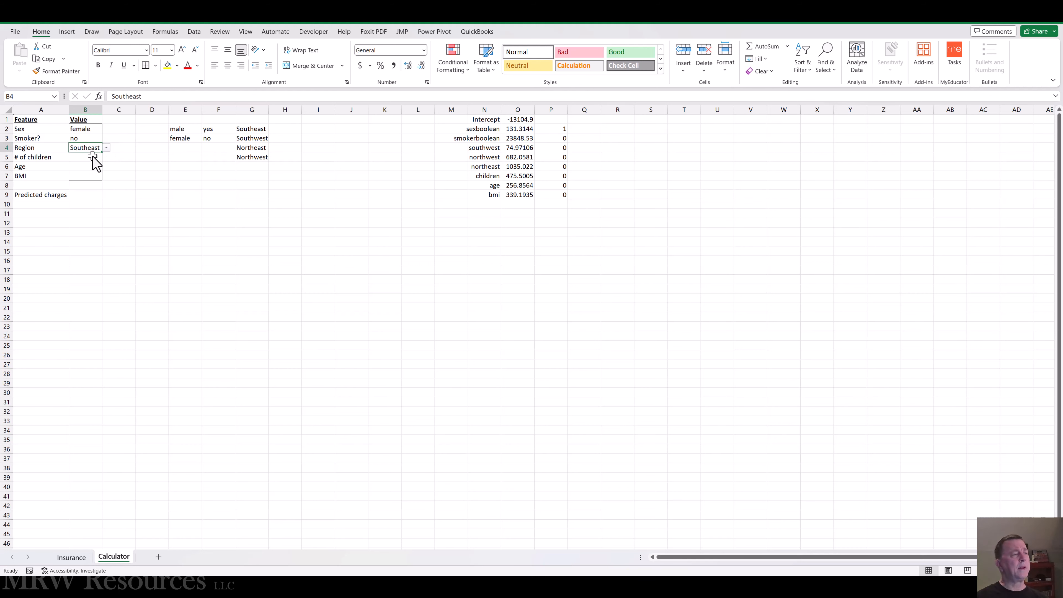
# Step: Test the Region input in B4 with Southwest, Northeast and Northwest, and return it to Southeast
pyautogui.click(108, 148)
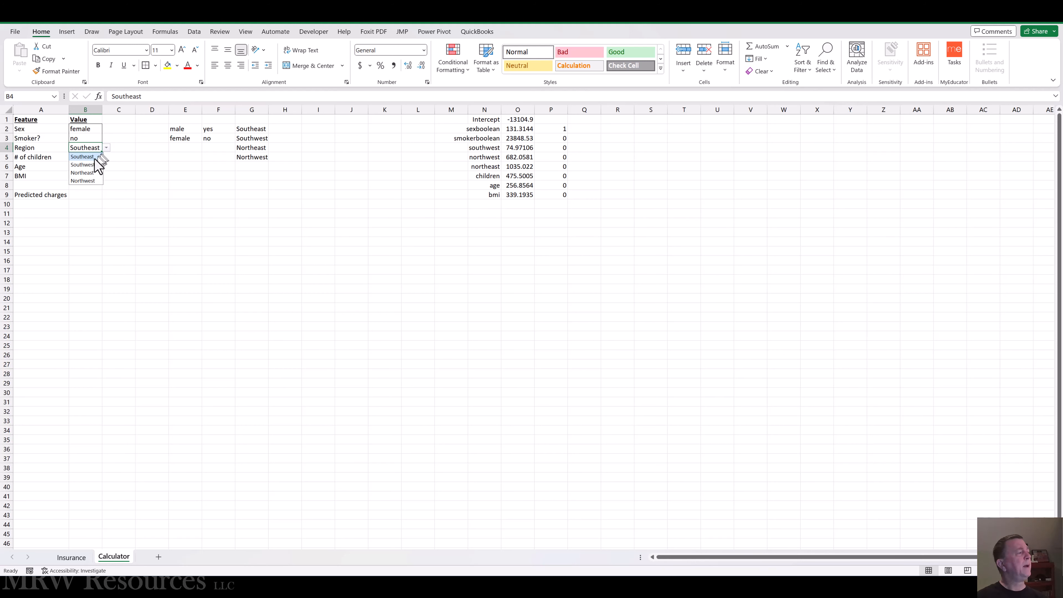
pyautogui.click(91, 165)
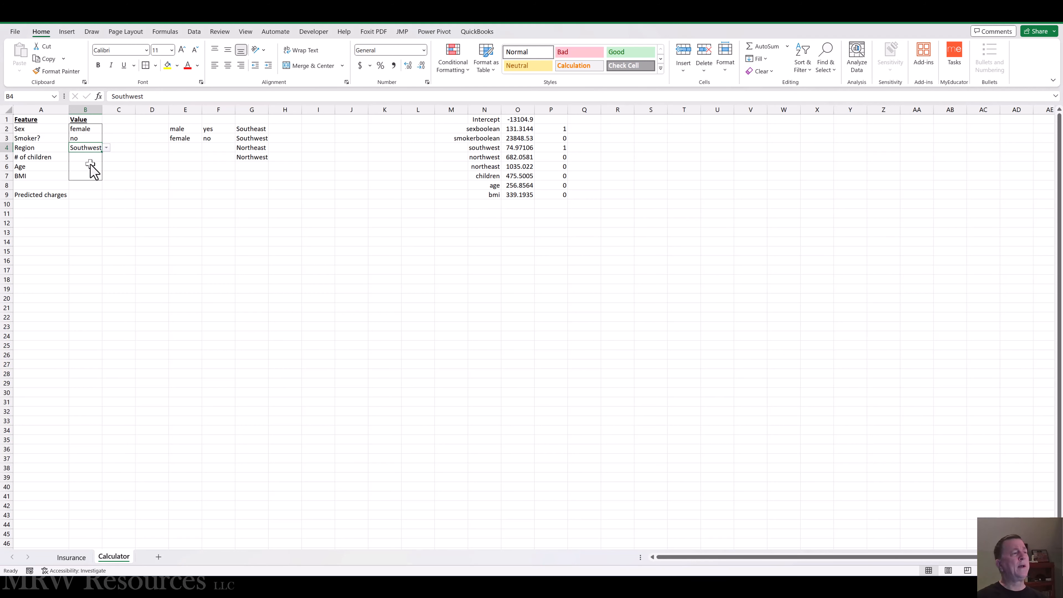
pyautogui.click(107, 148)
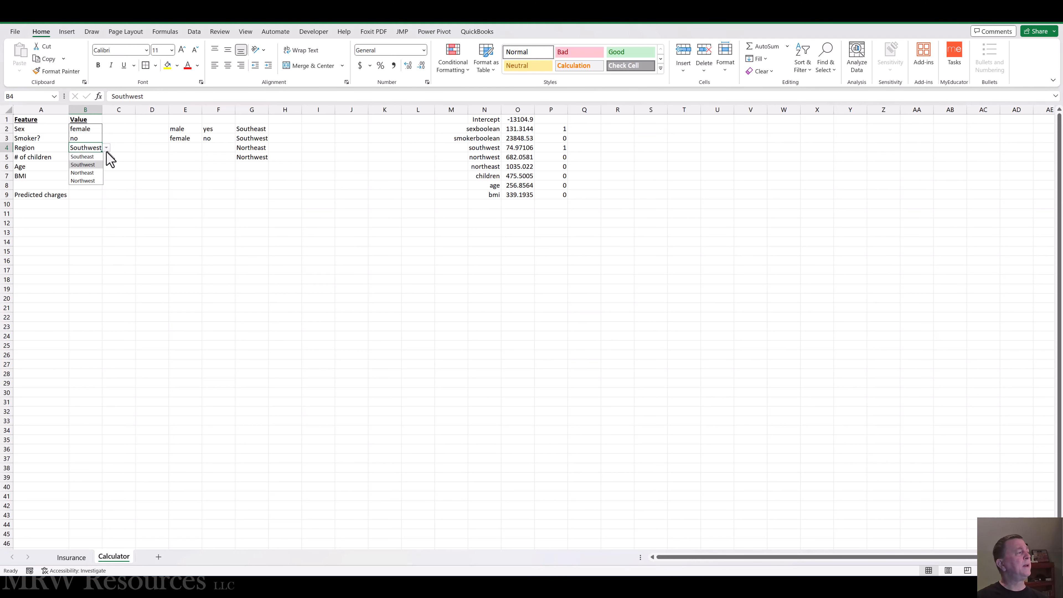
pyautogui.click(88, 172)
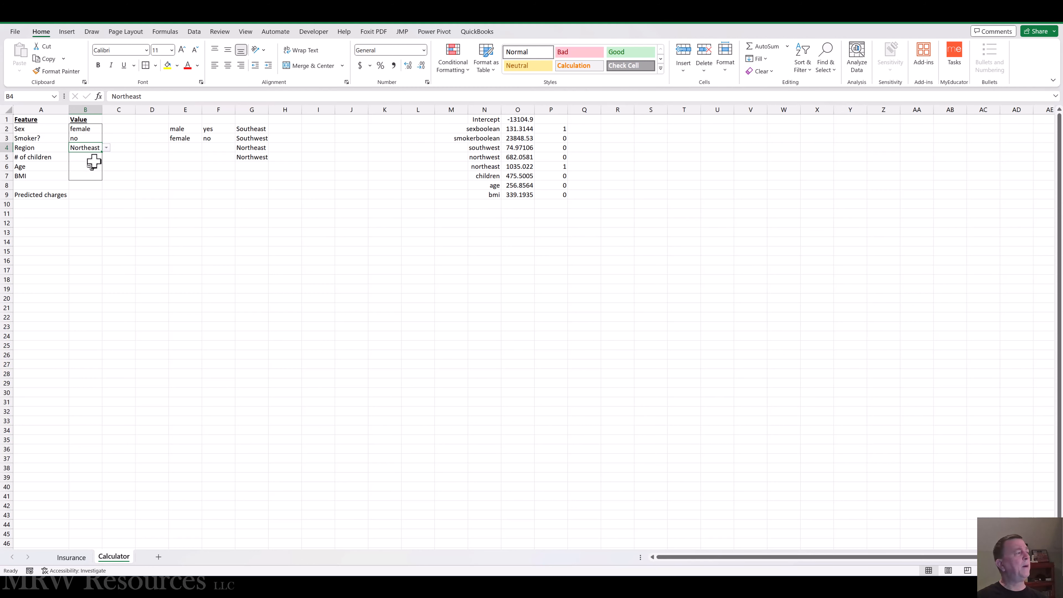
pyautogui.click(107, 148)
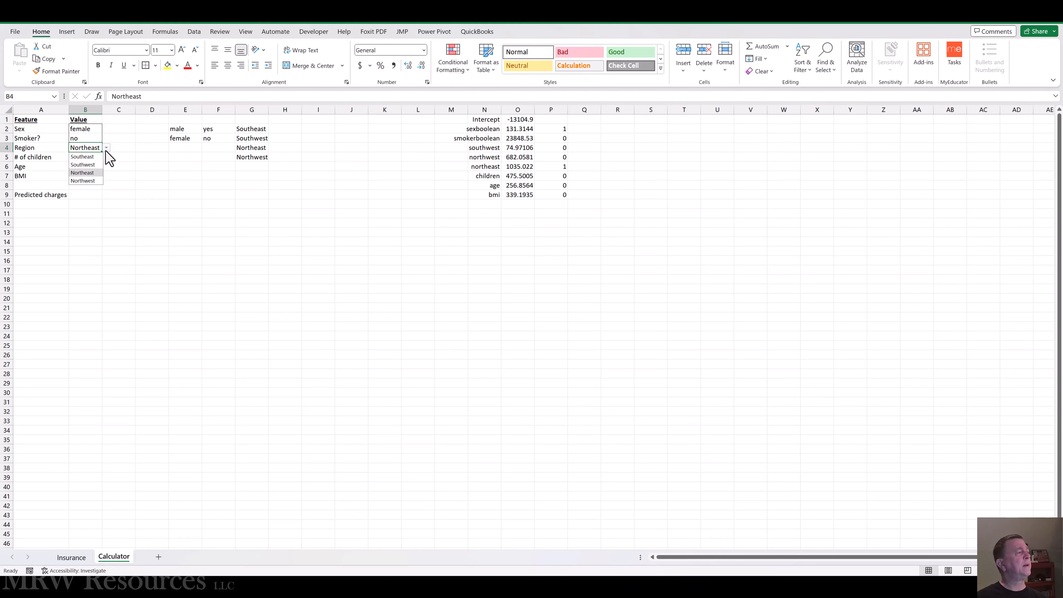
pyautogui.click(86, 180)
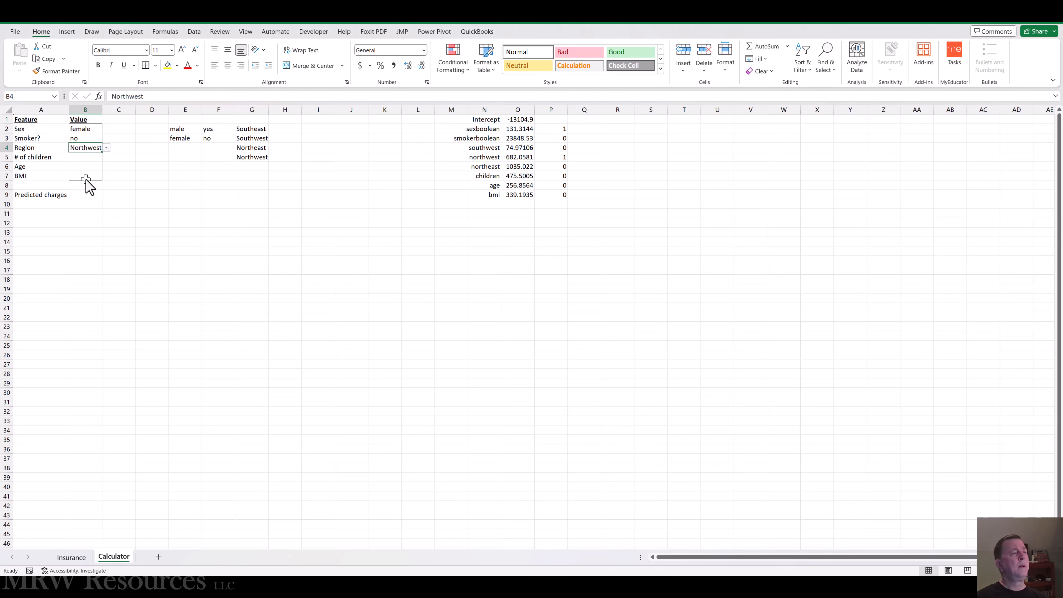
pyautogui.click(108, 149)
pyautogui.click(92, 157)
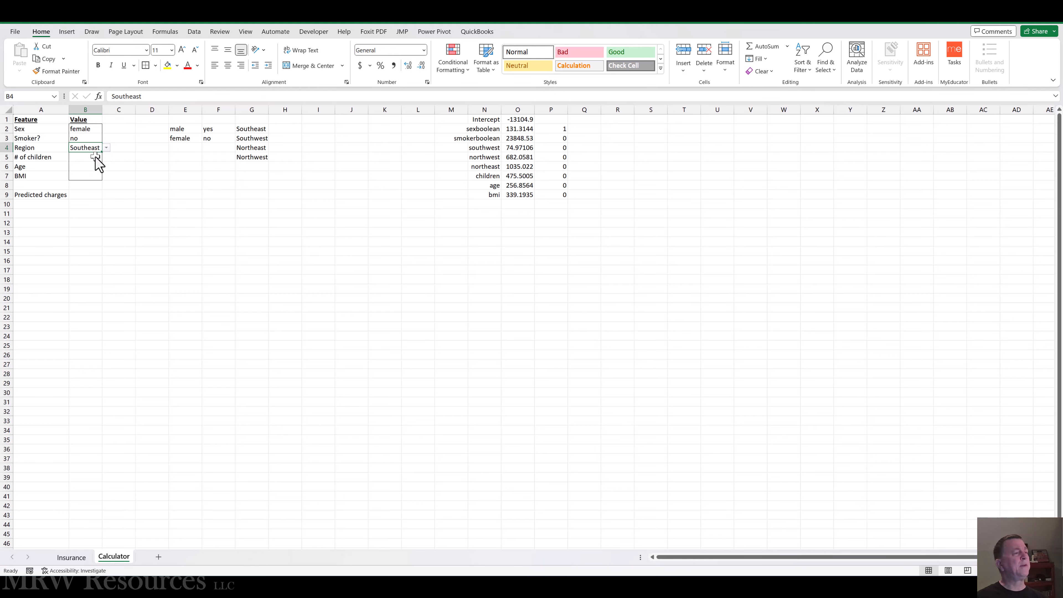
# Step: Enter 2 as the number of children in B5
pyautogui.click(87, 158)
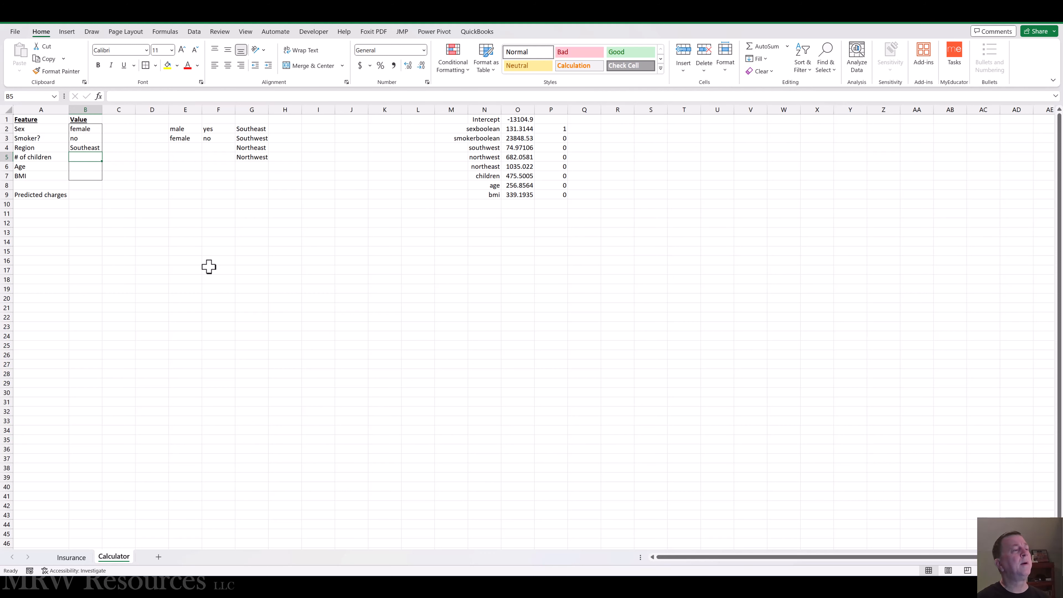
pyautogui.write('2')
pyautogui.hotkey('ctrl', 'Return')
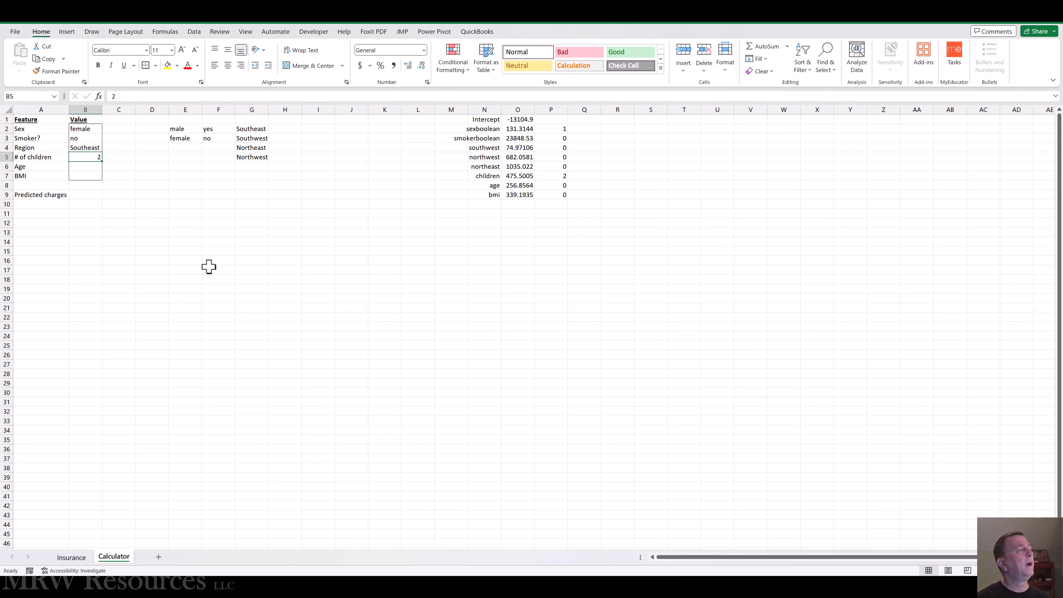
pyautogui.press('Down')
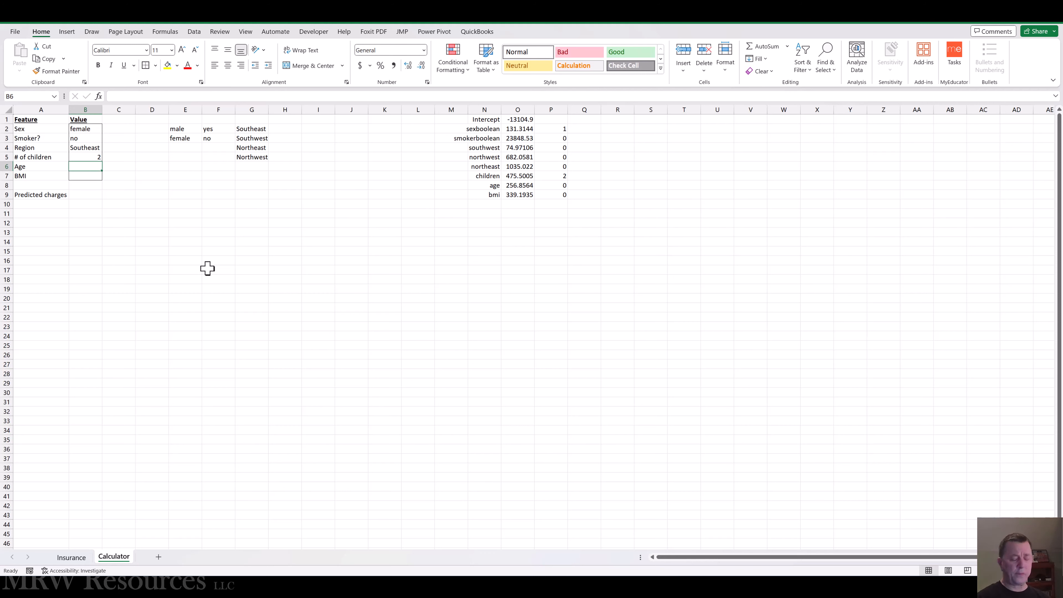
# Step: Enter 38 for Age in B6 and 33 for BMI in B7
pyautogui.write('38')
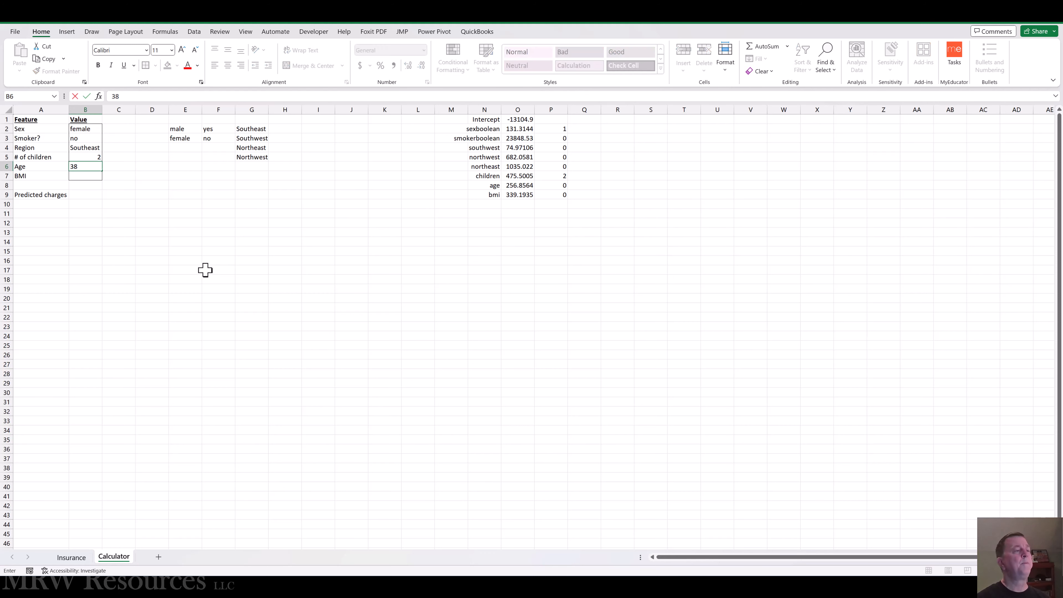
pyautogui.hotkey('ctrl', 'Return')
pyautogui.press('Down')
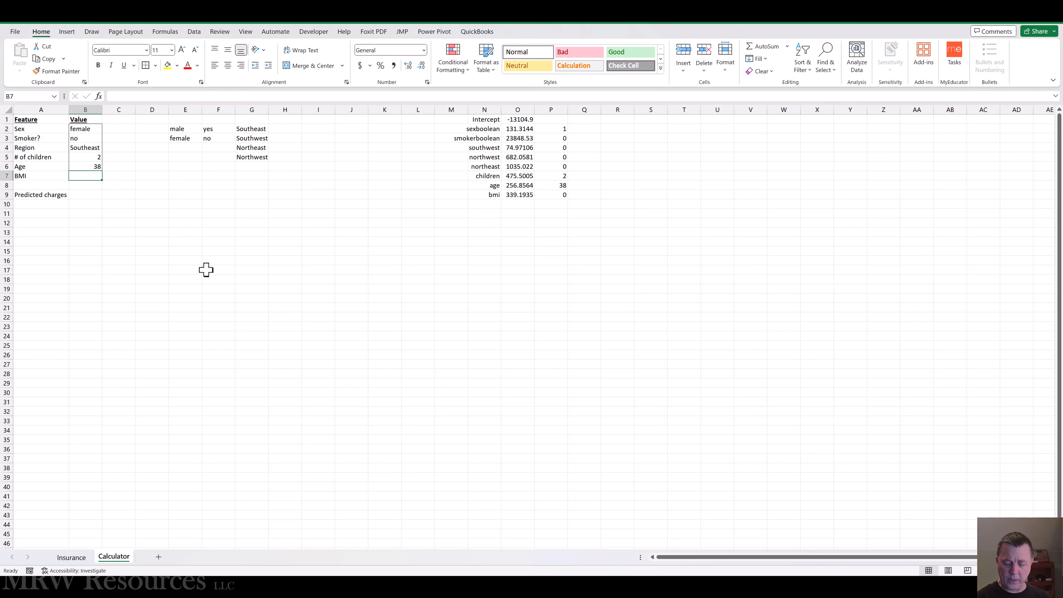
pyautogui.write('33')
pyautogui.hotkey('ctrl', 'Return')
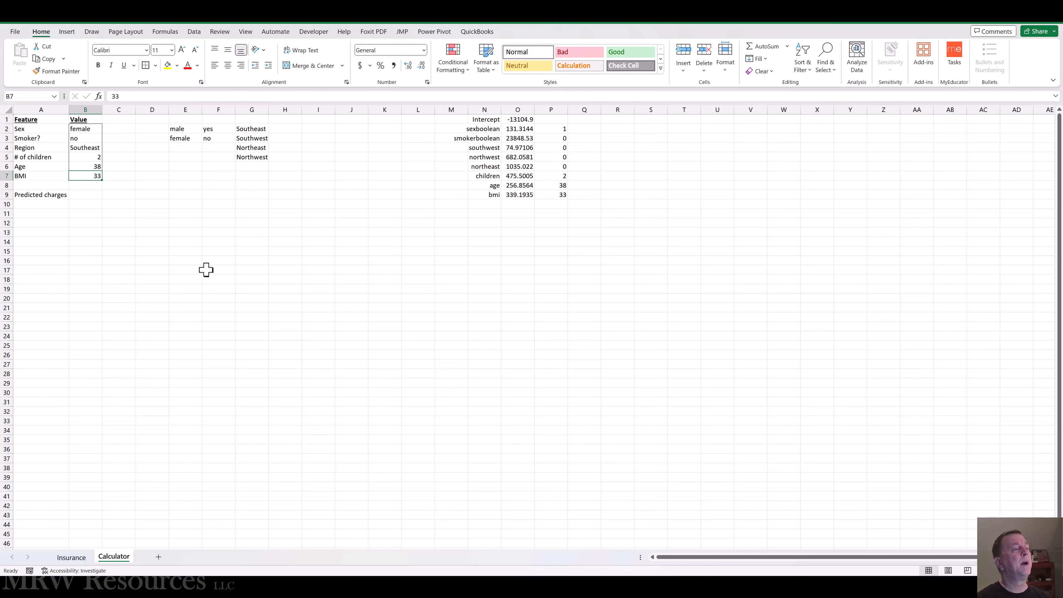
pyautogui.press('Up')
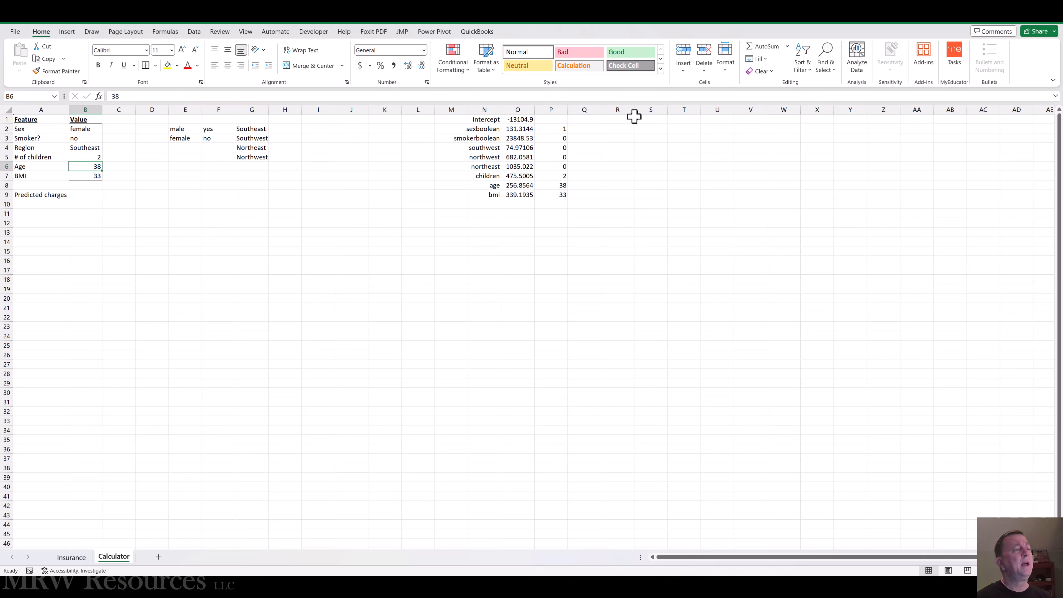
# Step: Bring the intercept coefficient into Q1 with the formula =O1
pyautogui.click(586, 120)
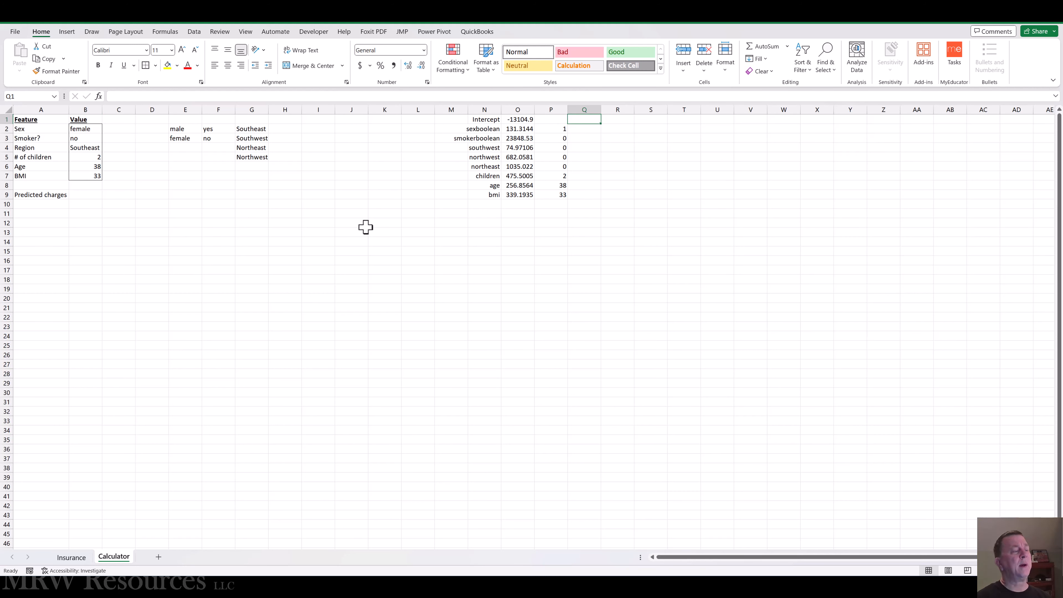
pyautogui.write('=')
pyautogui.press('Left')
pyautogui.press('Left')
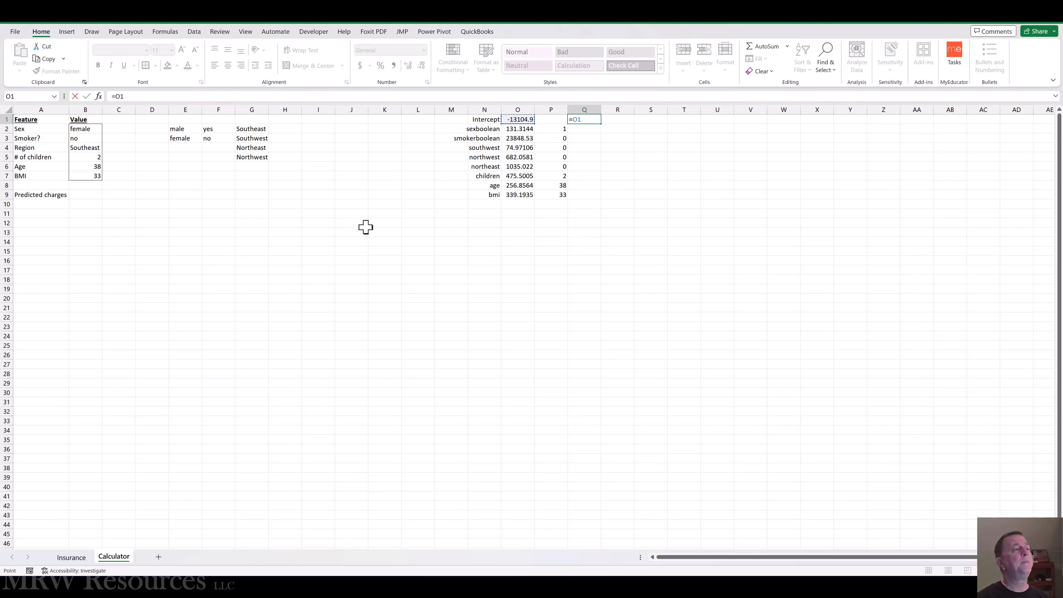
pyautogui.hotkey('ctrl', 'Return')
# Step: Multiply the sexboolean coefficient by its converted input in Q2 with the formula =O2*P2
pyautogui.press('Down')
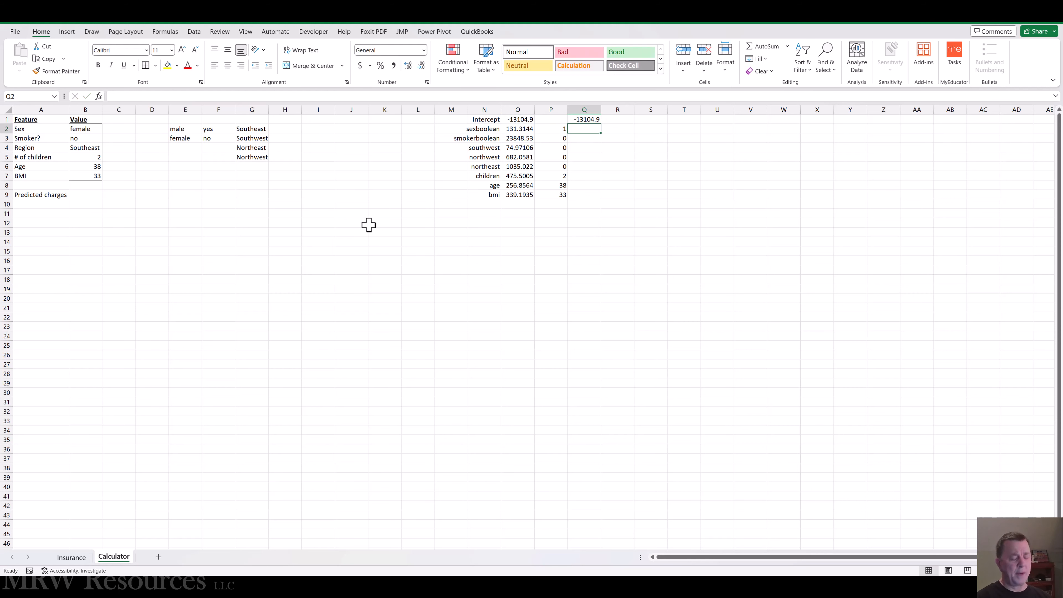
pyautogui.write('=')
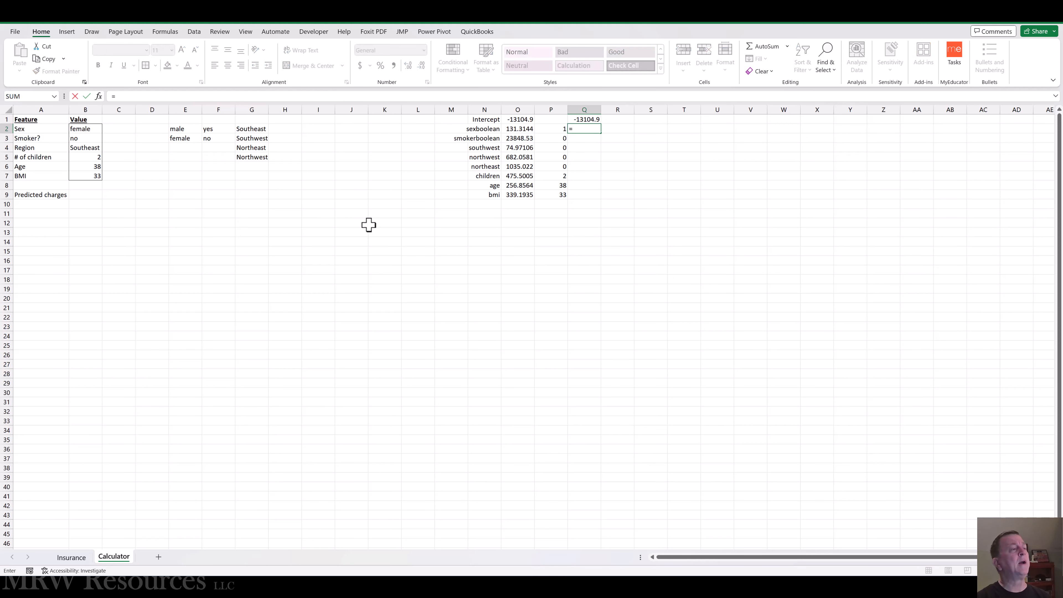
pyautogui.press('Left')
pyautogui.press('Left')
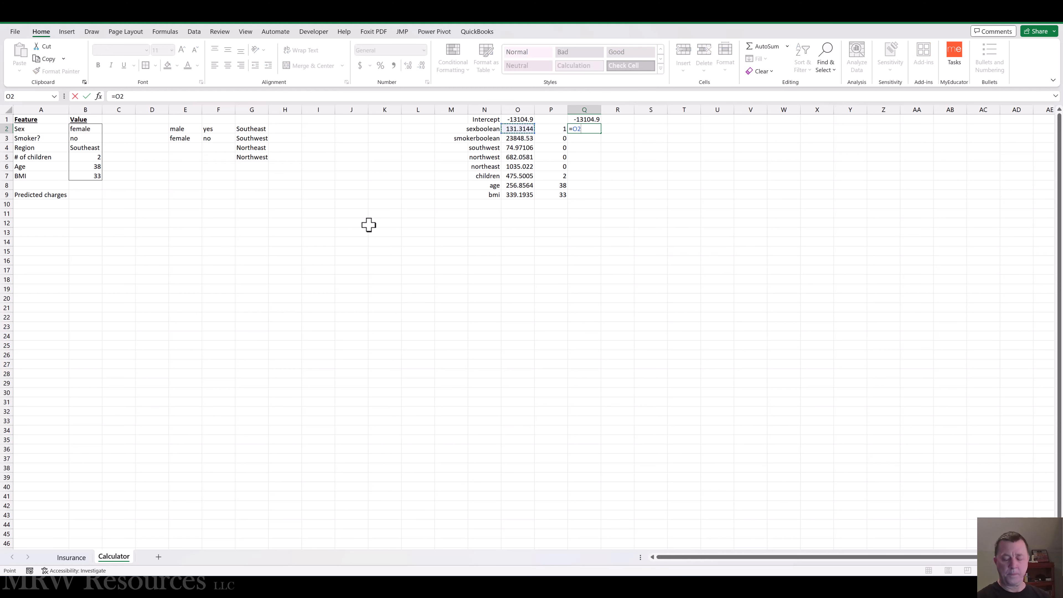
pyautogui.write('*')
pyautogui.press('Left')
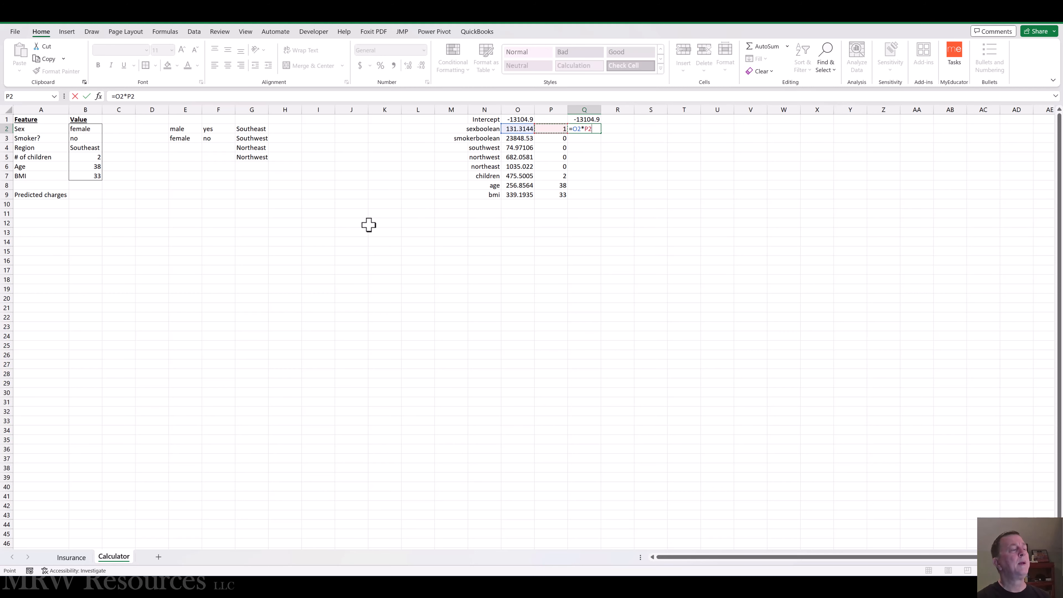
pyautogui.hotkey('ctrl', 'Return')
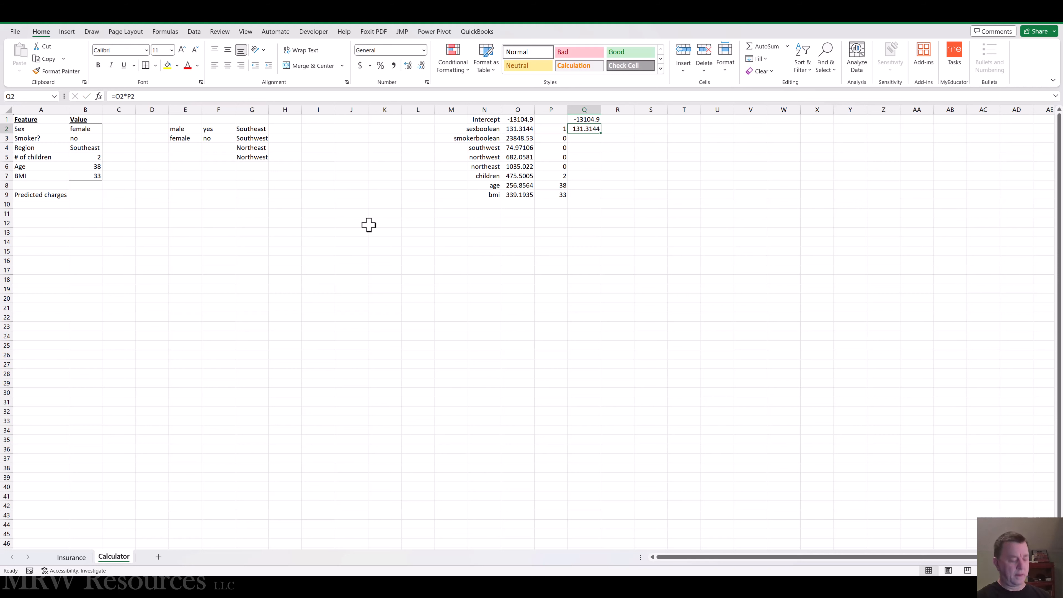
# Step: Copy the product formula from Q2 into Q3:Q9 for the remaining features
pyautogui.hotkey('ctrl', 'c')
pyautogui.press('Down')
pyautogui.hotkey('shift', 'Down')
pyautogui.hotkey('shift', 'Down')
pyautogui.hotkey('shift', 'Down')
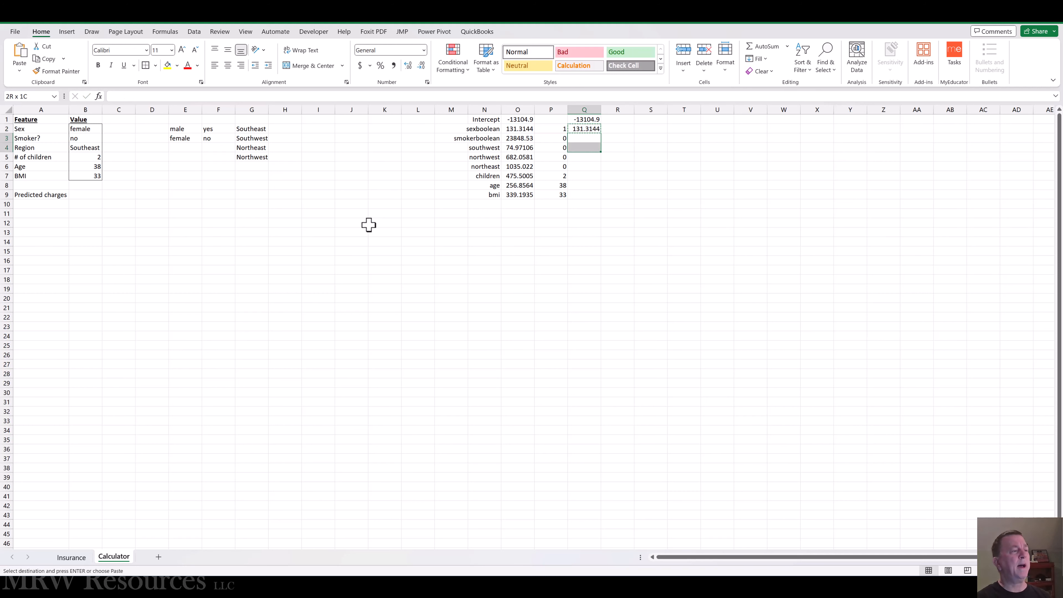
pyautogui.hotkey('shift', 'Down')
pyautogui.hotkey('shift', 'Down')
pyautogui.hotkey('shift', 'Down')
pyautogui.press('Return')
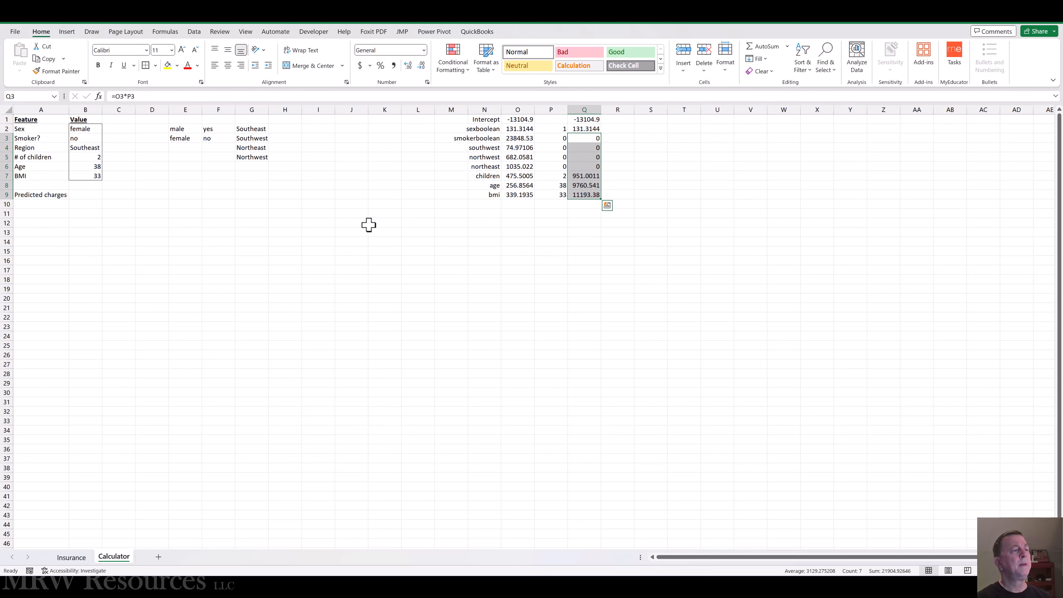
# Step: Calculate the predicted charges in B9 with the formula =SUM(Q1:Q9)
pyautogui.press('Down')
pyautogui.hotkey('ctrl', 'Down')
pyautogui.press('Down')
pyautogui.press('Down')
pyautogui.press('Down')
pyautogui.press('Up')
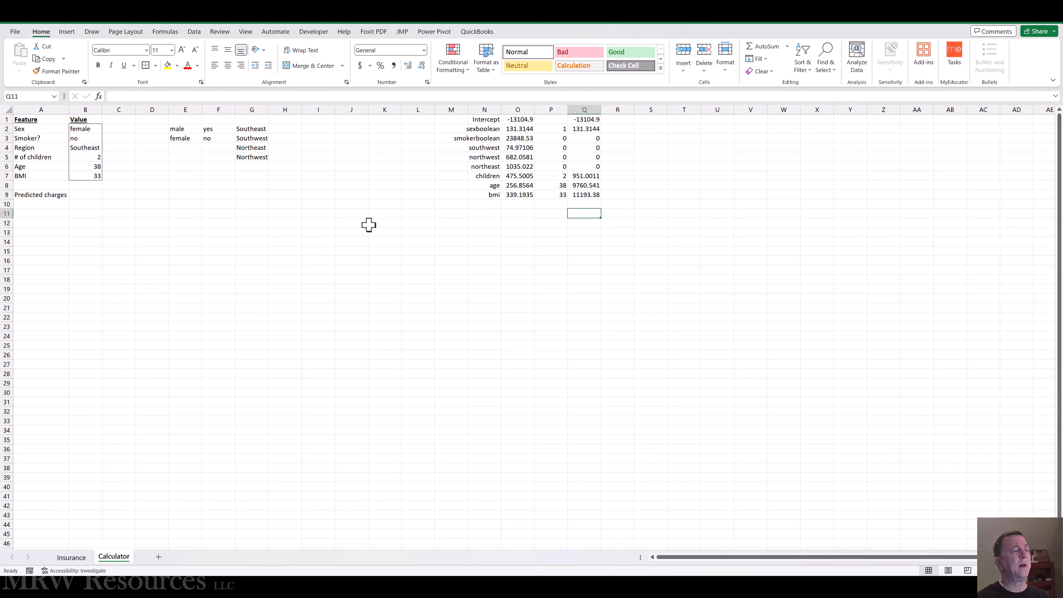
pyautogui.press('Left')
pyautogui.press('Left')
pyautogui.press('Left')
pyautogui.press('Left')
pyautogui.press('Left')
pyautogui.press('Left')
pyautogui.press('Left')
pyautogui.press('Left')
pyautogui.press('Left')
pyautogui.press('Left')
pyautogui.press('Left')
pyautogui.press('Left')
pyautogui.press('Left')
pyautogui.press('Left')
pyautogui.press('Left')
pyautogui.press('Left')
pyautogui.press('Up')
pyautogui.press('Up')
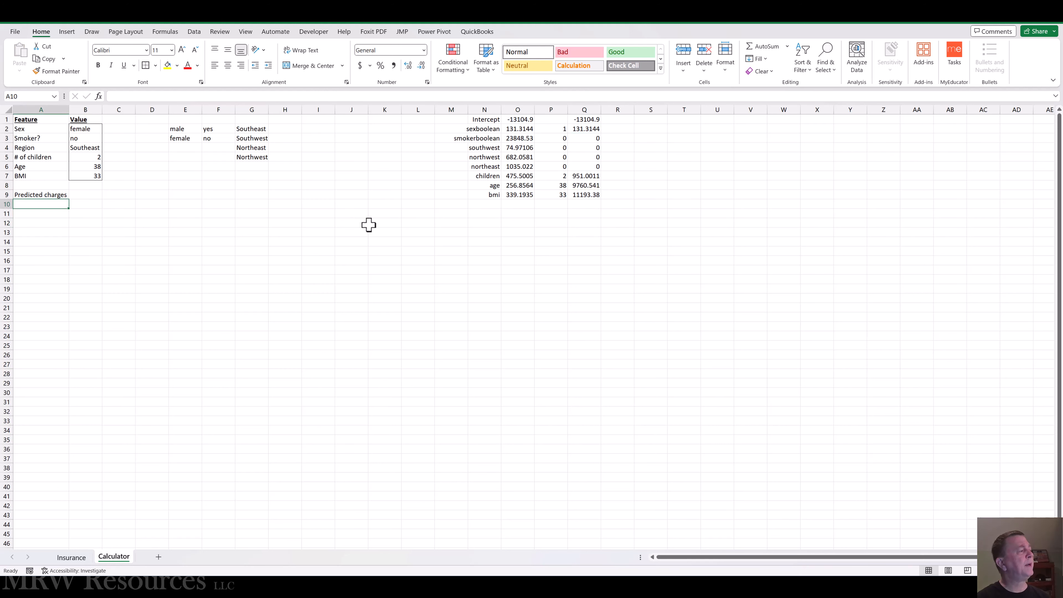
pyautogui.press('Right')
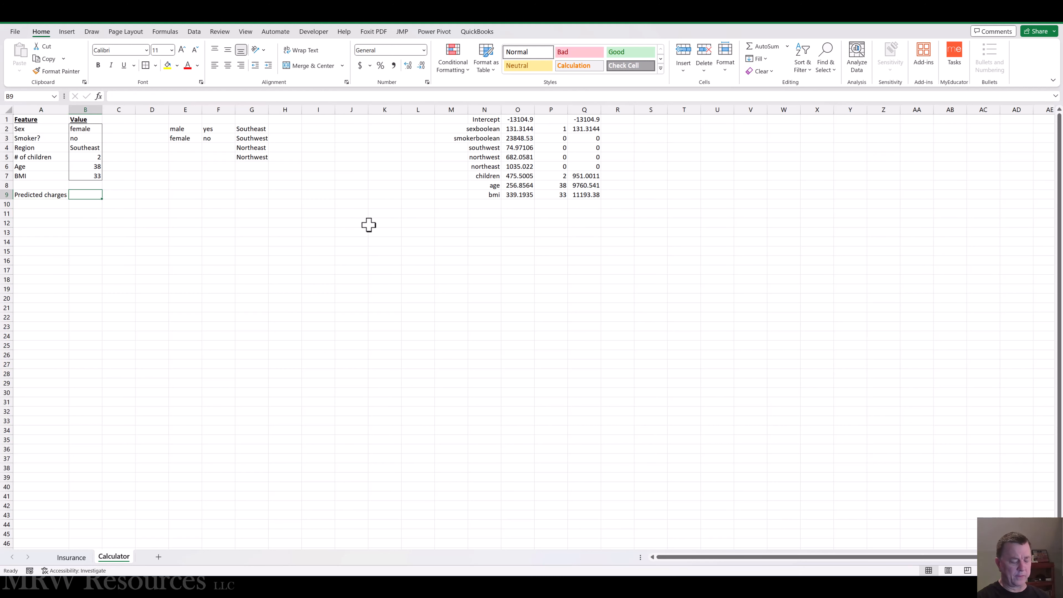
pyautogui.write('=sum(')
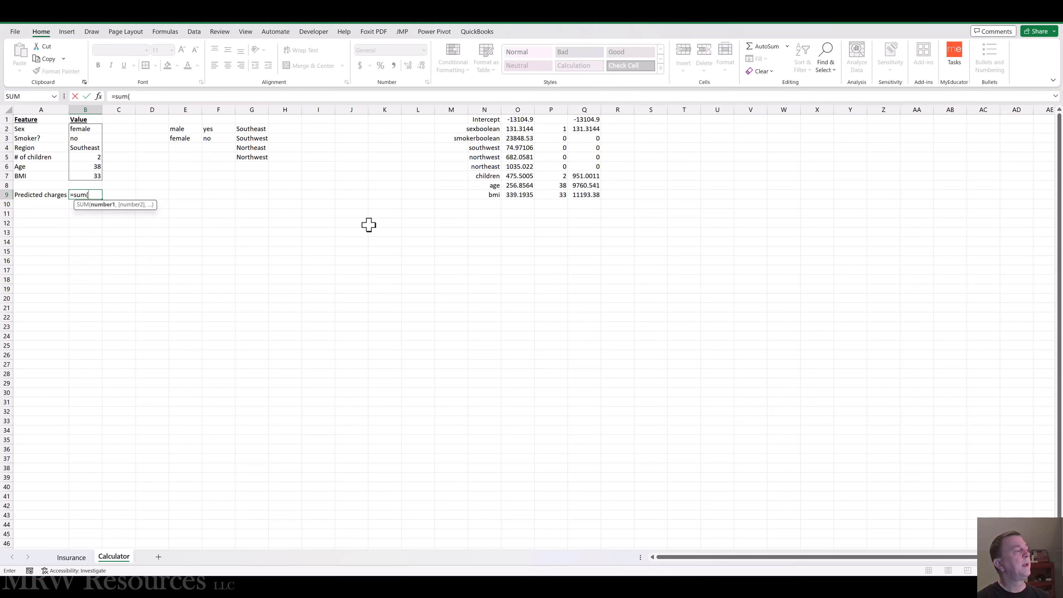
pyautogui.press('Right')
pyautogui.press('Right')
pyautogui.press('Right')
pyautogui.press('Right')
pyautogui.press('Right')
pyautogui.press('Right')
pyautogui.press('Right')
pyautogui.press('Right')
pyautogui.press('Right')
pyautogui.press('Right')
pyautogui.press('Right')
pyautogui.press('Right')
pyautogui.press('Right')
pyautogui.press('Right')
pyautogui.press('Right')
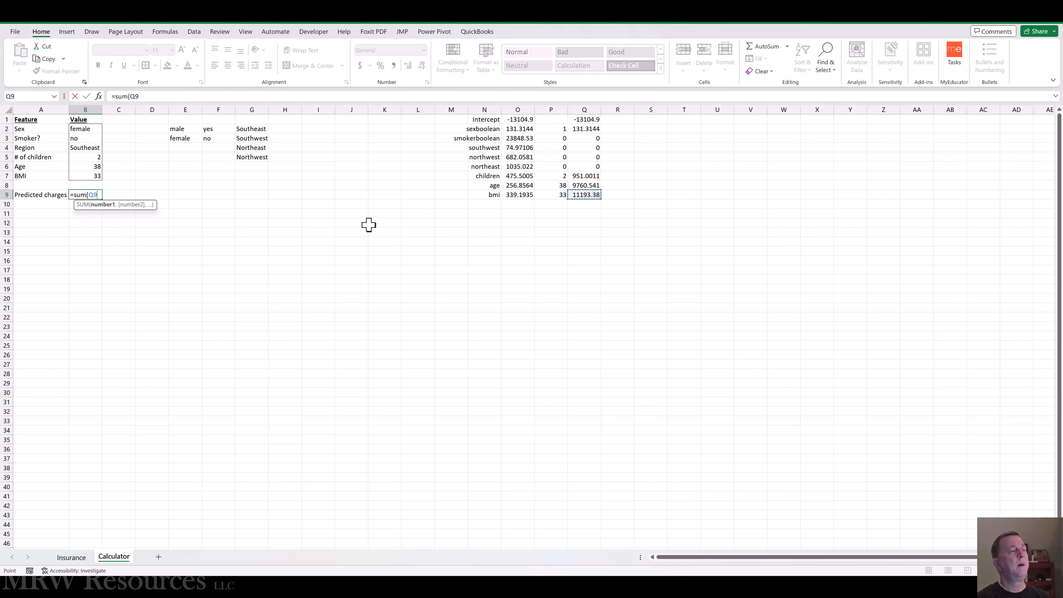
pyautogui.hotkey('shift', 'Up')
pyautogui.hotkey('shift', 'Up')
pyautogui.hotkey('shift', 'Up')
pyautogui.hotkey('shift', 'Up')
pyautogui.hotkey('shift', 'Up')
pyautogui.hotkey('shift', 'Up')
pyautogui.hotkey('shift', 'Up')
pyautogui.hotkey('shift', 'Up')
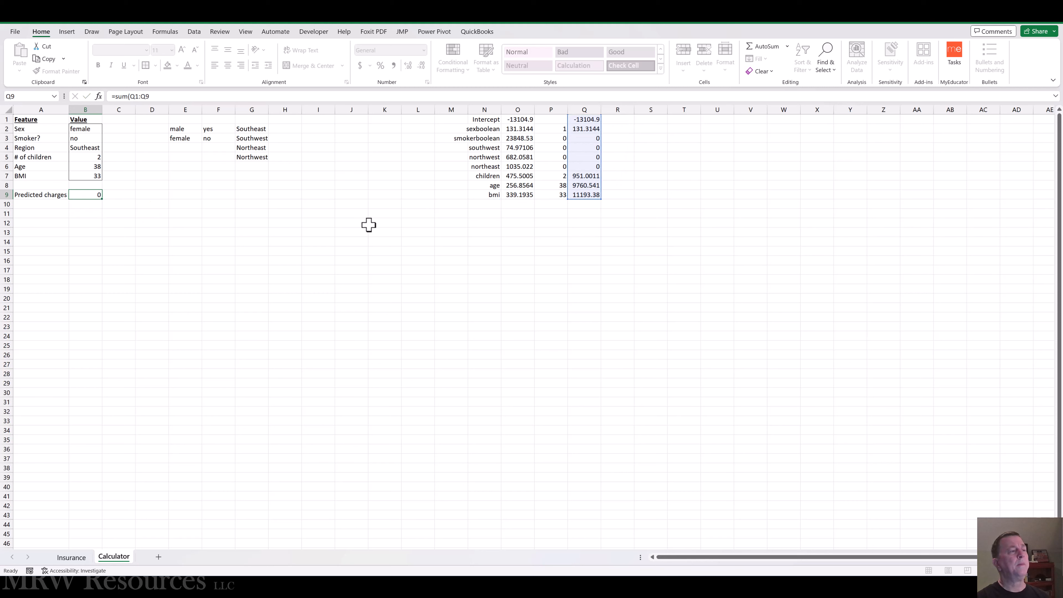
pyautogui.hotkey('ctrl', 'Return')
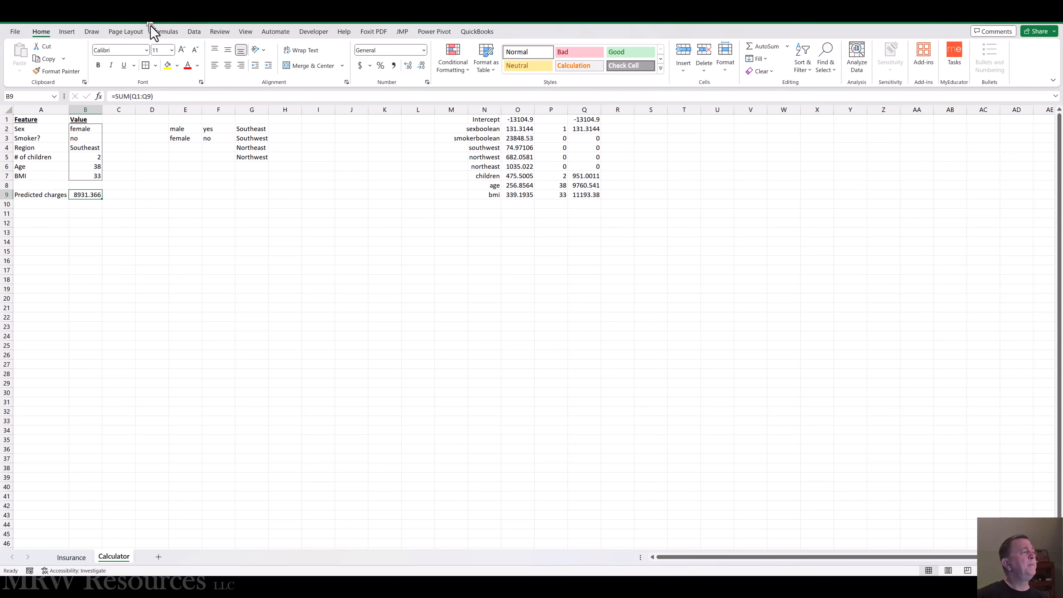
# Step: Format the predicted charges in B9 in comma style and widen column B slightly
pyautogui.click(393, 71)
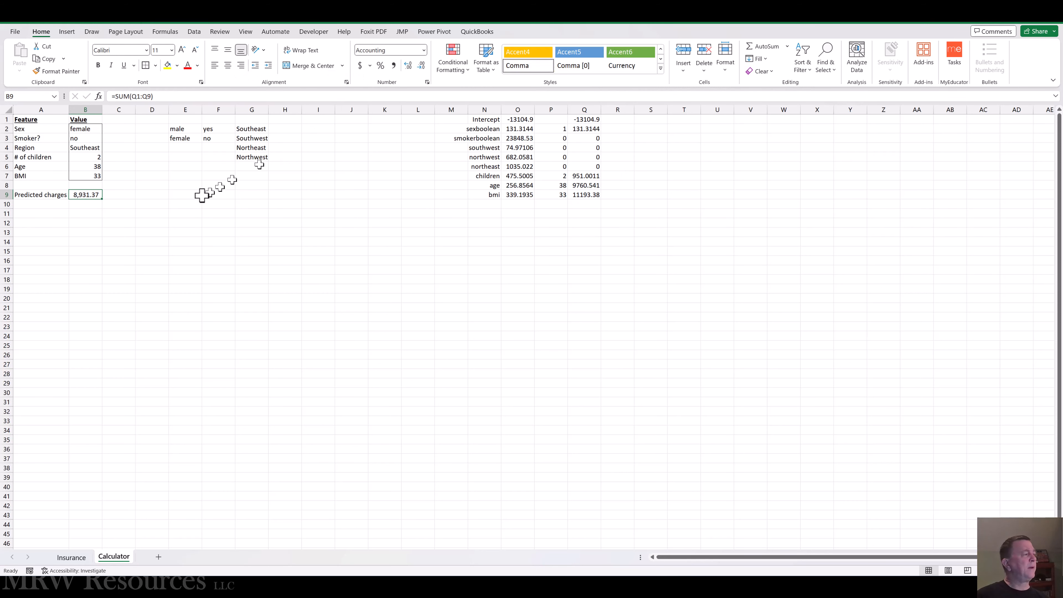
pyautogui.moveTo(103, 110); pyautogui.dragTo(107, 109)
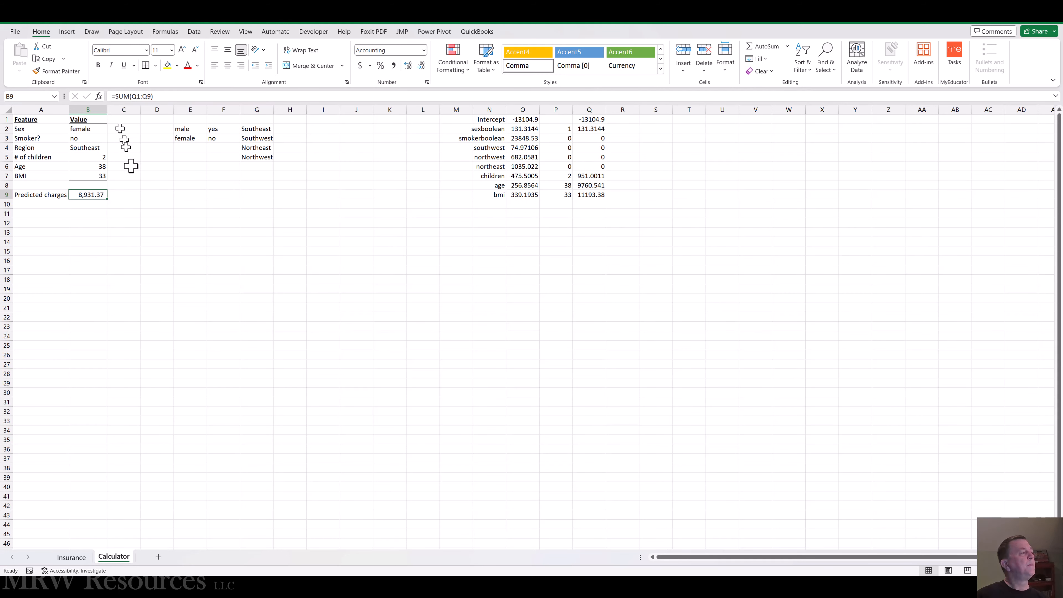
pyautogui.click(137, 195)
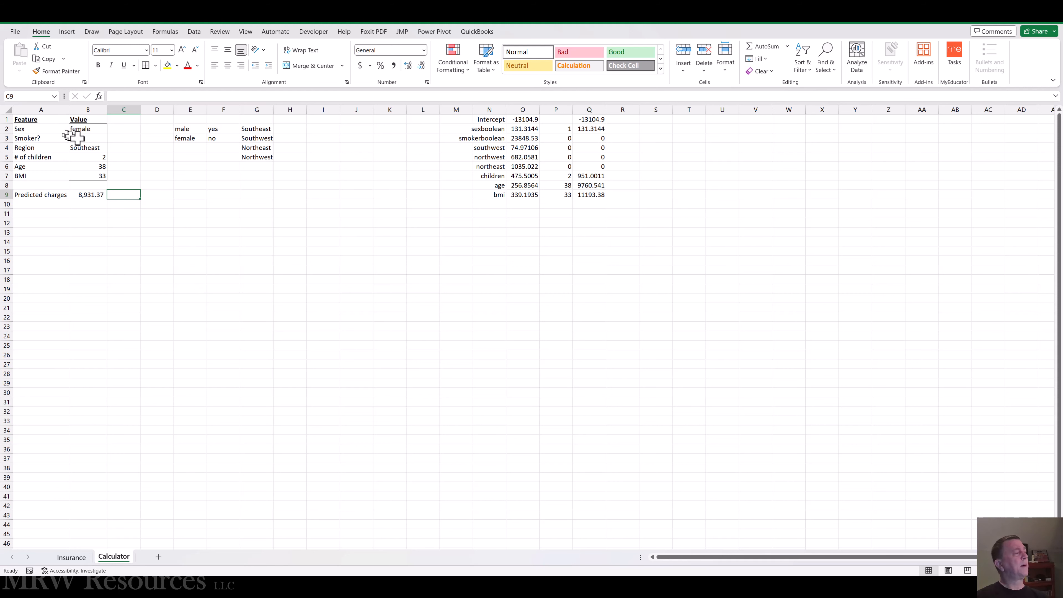
# Step: Choose yes for Smoker? in B3 and Northeast for Region in B4
pyautogui.click(88, 138)
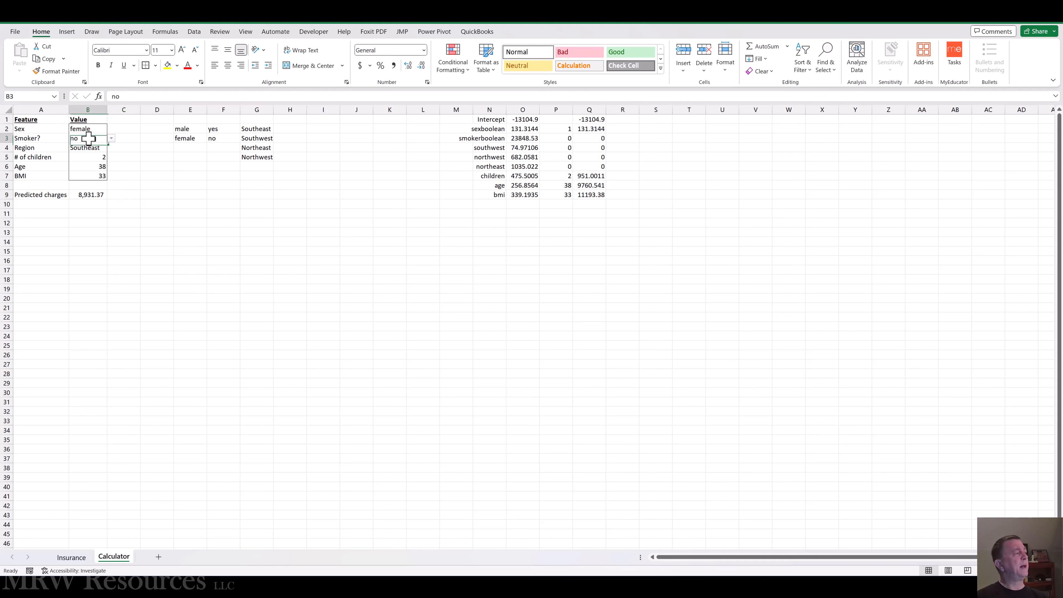
pyautogui.click(111, 138)
pyautogui.click(80, 147)
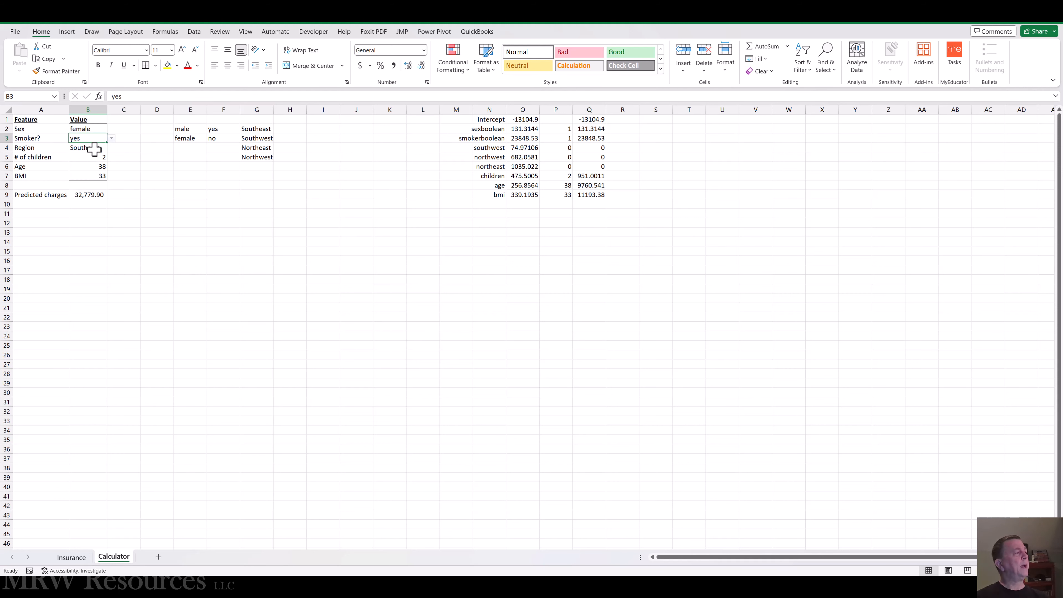
pyautogui.click(88, 147)
pyautogui.click(111, 147)
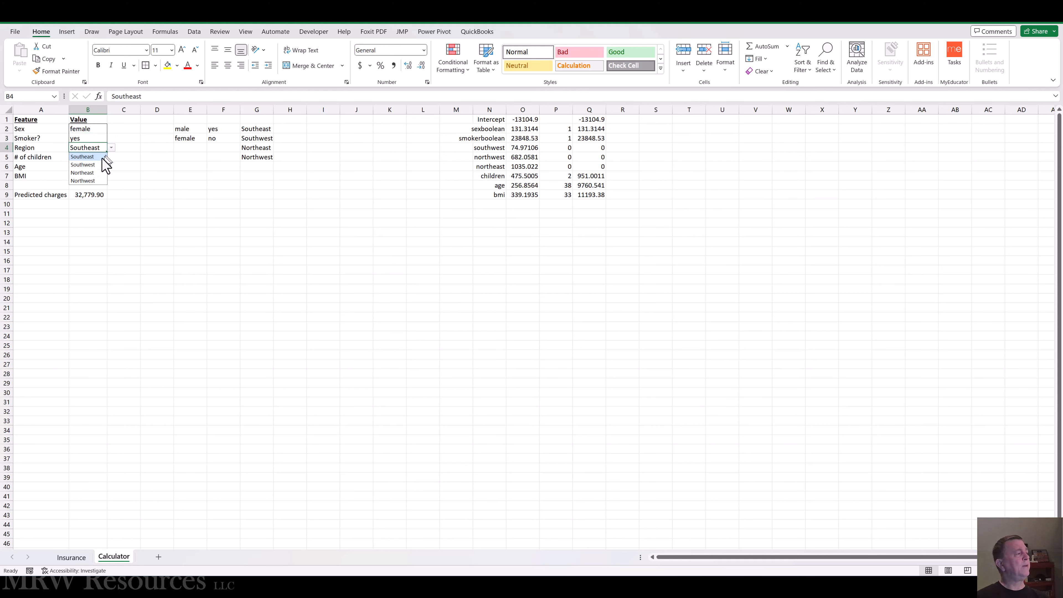
pyautogui.click(93, 173)
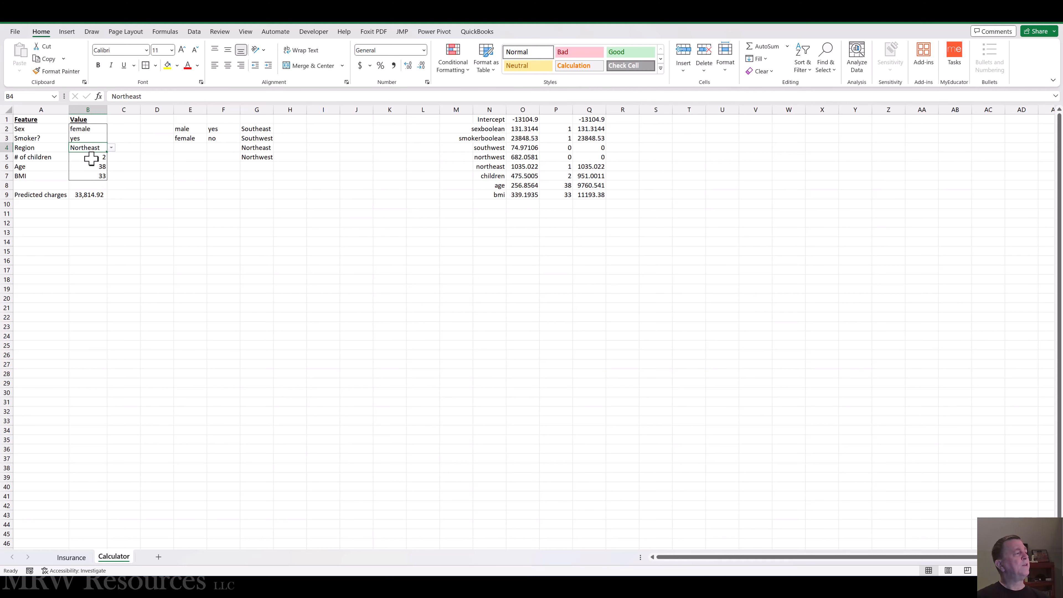
# Step: Set the number of children to 1, Age to 43 and BMI to 42 in B5:B7
pyautogui.click(88, 157)
pyautogui.write('1')
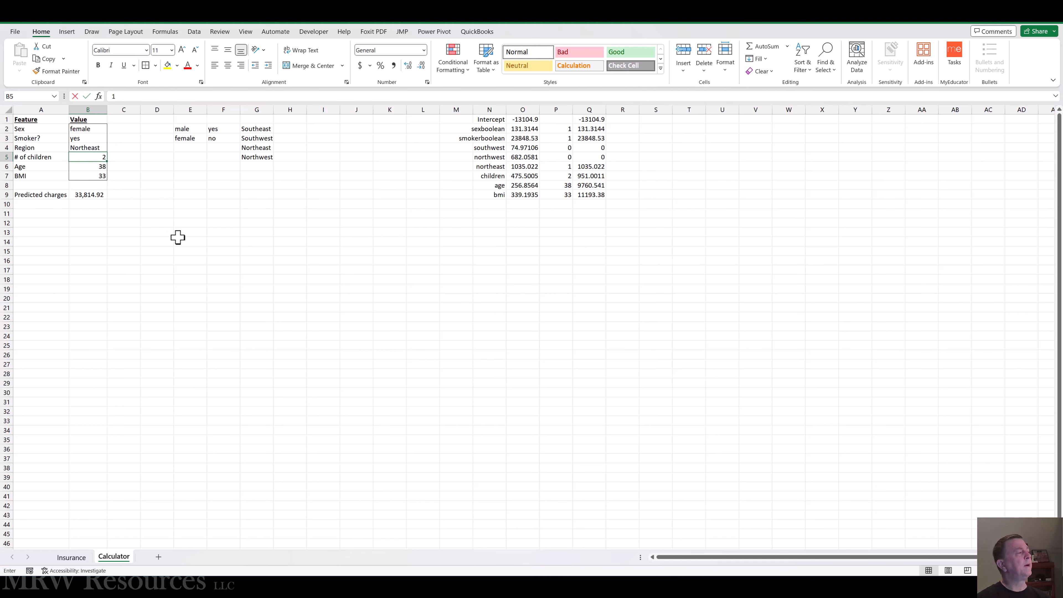
pyautogui.hotkey('ctrl', 'Return')
pyautogui.press('Down')
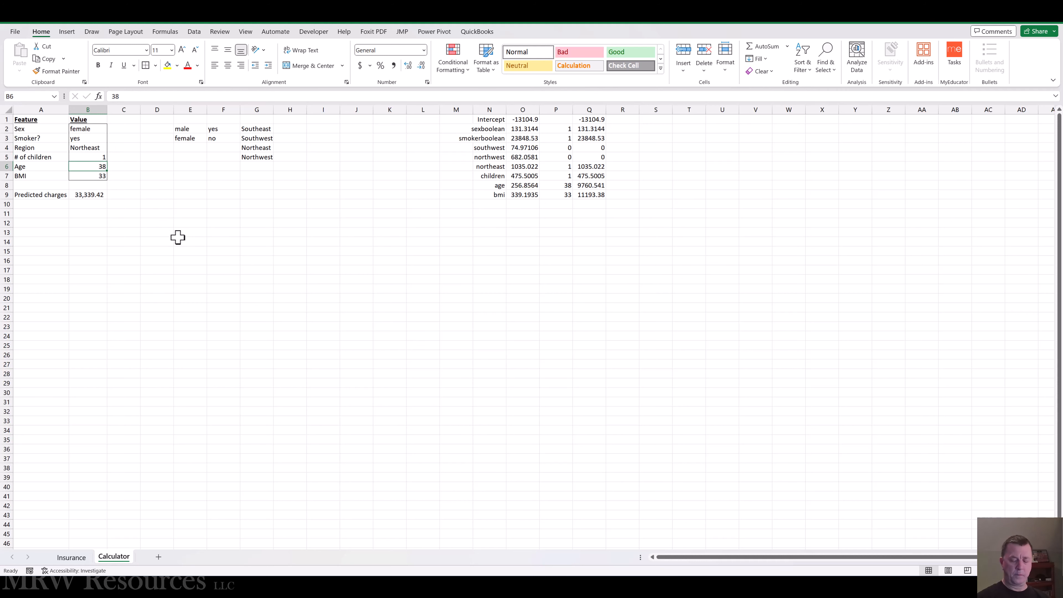
pyautogui.write('43')
pyautogui.hotkey('ctrl', 'Return')
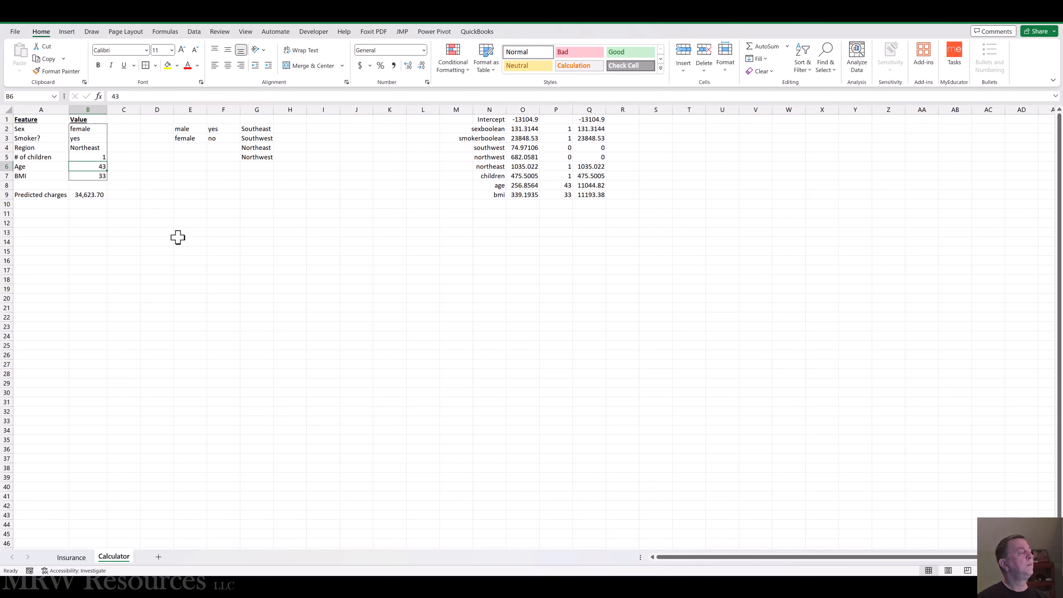
pyautogui.press('Down')
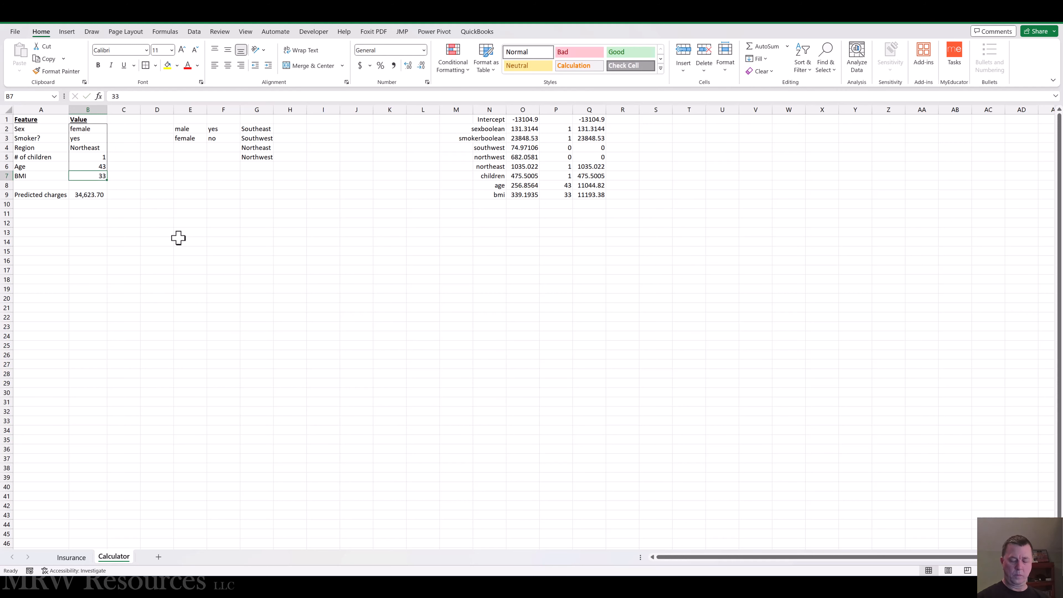
pyautogui.write('42')
pyautogui.hotkey('ctrl', 'Return')
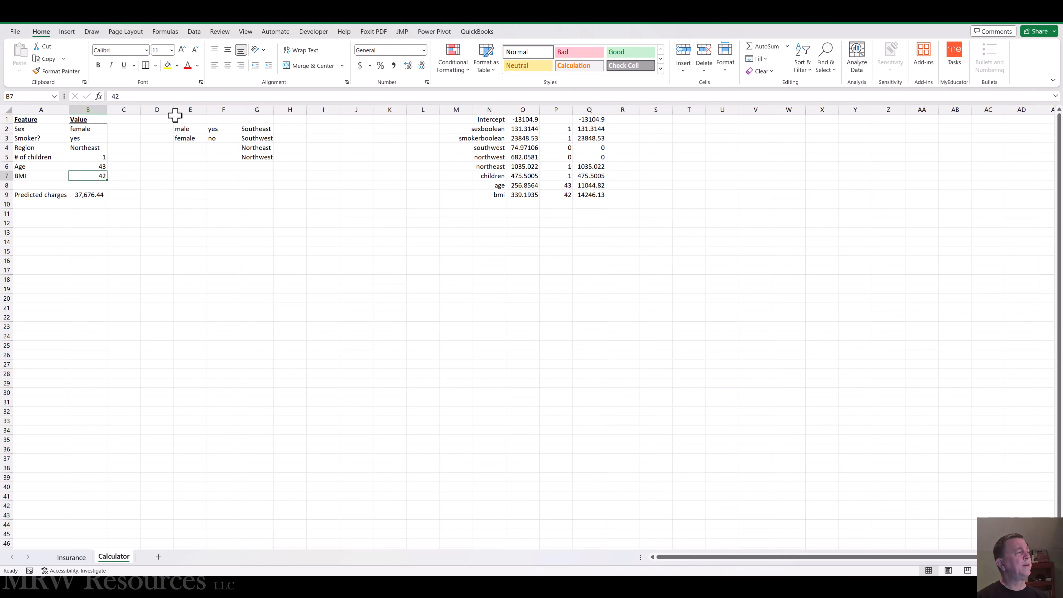
# Step: Hide columns E through Q, which hold the validation lists and coefficient calculations, and return to cell A1
pyautogui.click(190, 109)
pyautogui.hotkey('shift', 'Right')
pyautogui.hotkey('shift', 'Right')
pyautogui.hotkey('shift', 'Right')
pyautogui.hotkey('shift', 'Right')
pyautogui.hotkey('shift', 'Right')
pyautogui.hotkey('shift', 'Right')
pyautogui.hotkey('shift', 'Right')
pyautogui.hotkey('shift', 'Right')
pyautogui.hotkey('shift', 'Right')
pyautogui.hotkey('shift', 'Right')
pyautogui.hotkey('shift', 'Right')
pyautogui.hotkey('shift', 'Right')
pyautogui.hotkey('shift', 'Right')
pyautogui.hotkey('shift', 'Right')
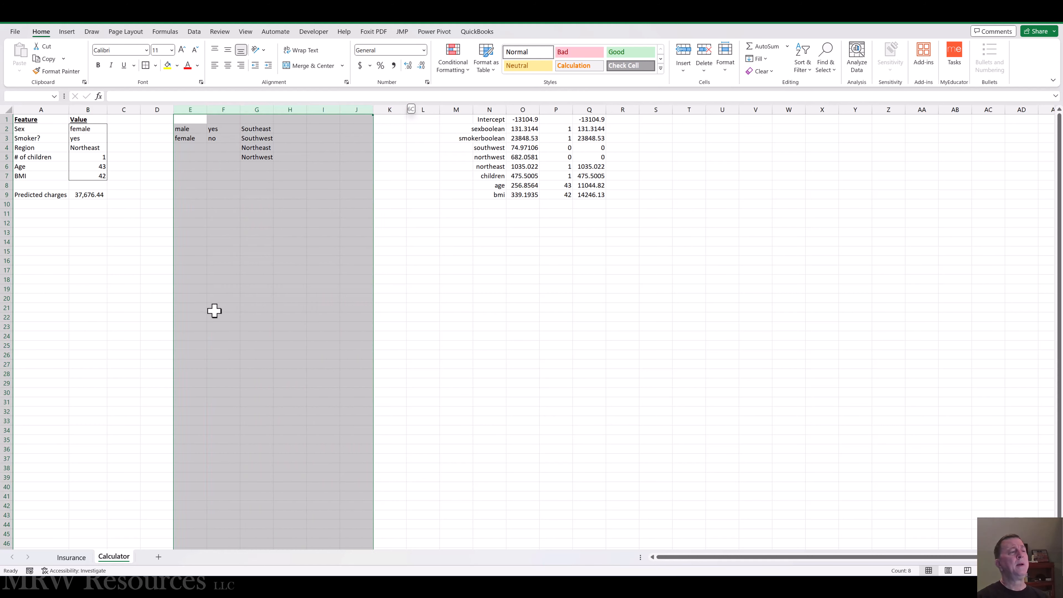
pyautogui.hotkey('shift', 'Left')
pyautogui.hotkey('shift', 'Left')
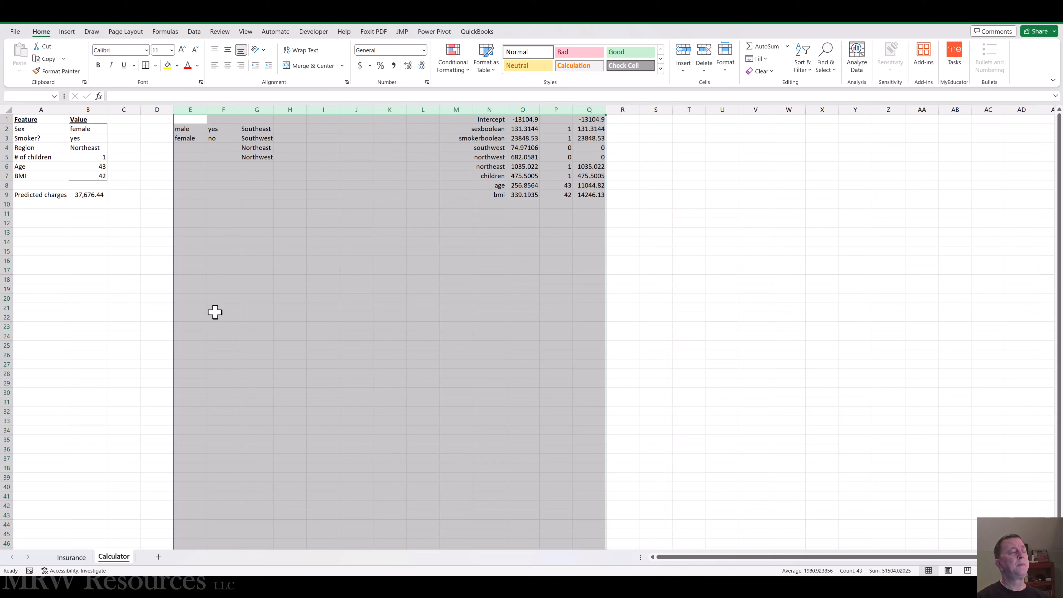
pyautogui.rightClick(283, 110)
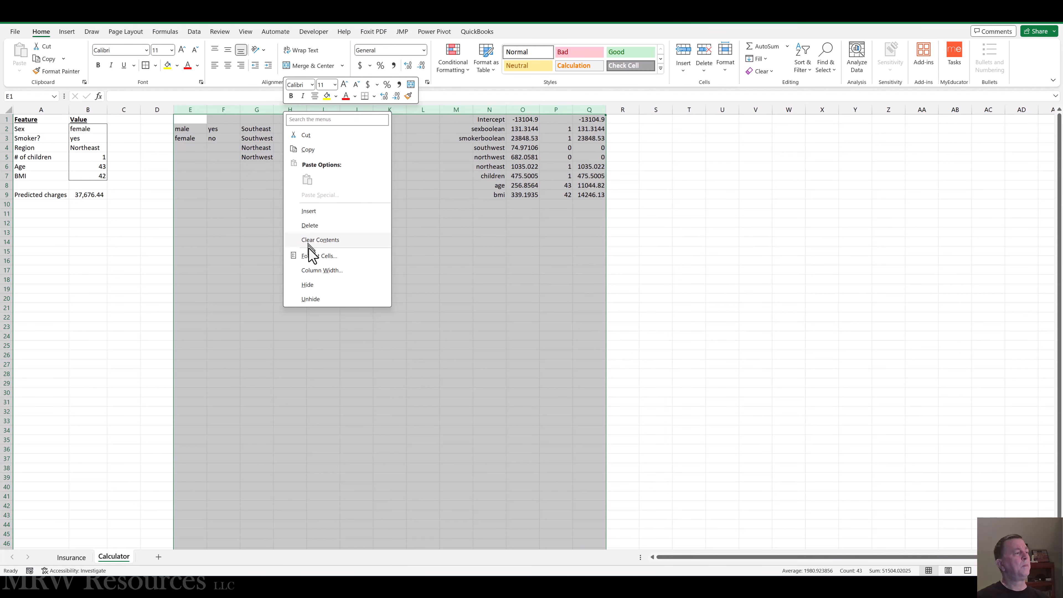
pyautogui.click(312, 285)
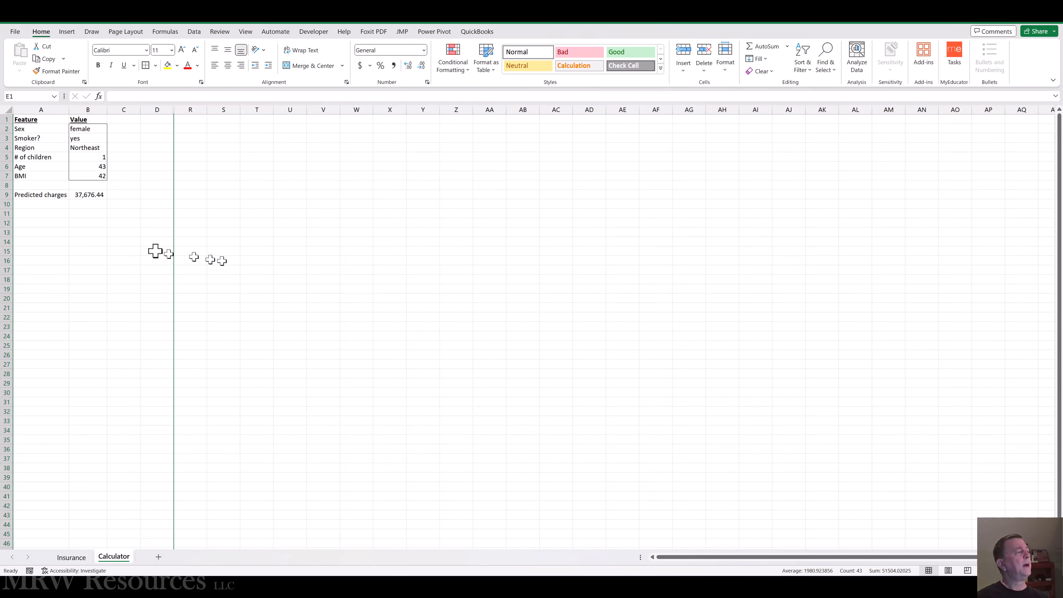
pyautogui.click(124, 243)
pyautogui.hotkey('ctrl', 'Home')
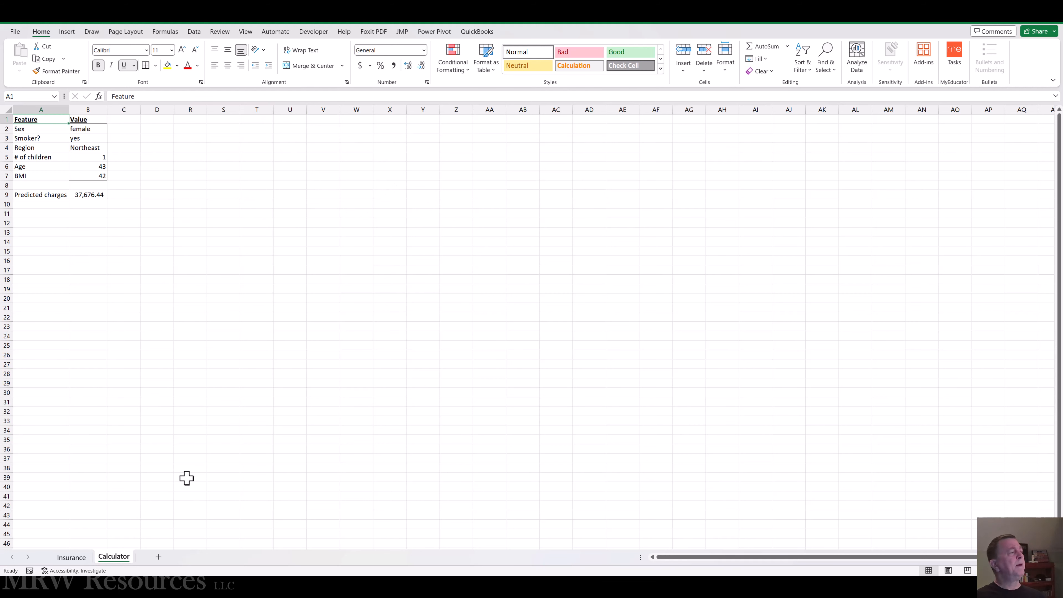
pyautogui.press('Right')
pyautogui.press('Right')
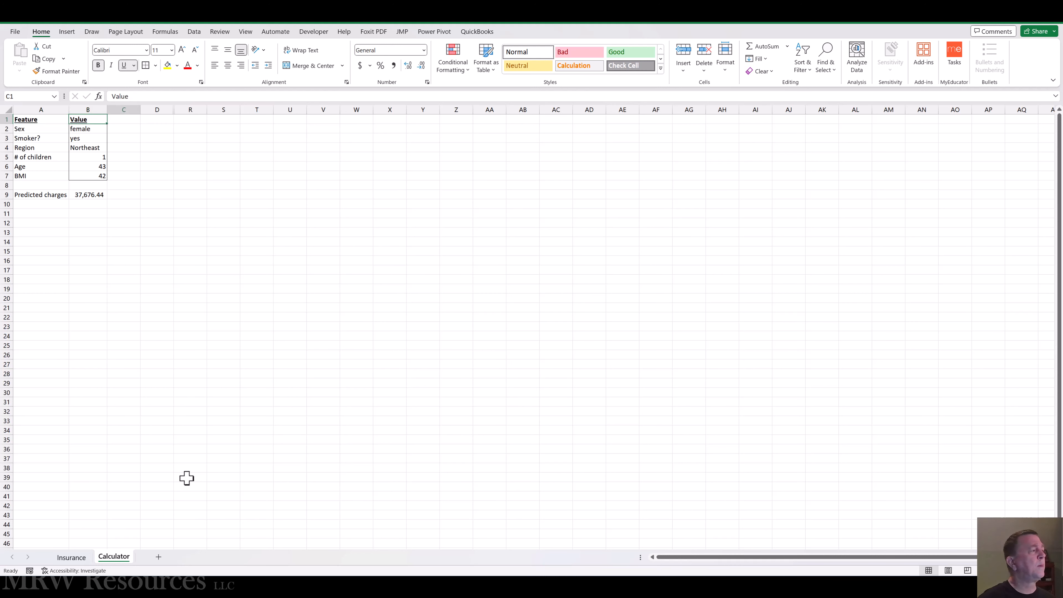
pyautogui.press('Right')
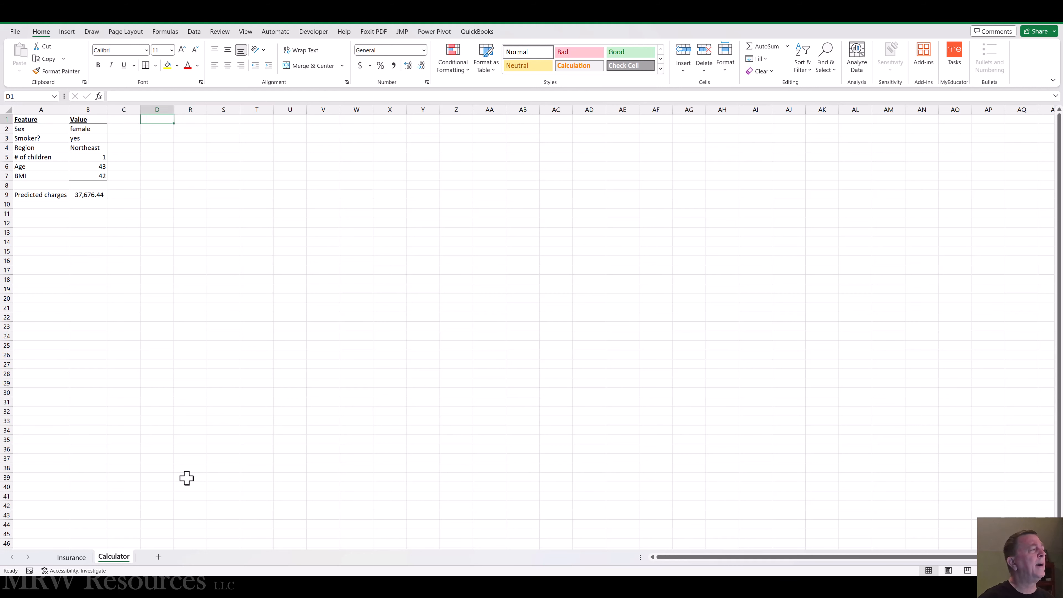
pyautogui.hotkey('shift', 'Right')
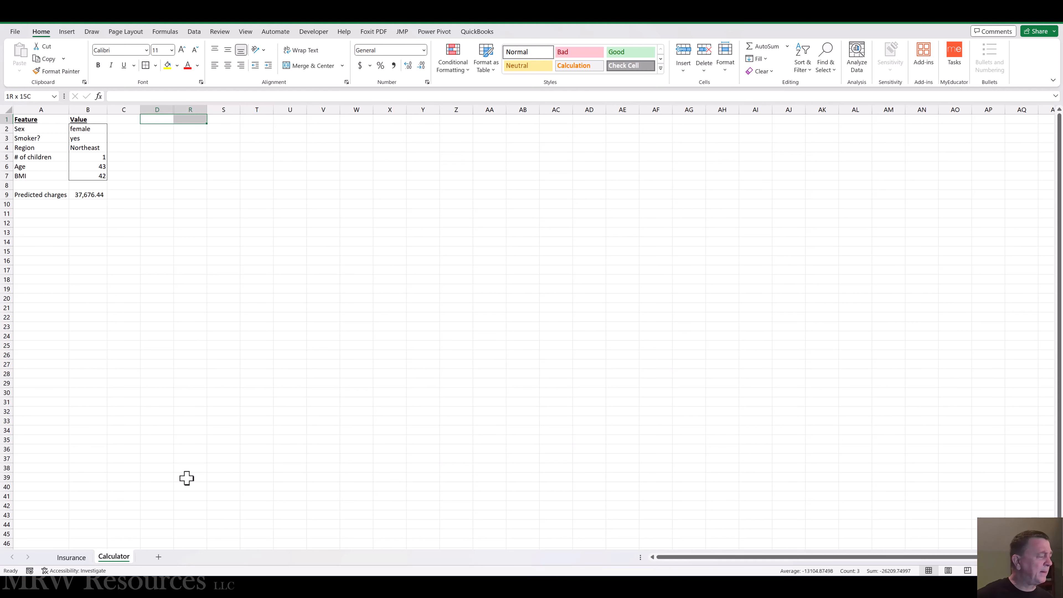
pyautogui.click(50, 233)
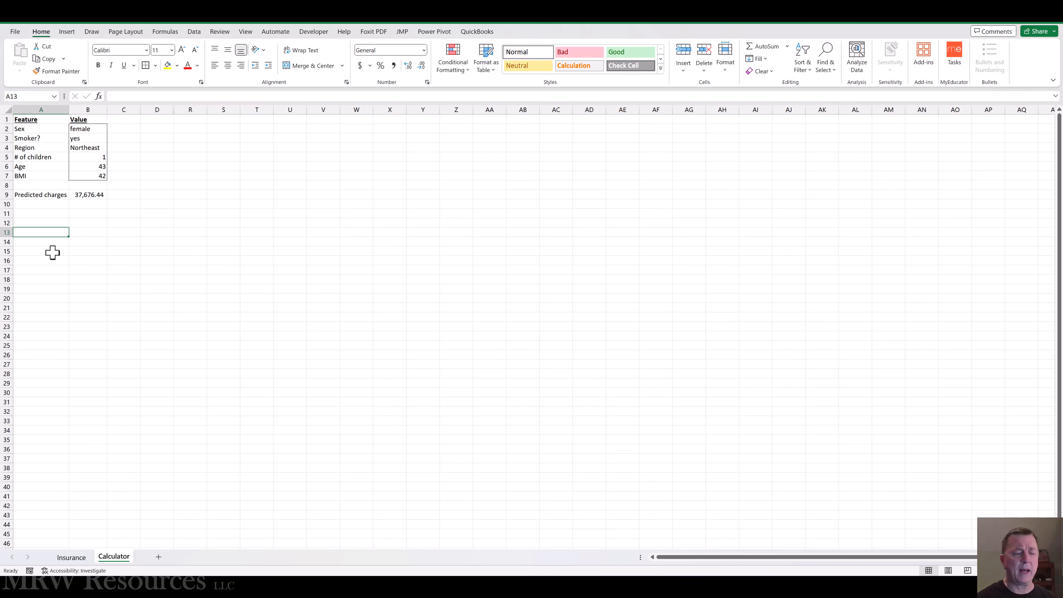
pyautogui.click(88, 233)
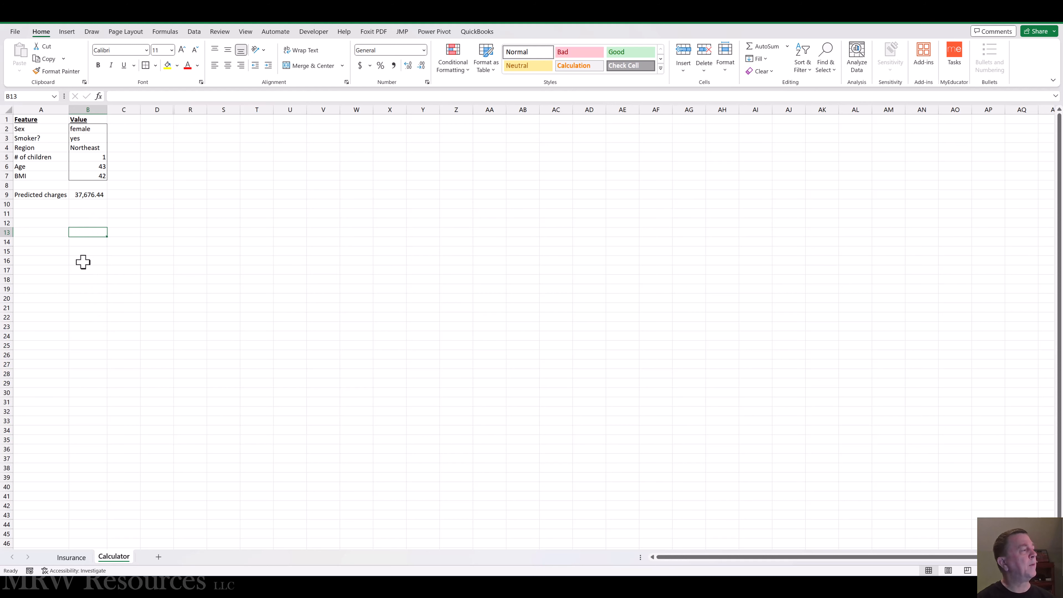
pyautogui.press('Up')
pyautogui.press('Up')
pyautogui.press('Up')
pyautogui.press('Up')
pyautogui.press('Up')
pyautogui.press('Up')
pyautogui.press('Up')
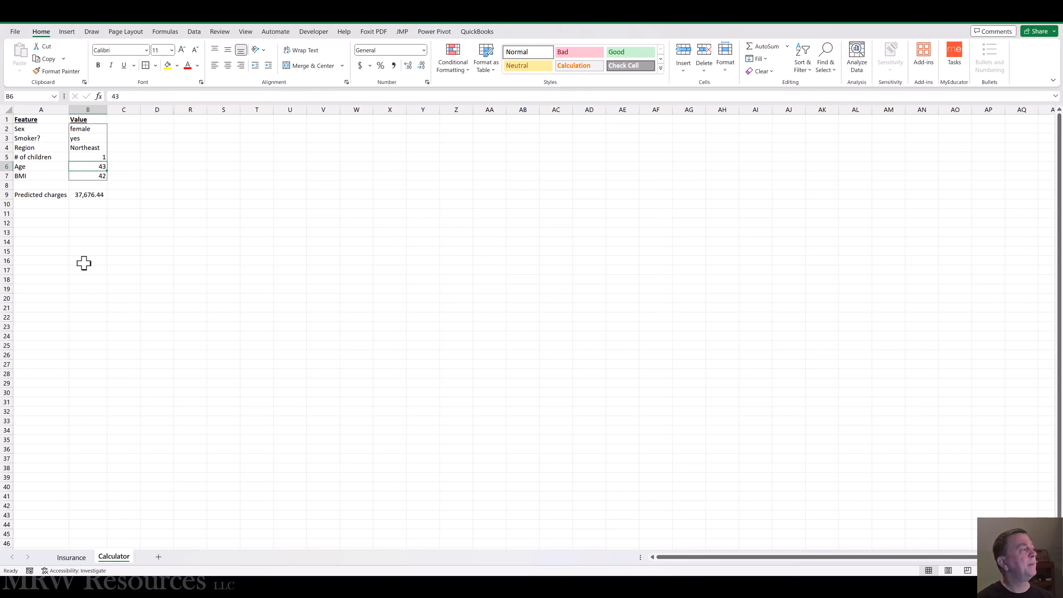
pyautogui.press('Left')
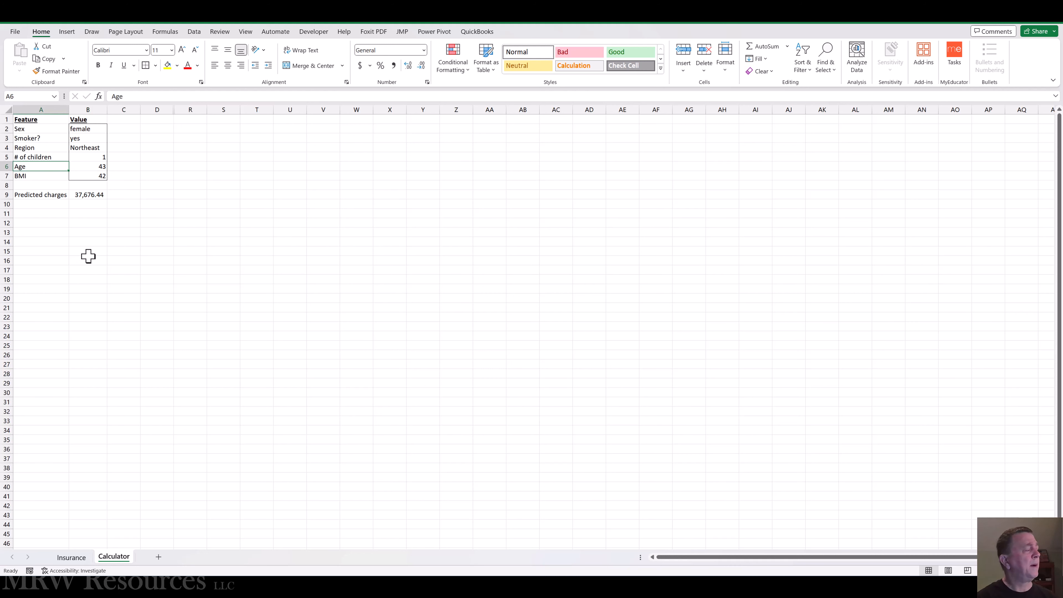